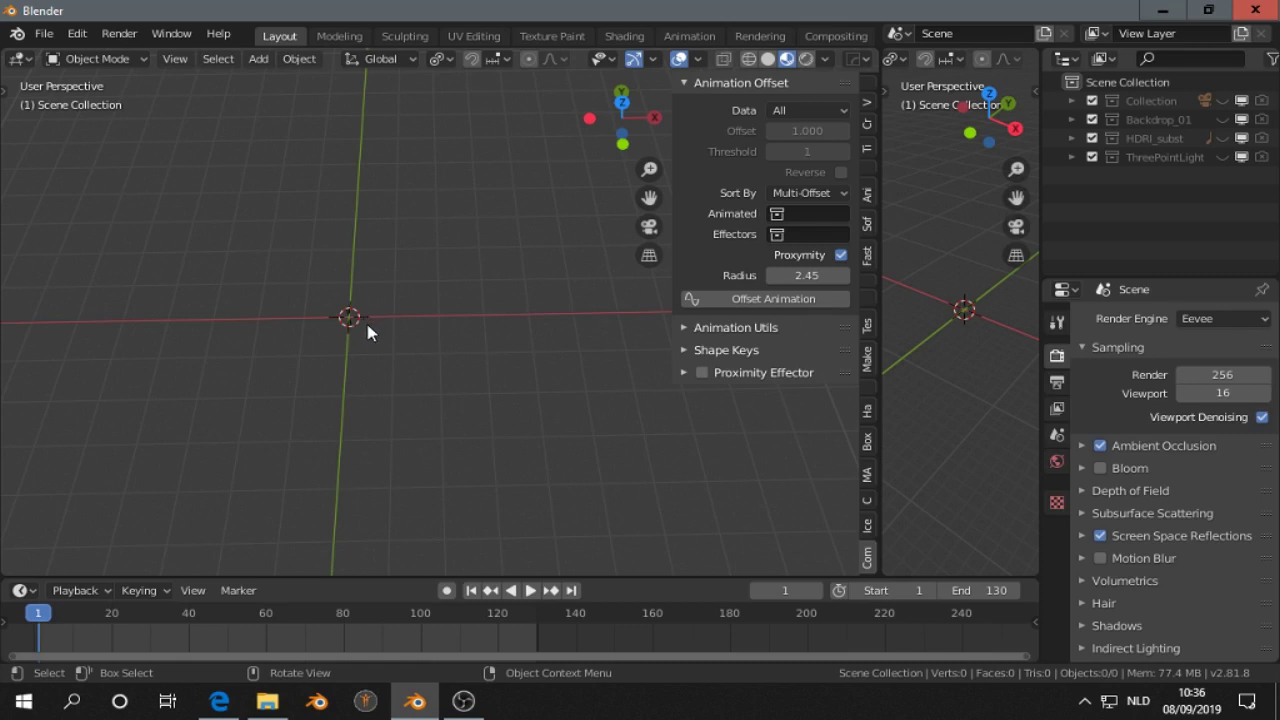
Step: Add a plane at the origin and give it the blue material
key(shift+a)
mouse_move(368, 326)
key(Return)
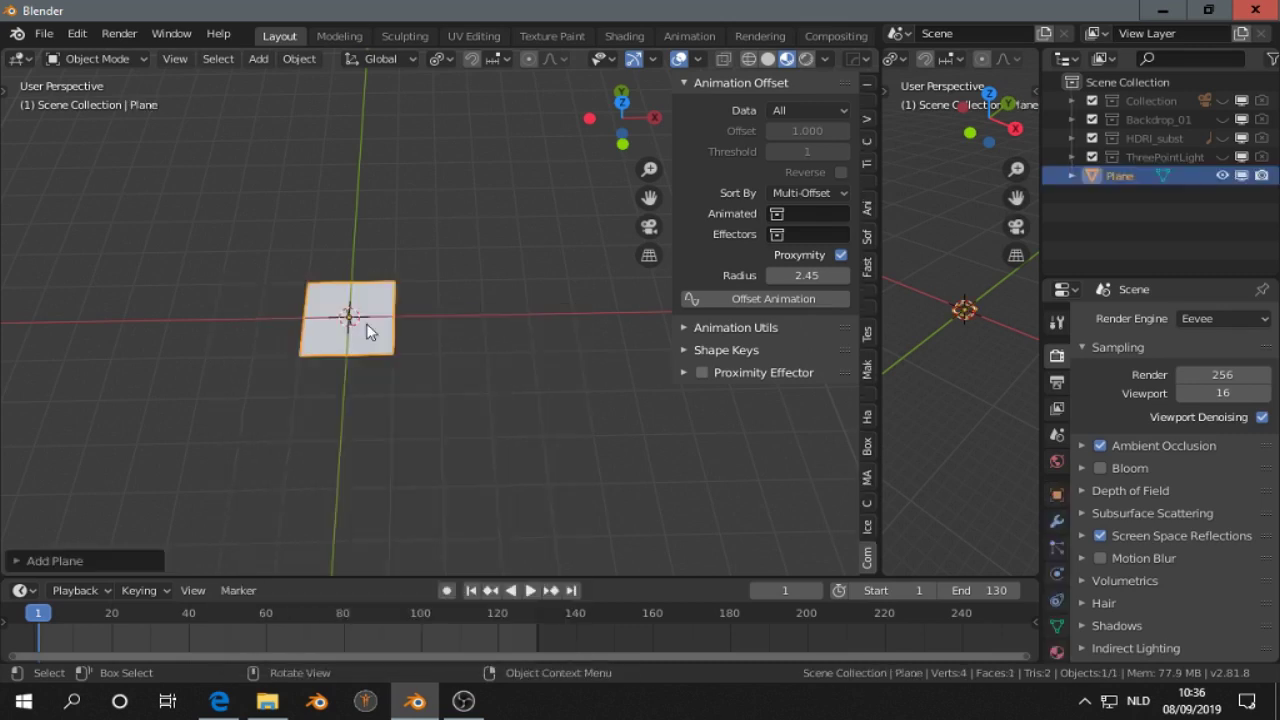
middle_drag(368, 323, 394, 381)
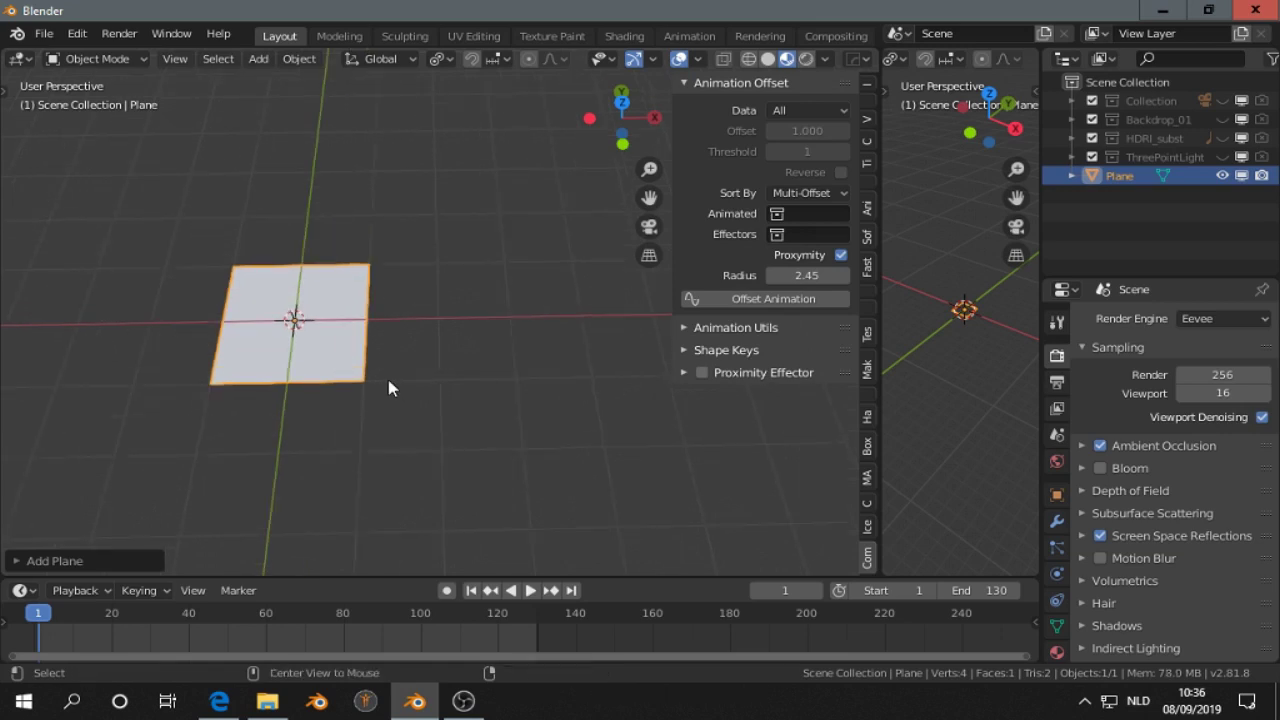
key(shift+q)
click(388, 379)
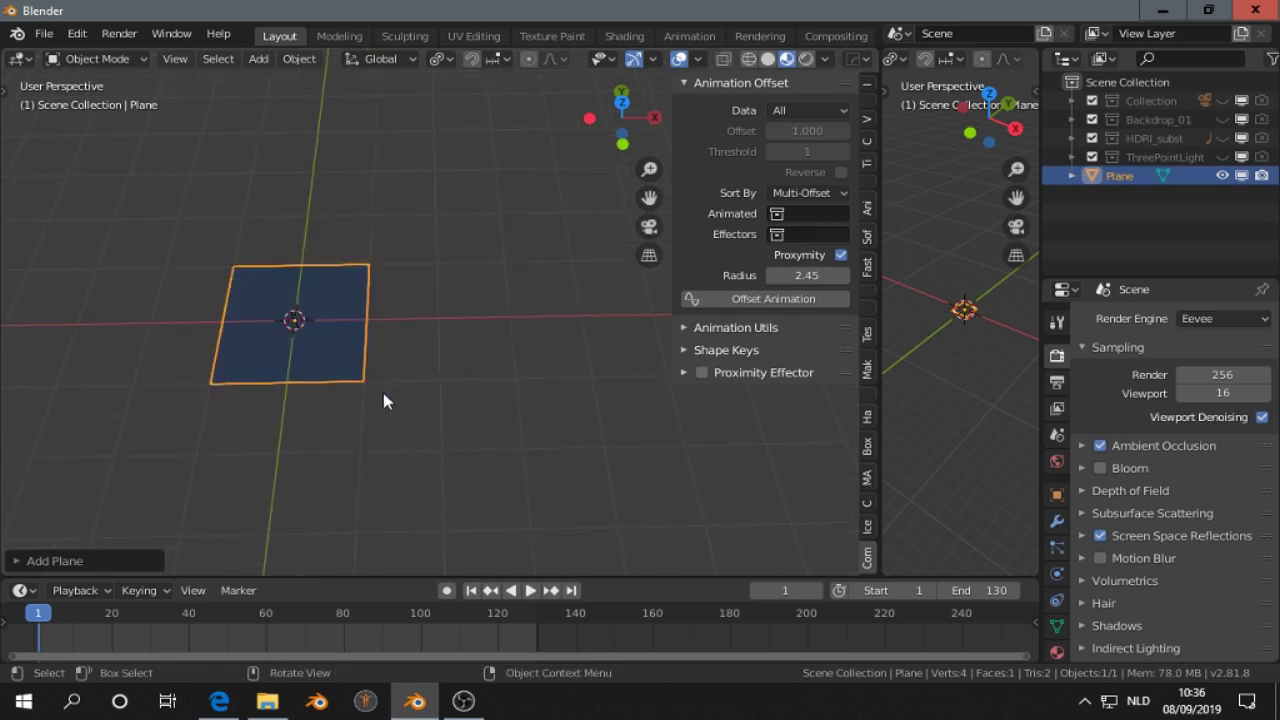
Step: Duplicate the plane 2 m along X repeatedly to make a strip of five
key(shift+d)
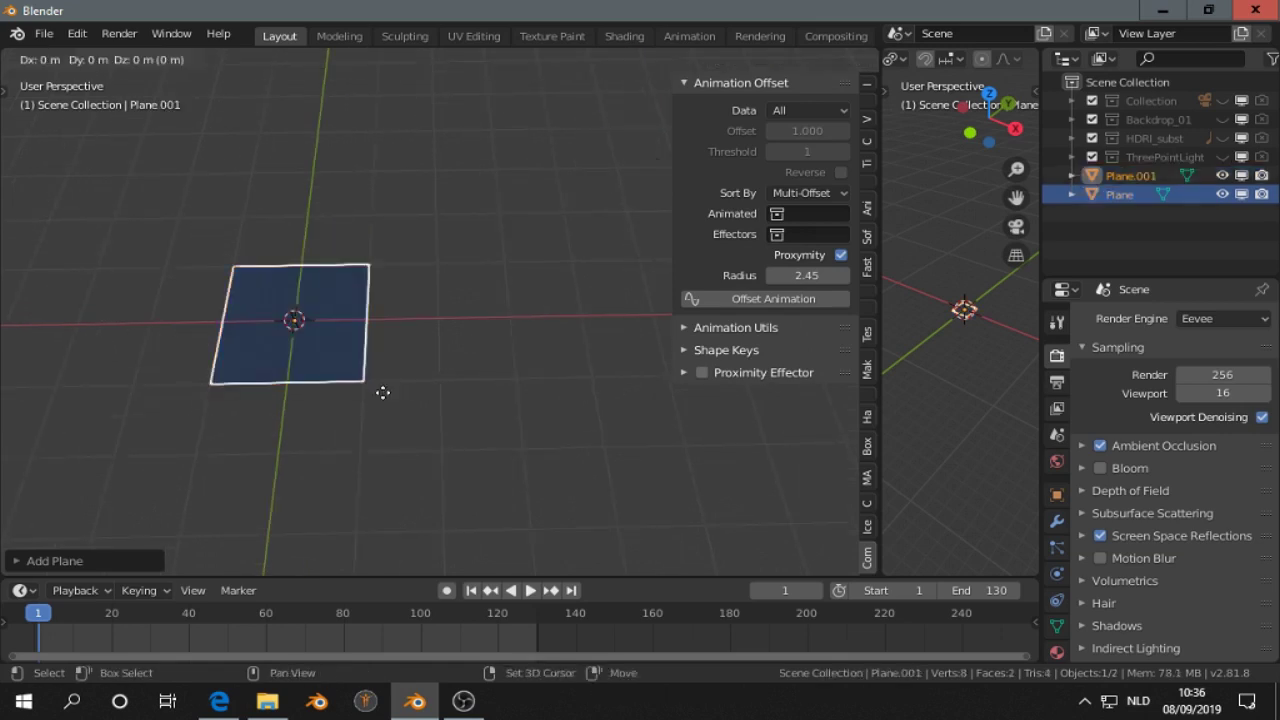
text(x2)
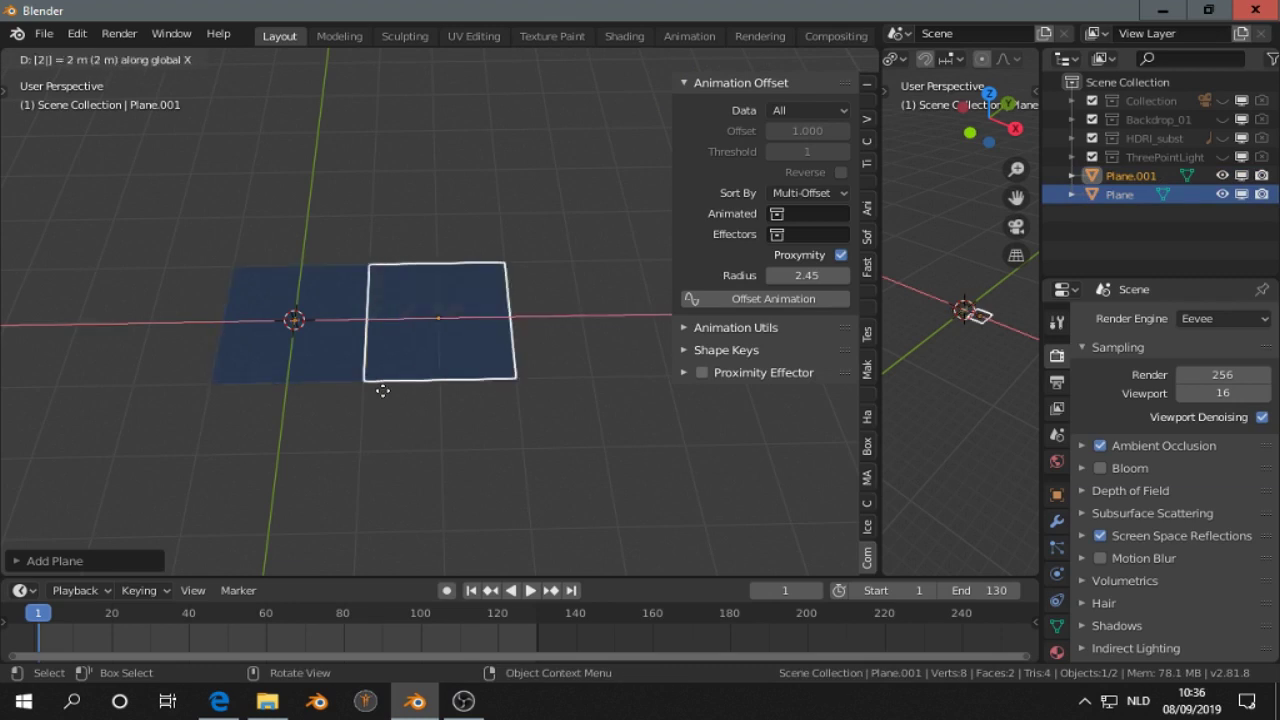
key(Return)
key(shift+r)
key(shift+r)
key(shift+r)
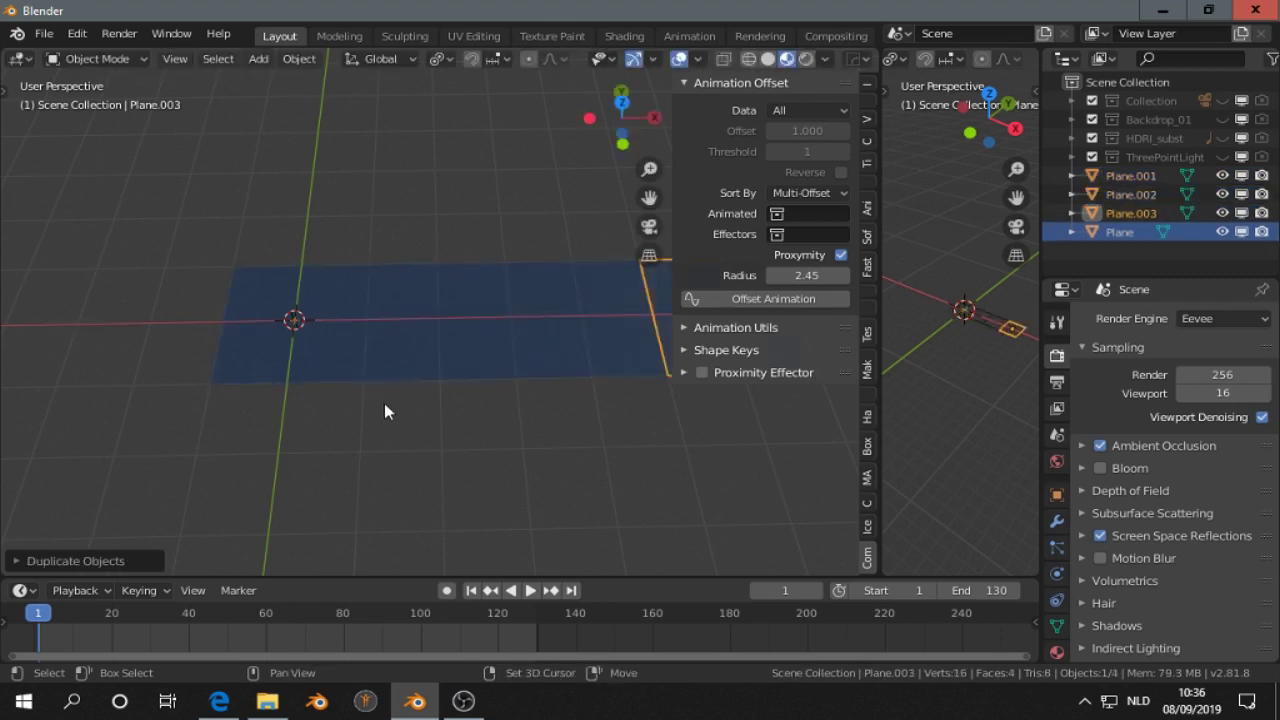
scroll(384, 403, down, 3)
shift+middle_drag(448, 412, 314, 400)
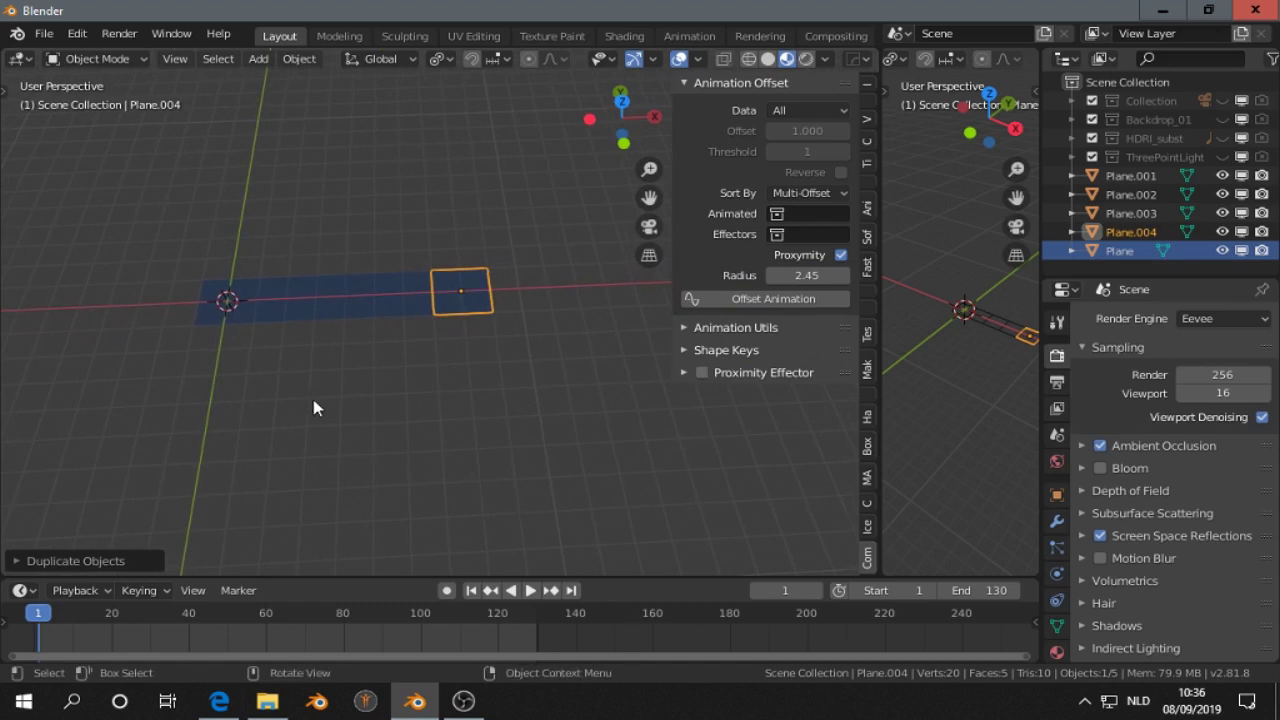
Step: Copy the strip 2 m along Y and repeat the copy to build five rows
key(b)
drag(178, 237, 543, 415)
middle_drag(543, 415, 409, 451)
key(shift+d)
key(y)
key(2)
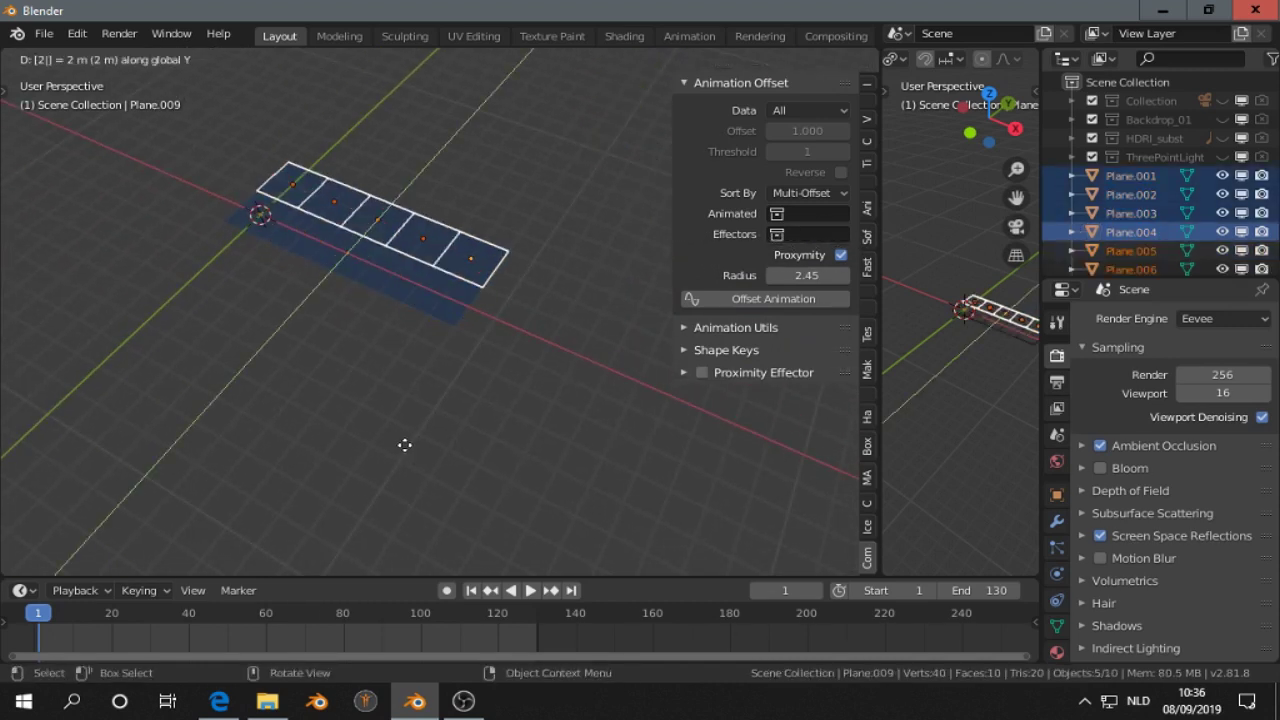
key(Return)
key(shift+r)
key(shift+r)
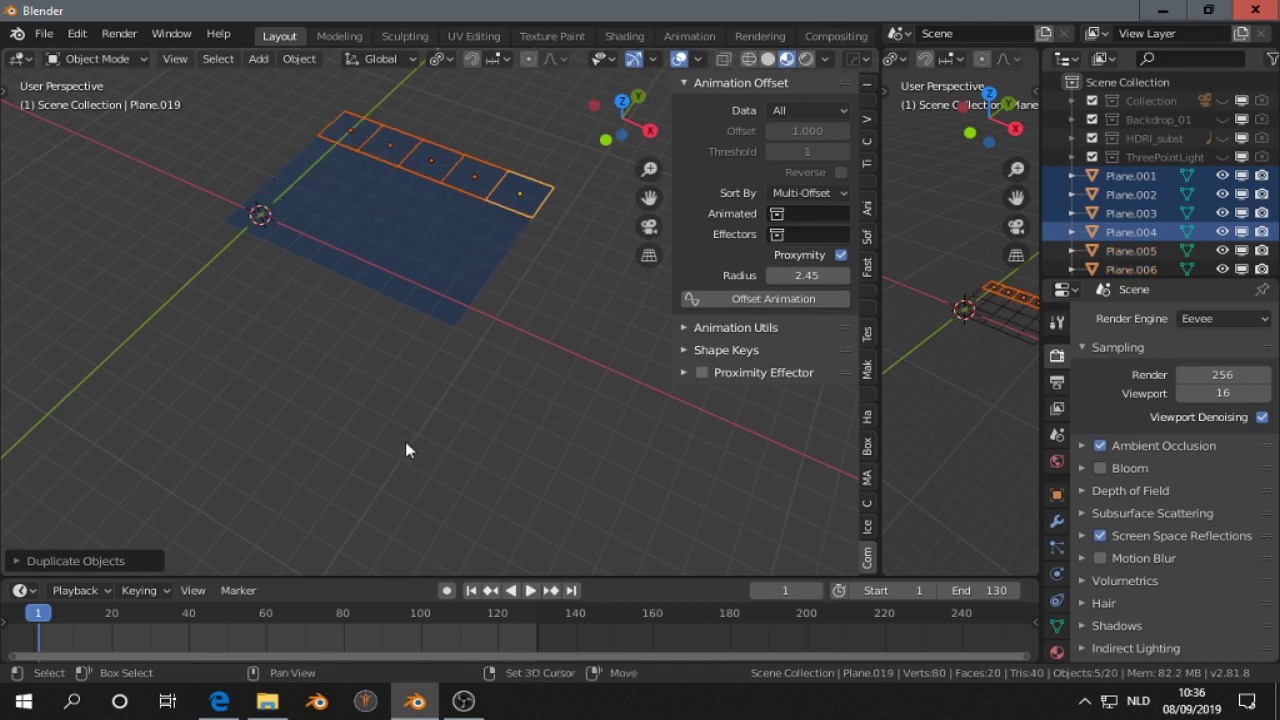
key(shift+r)
middle_drag(405, 449, 467, 378)
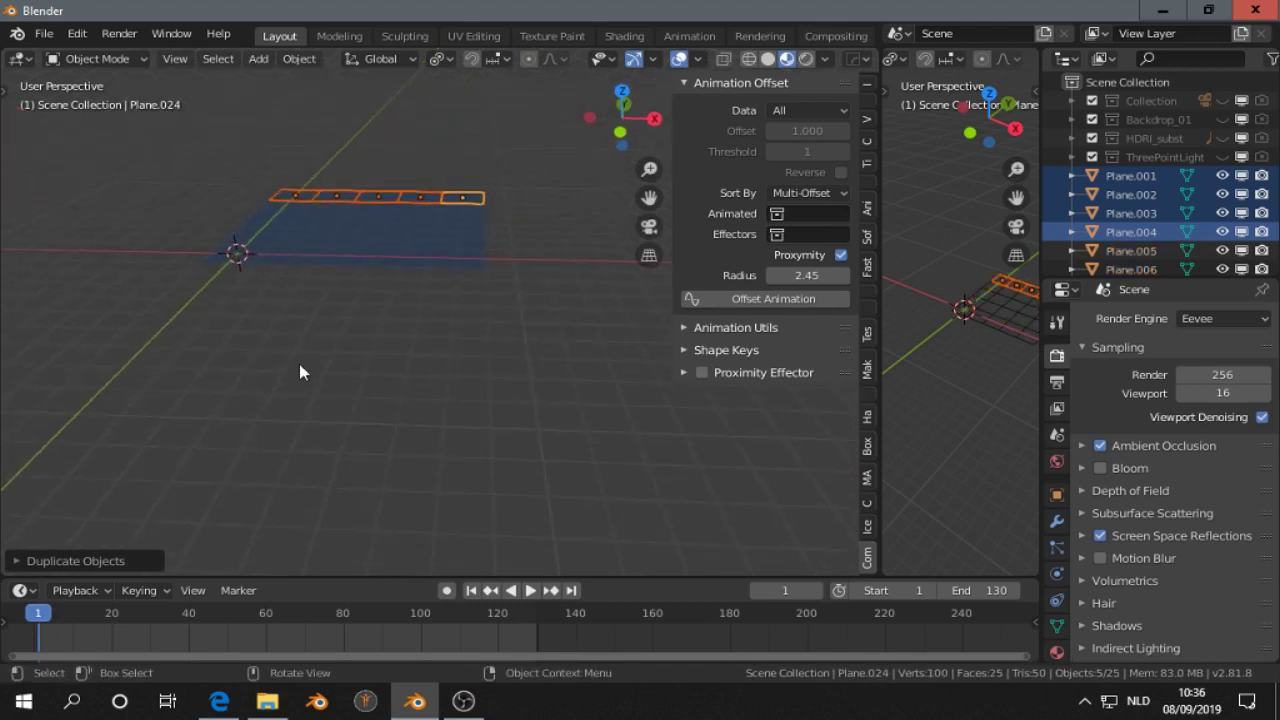
Step: Select all 25 planes in top view and move the grid to centre it on the origin
key(b)
drag(206, 153, 447, 335)
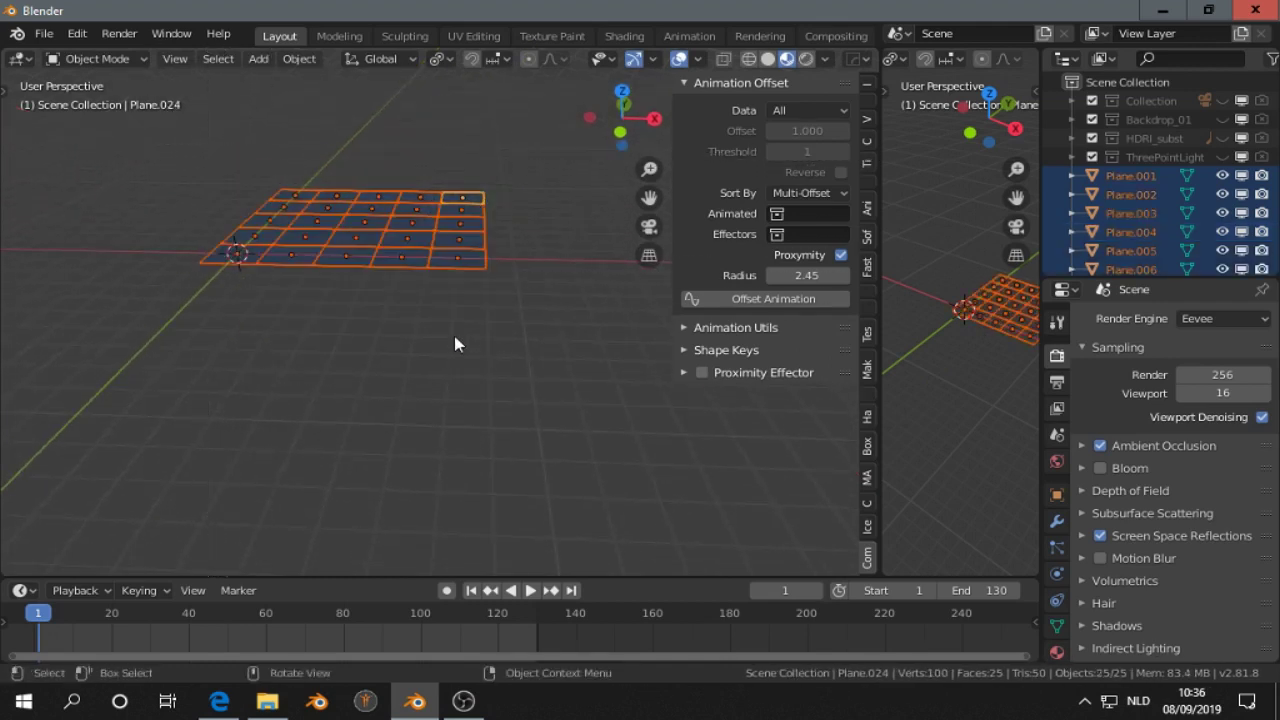
key(KP_7)
key(g)
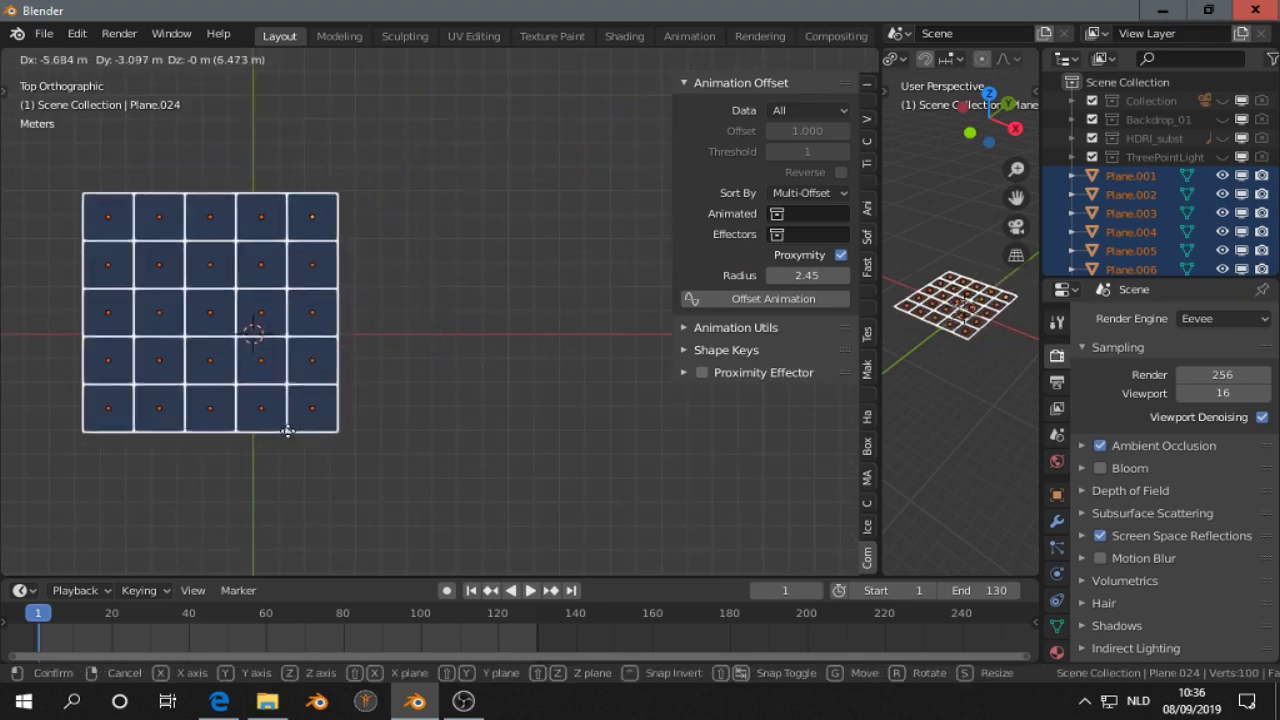
click(334, 453)
Step: Keyframe location, rotation and scale of all planes at frame 1
middle_drag(334, 453, 369, 390)
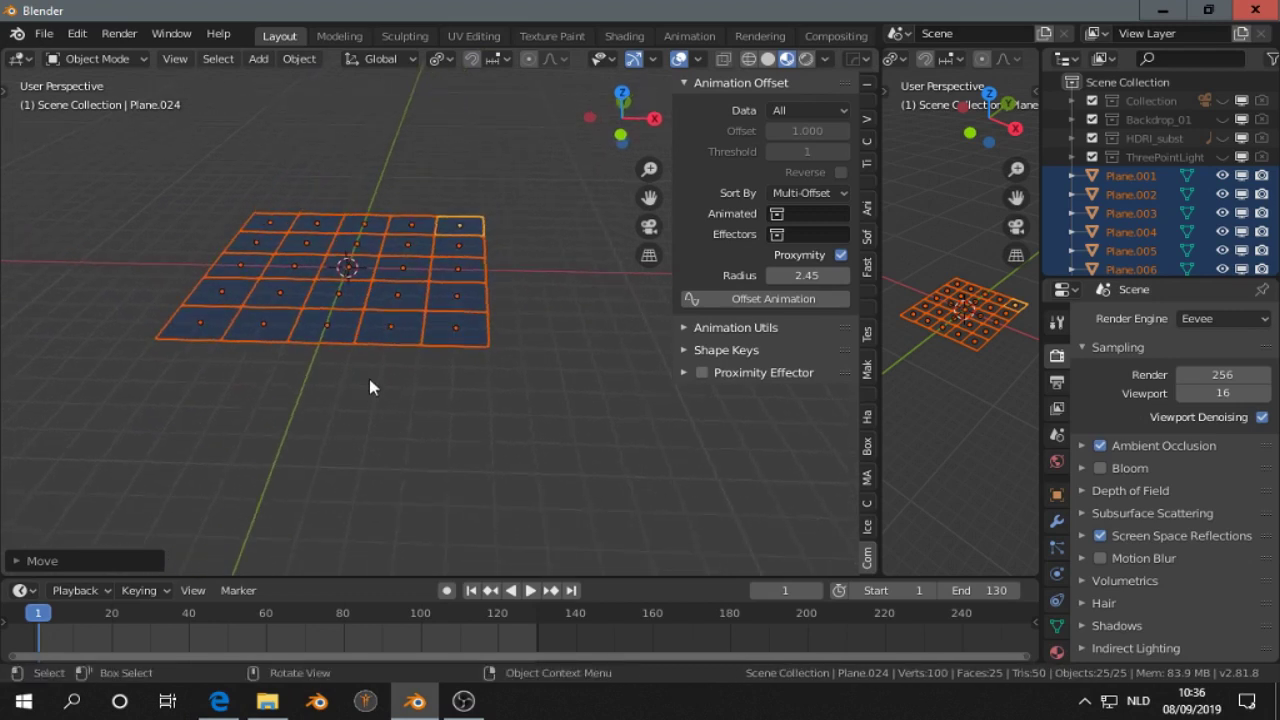
key(i)
click(366, 376)
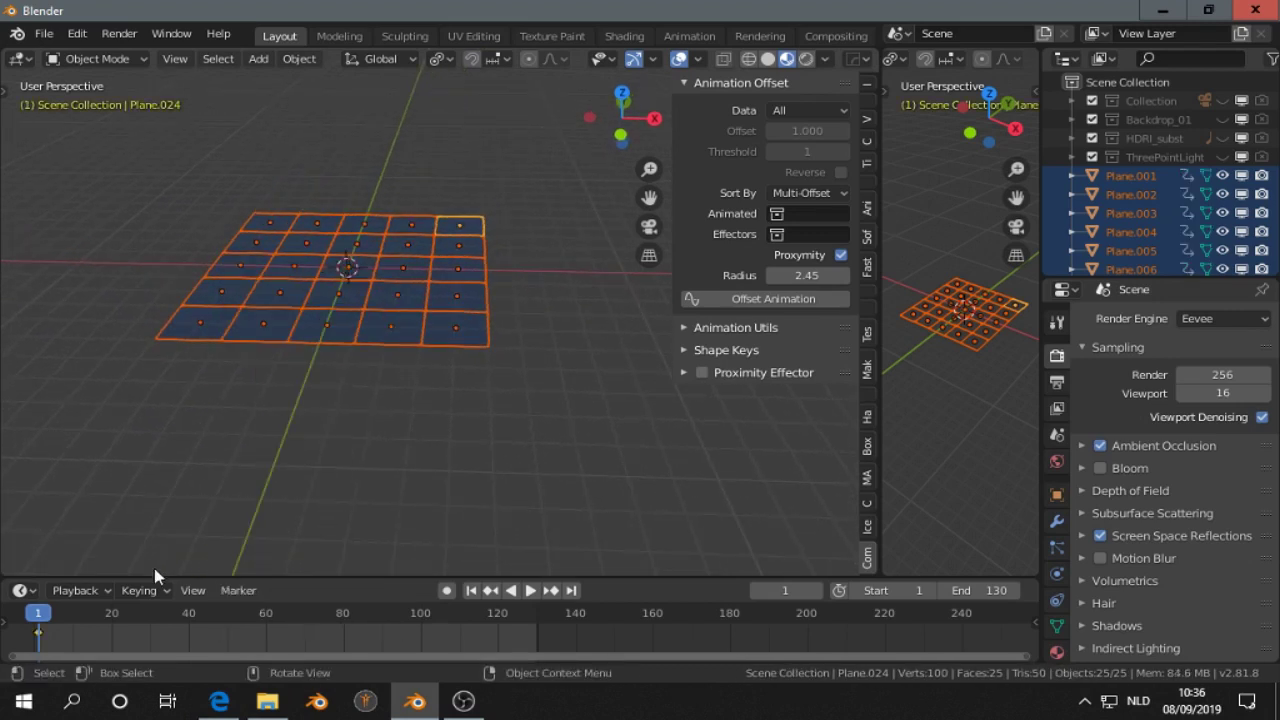
Step: At frame 20, raise the planes, shrink each to about half about its own centre, and keyframe
click(111, 615)
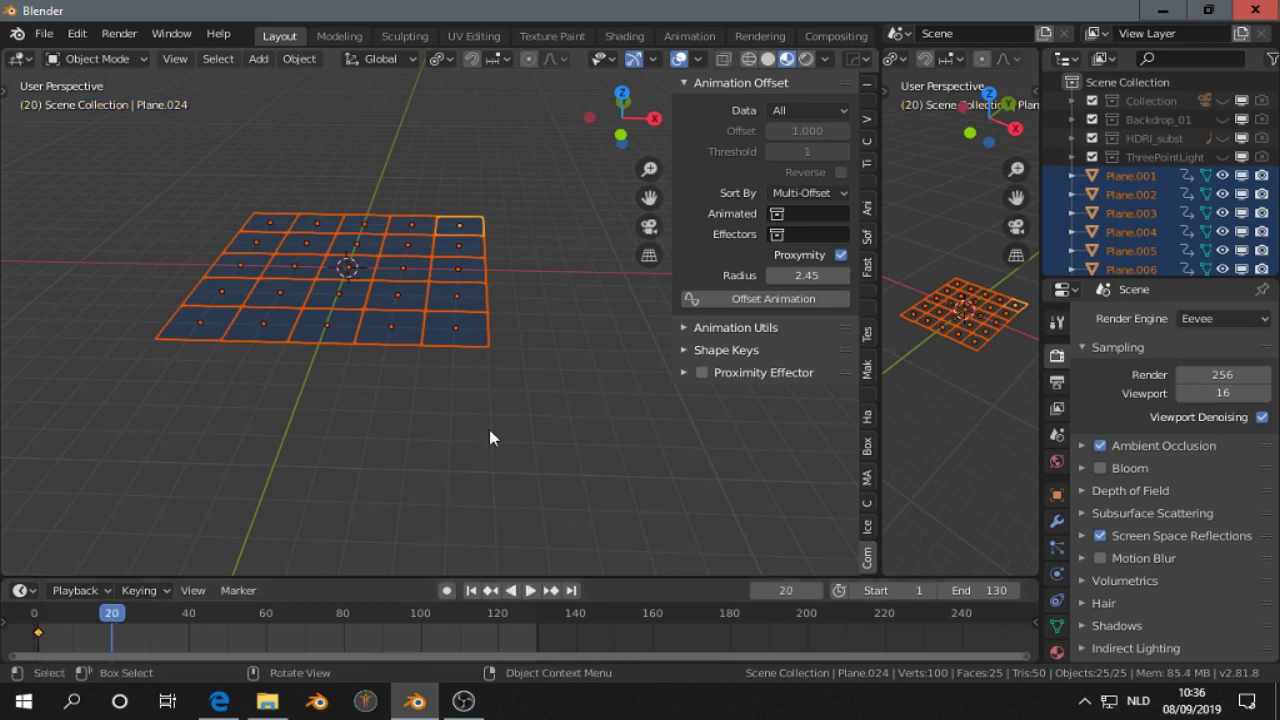
key(g)
key(z)
click(490, 373)
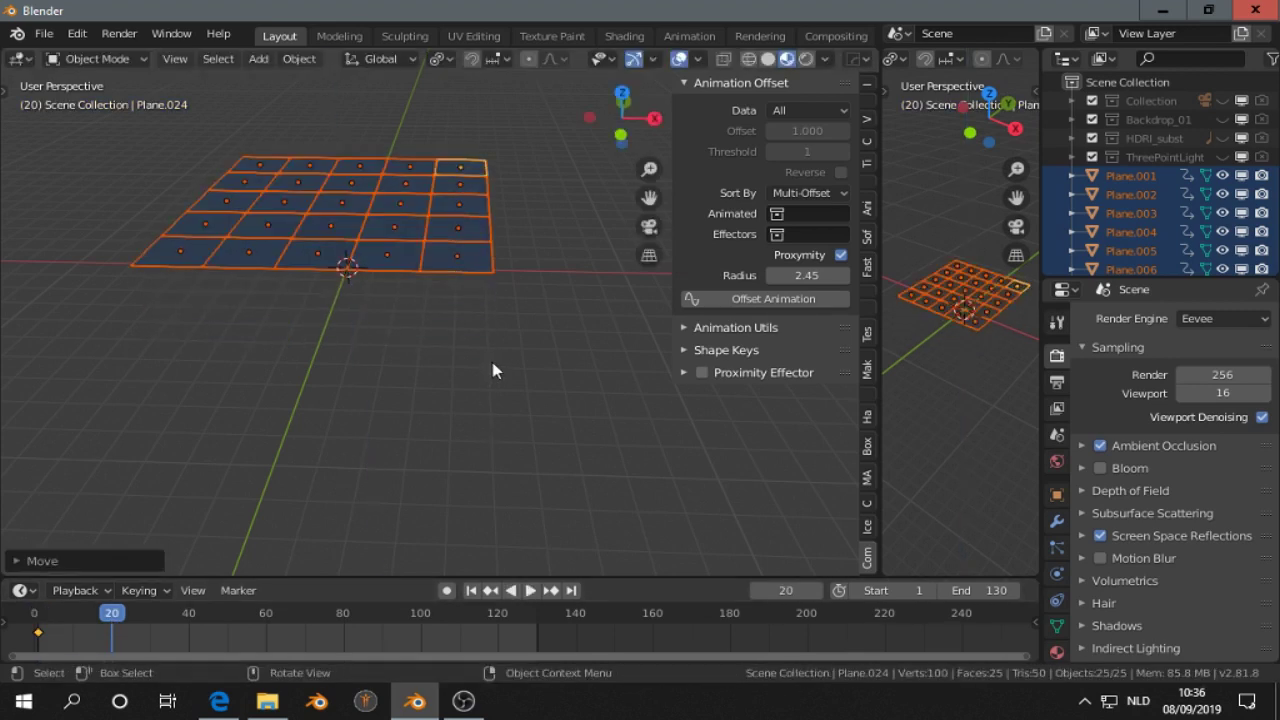
key(period)
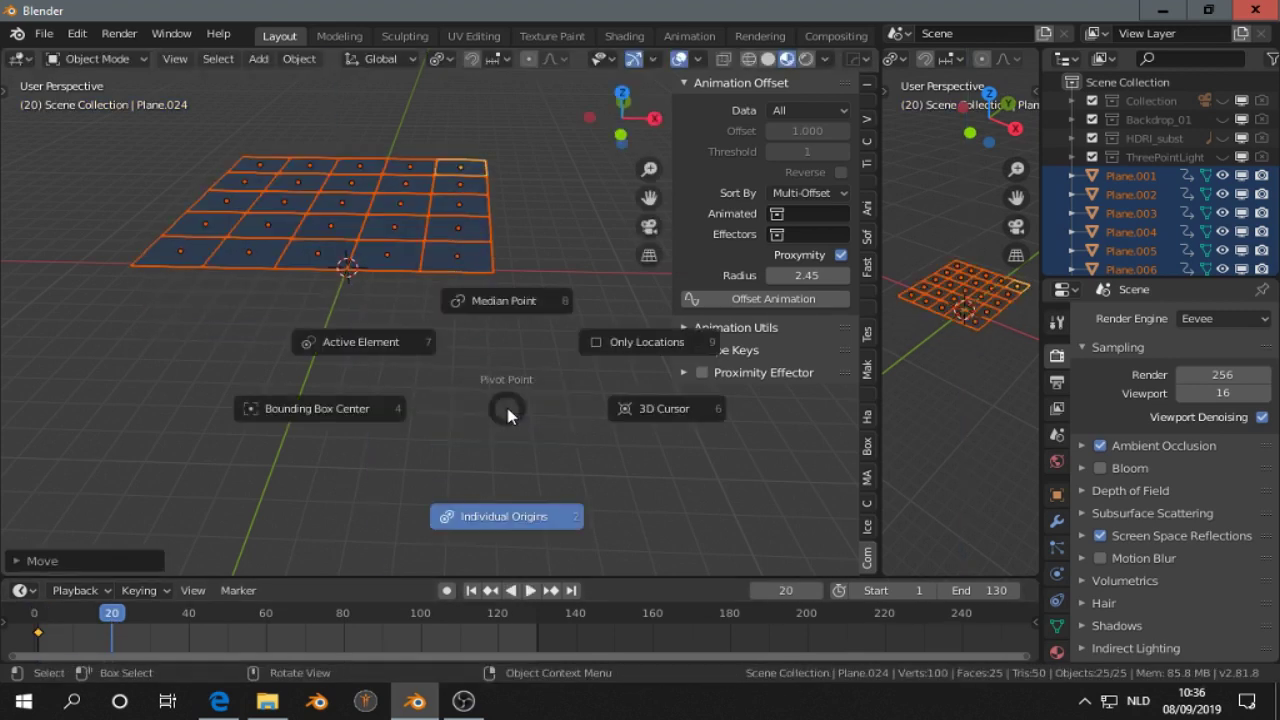
click(520, 522)
key(s)
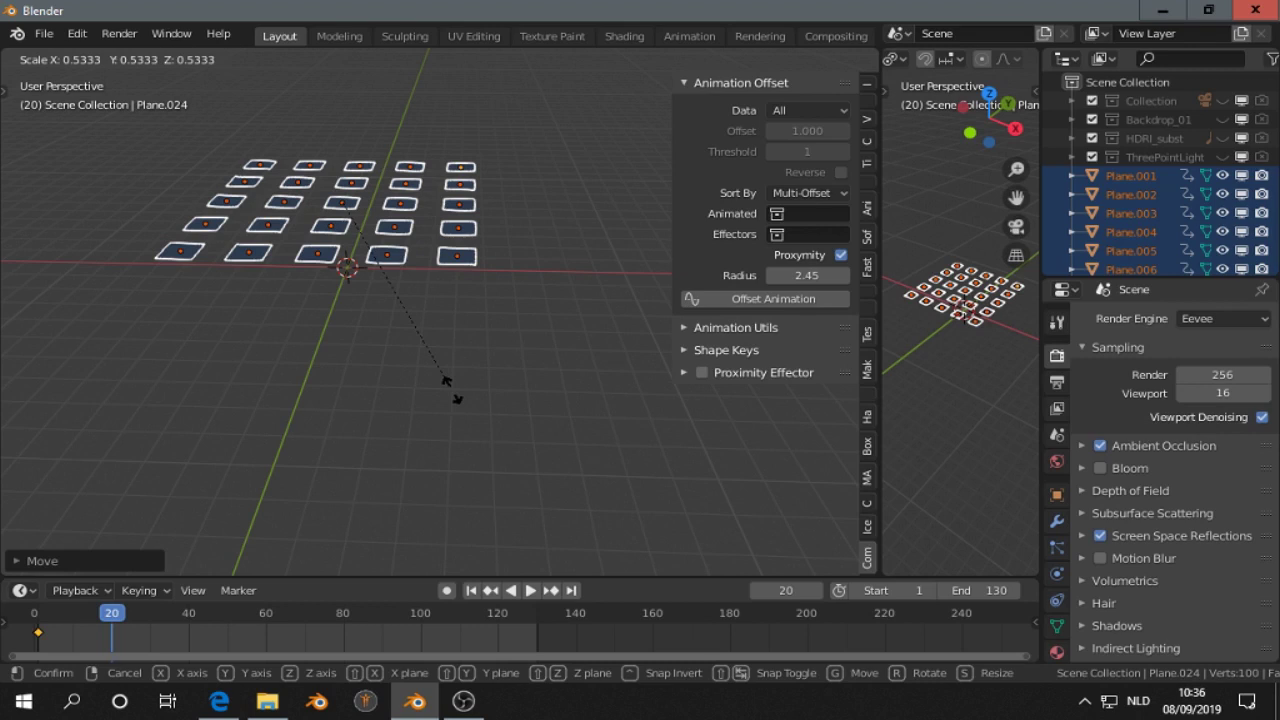
click(452, 398)
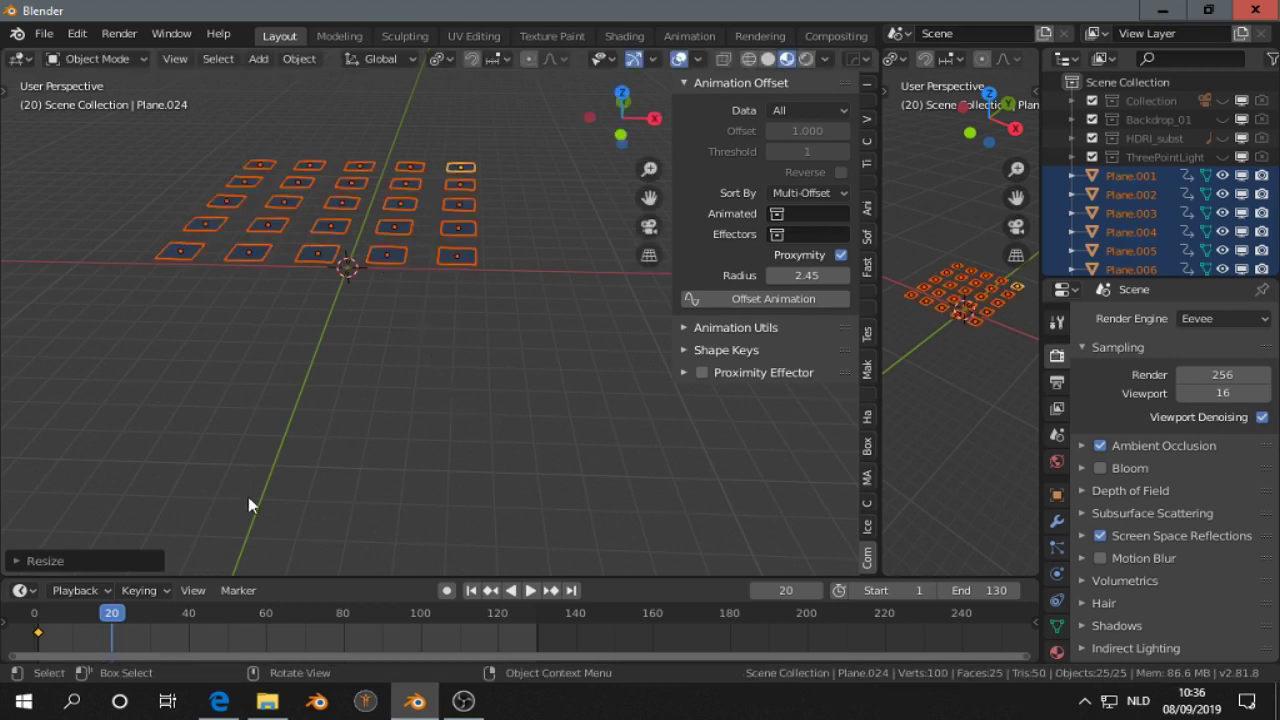
key(i)
click(219, 407)
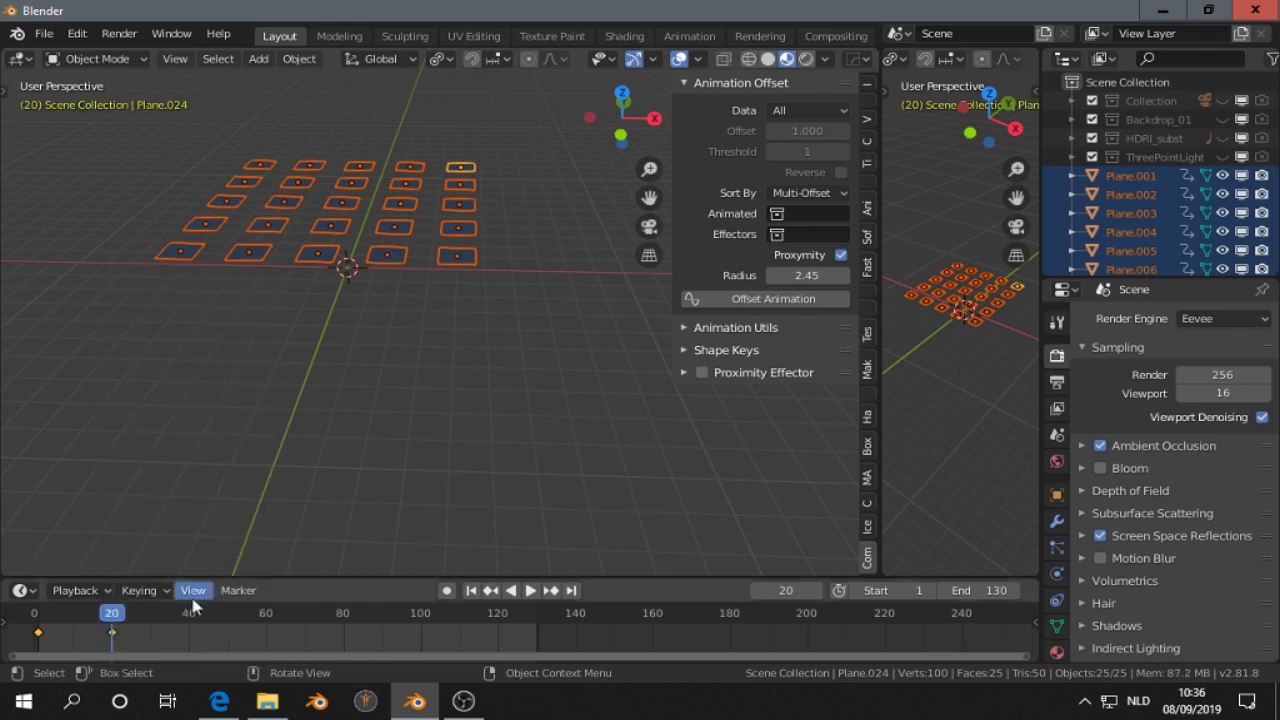
Step: At frame 40, lower and enlarge the planes and keyframe LocRotScale
click(190, 612)
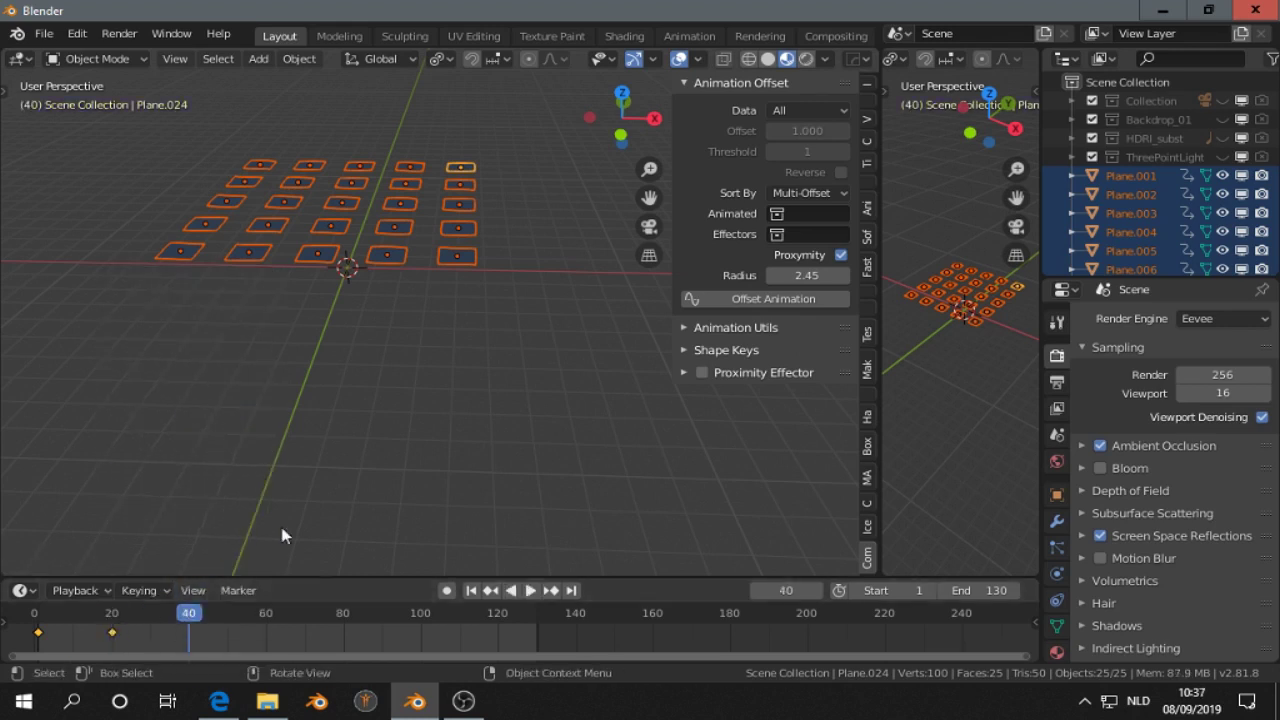
key(g)
key(z)
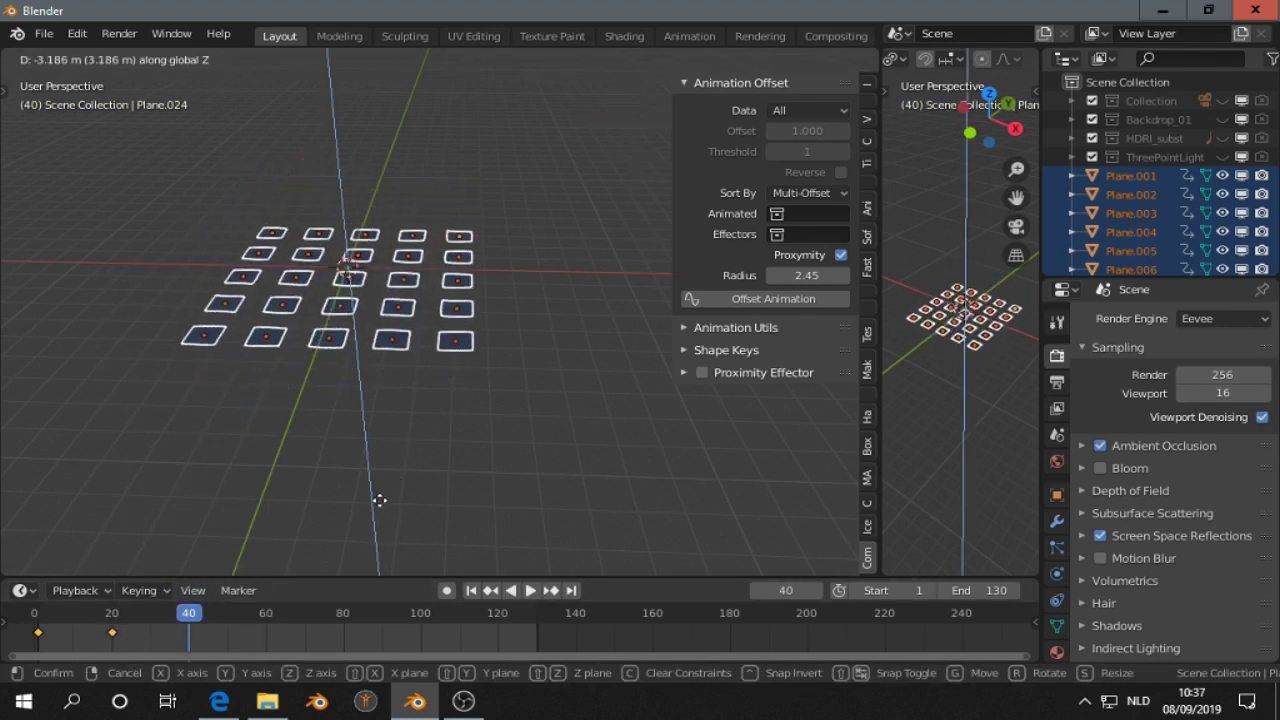
click(384, 495)
key(s)
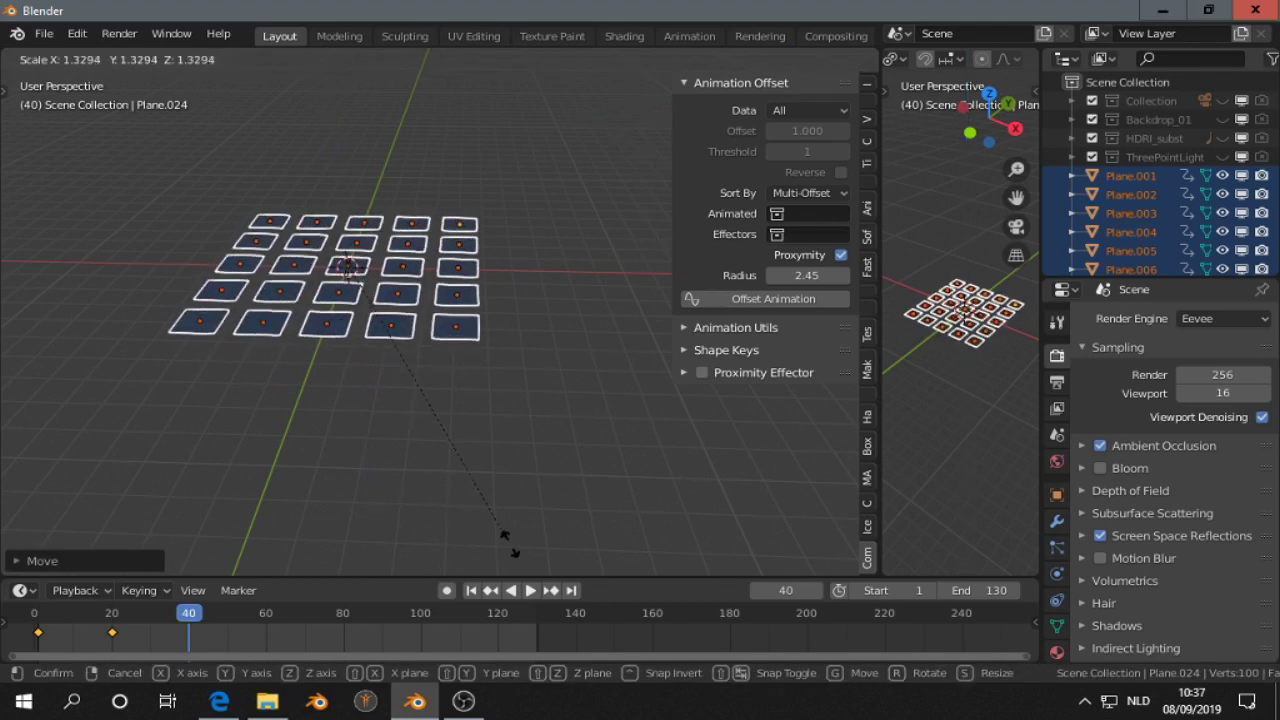
click(524, 556)
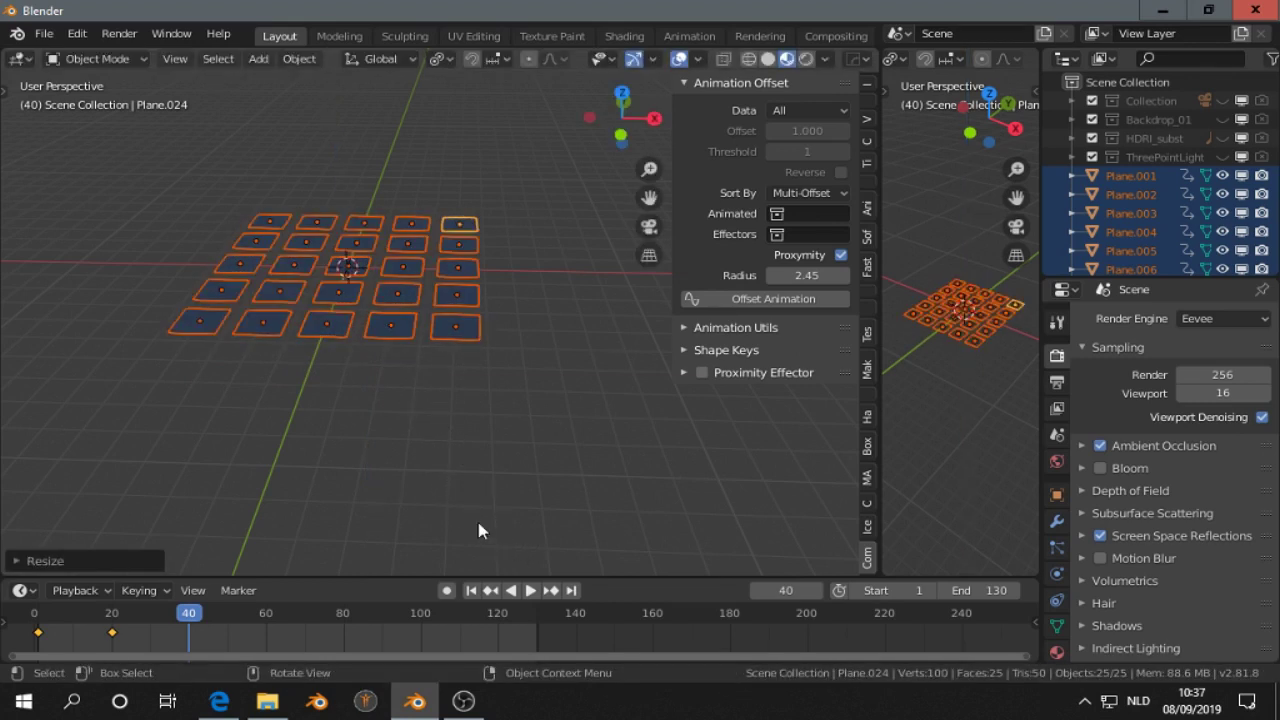
key(i)
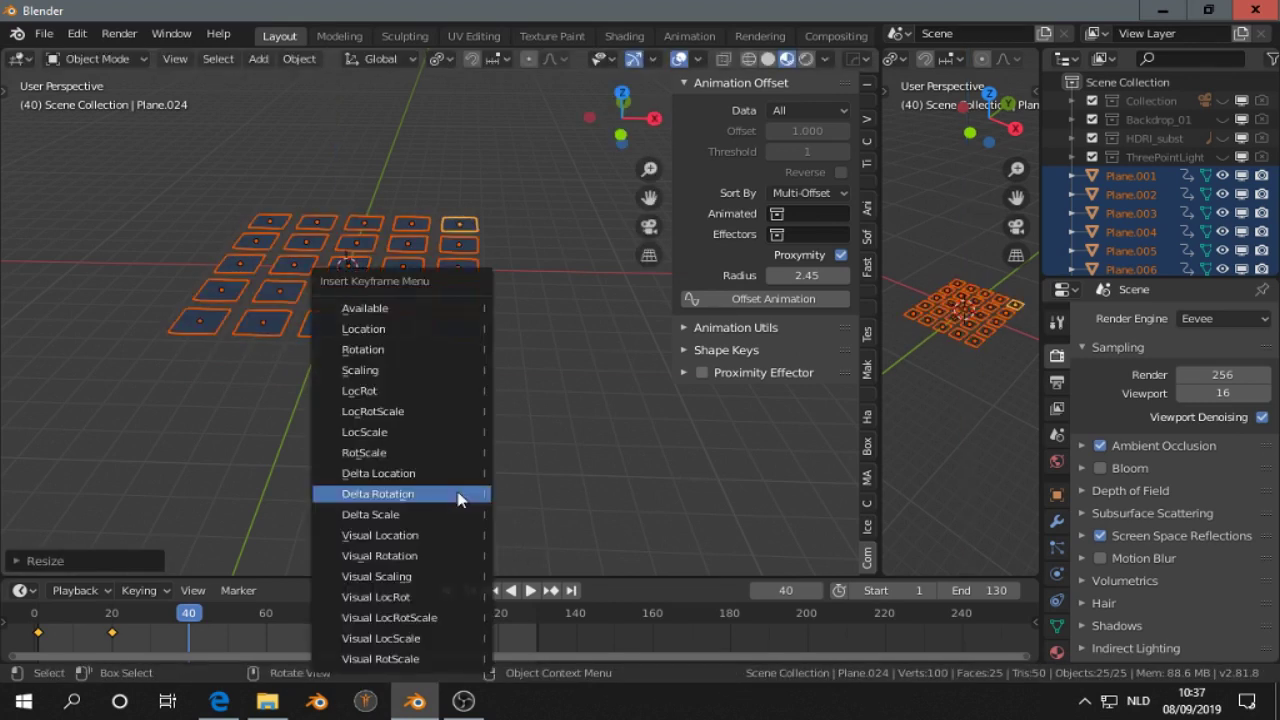
click(420, 408)
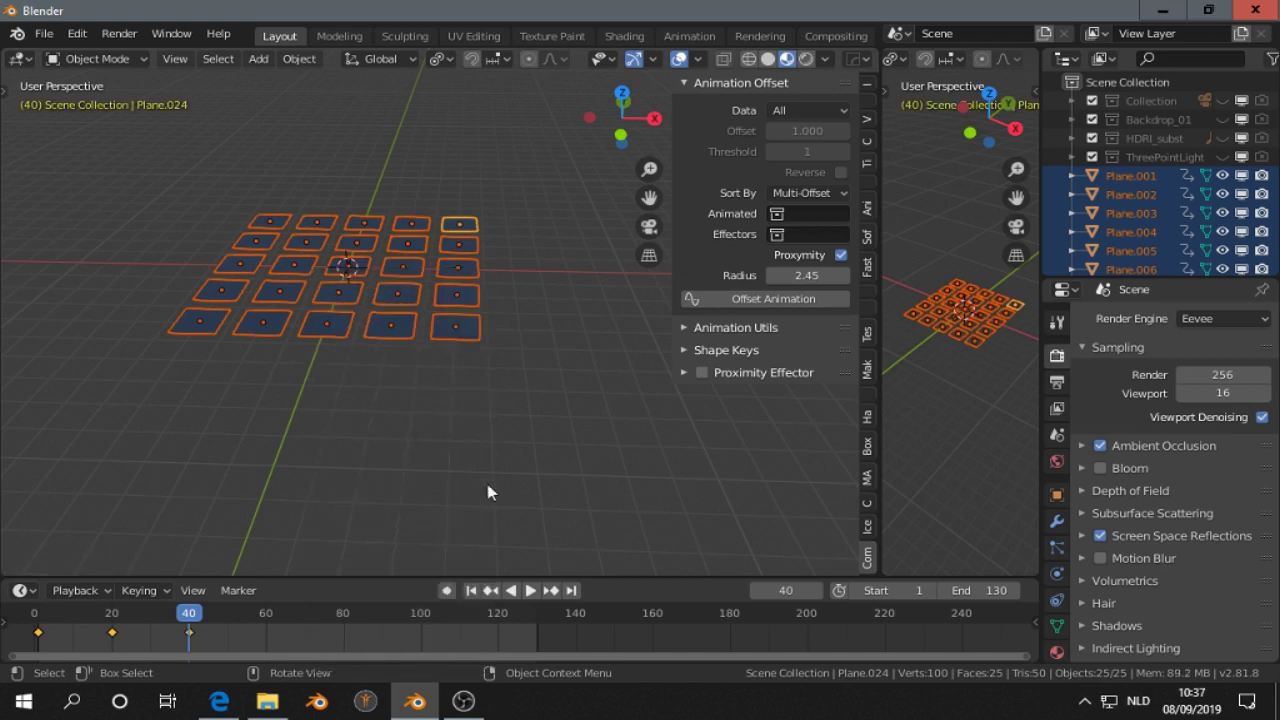
click(790, 193)
Step: Sort the animation offset by distance from the cursor and apply the staggered offset
click(790, 215)
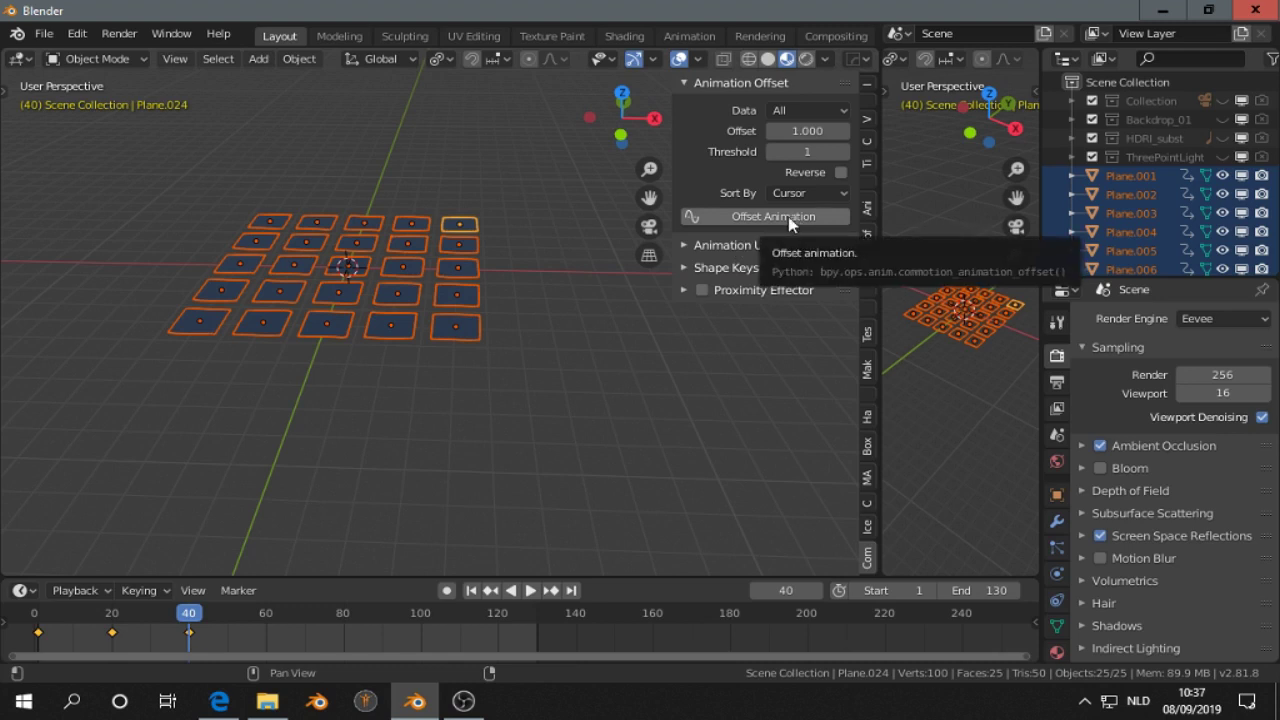
click(471, 591)
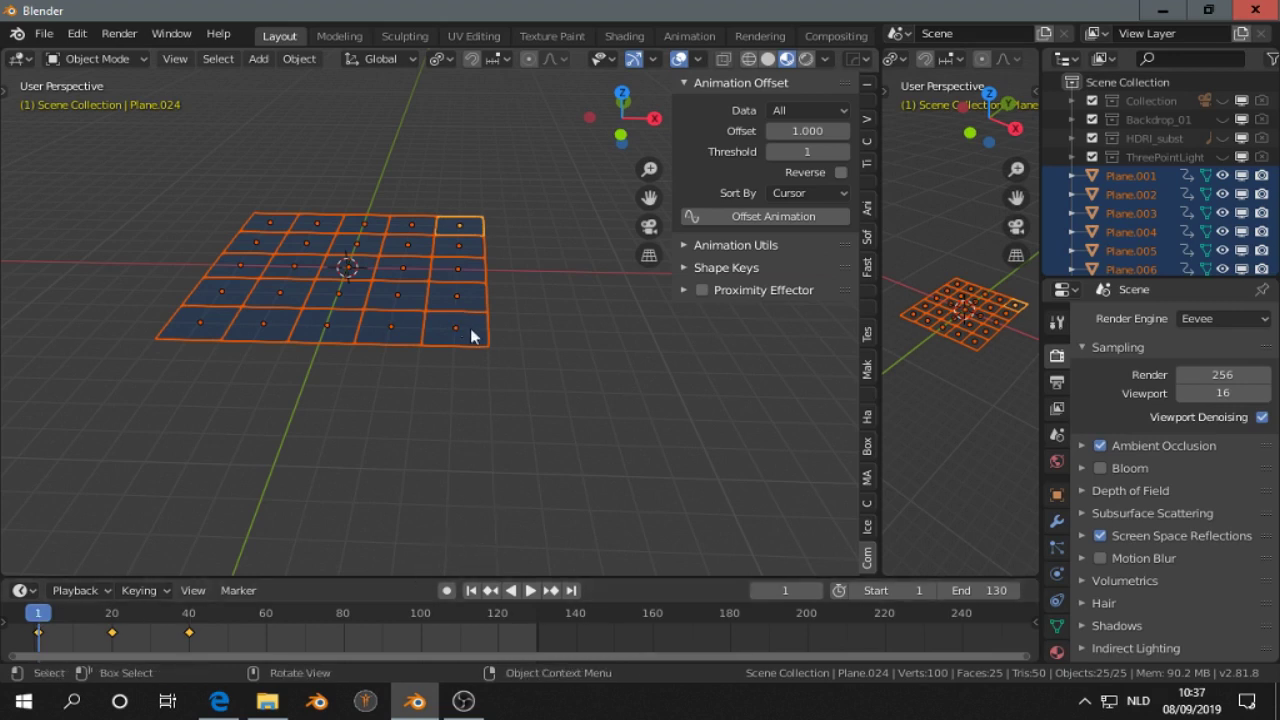
click(775, 217)
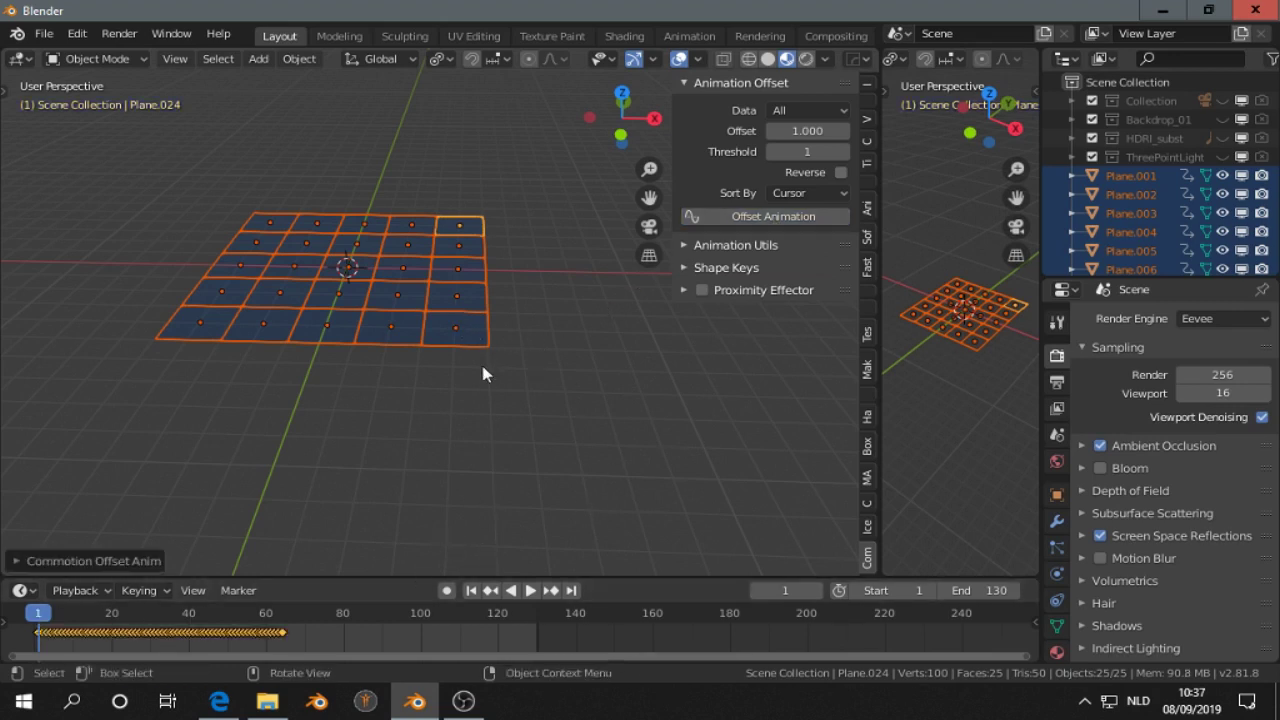
middle_drag(489, 314, 477, 528)
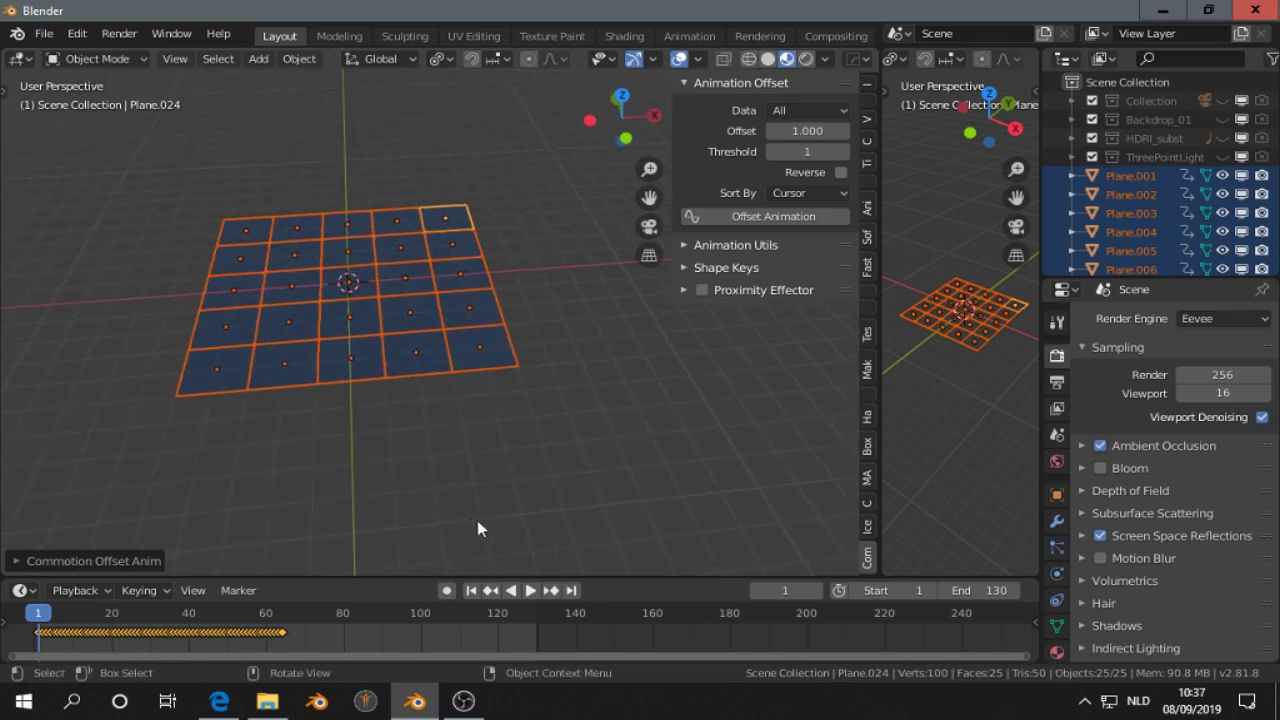
Step: Shorten the scene end to about frame 65, preview playback, then undo the offset
drag(975, 590, 924, 590)
click(530, 590)
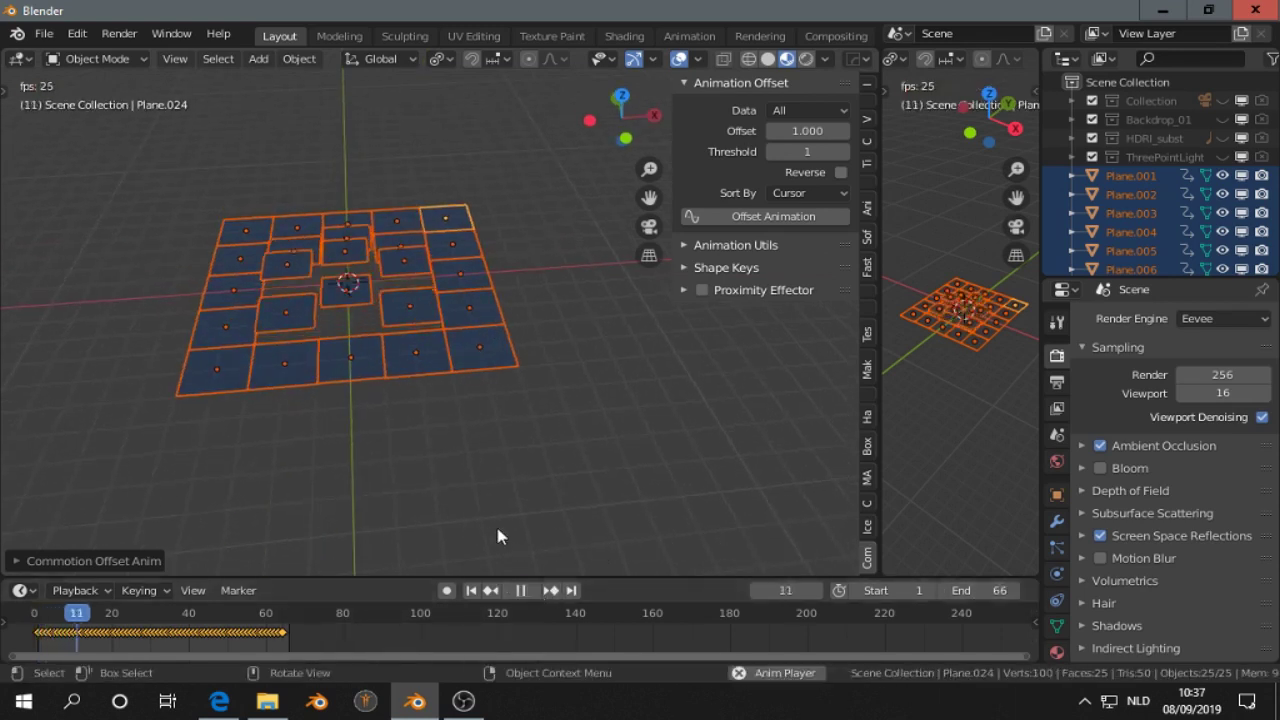
mouse_move(503, 509)
middle_down()
mouse_move(494, 466)
mouse_move(578, 444)
mouse_move(594, 524)
mouse_move(505, 515)
middle_up()
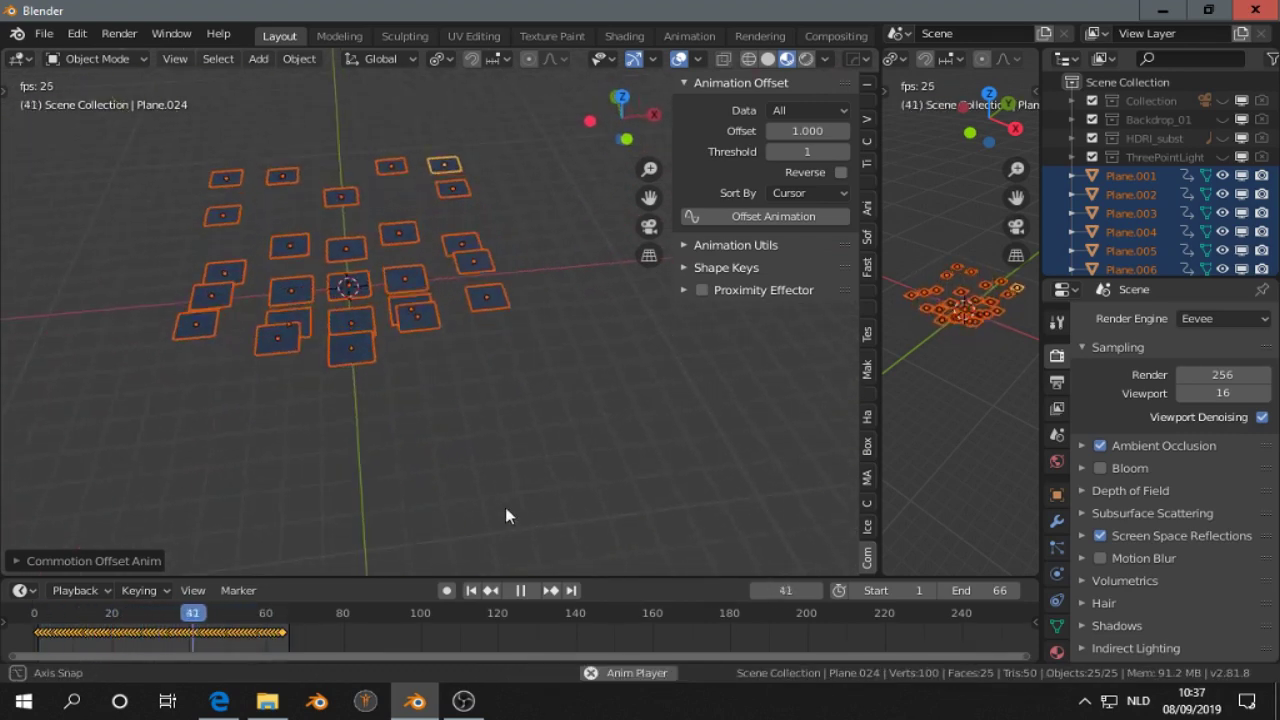
click(521, 590)
click(472, 590)
scroll(609, 447, up, 2)
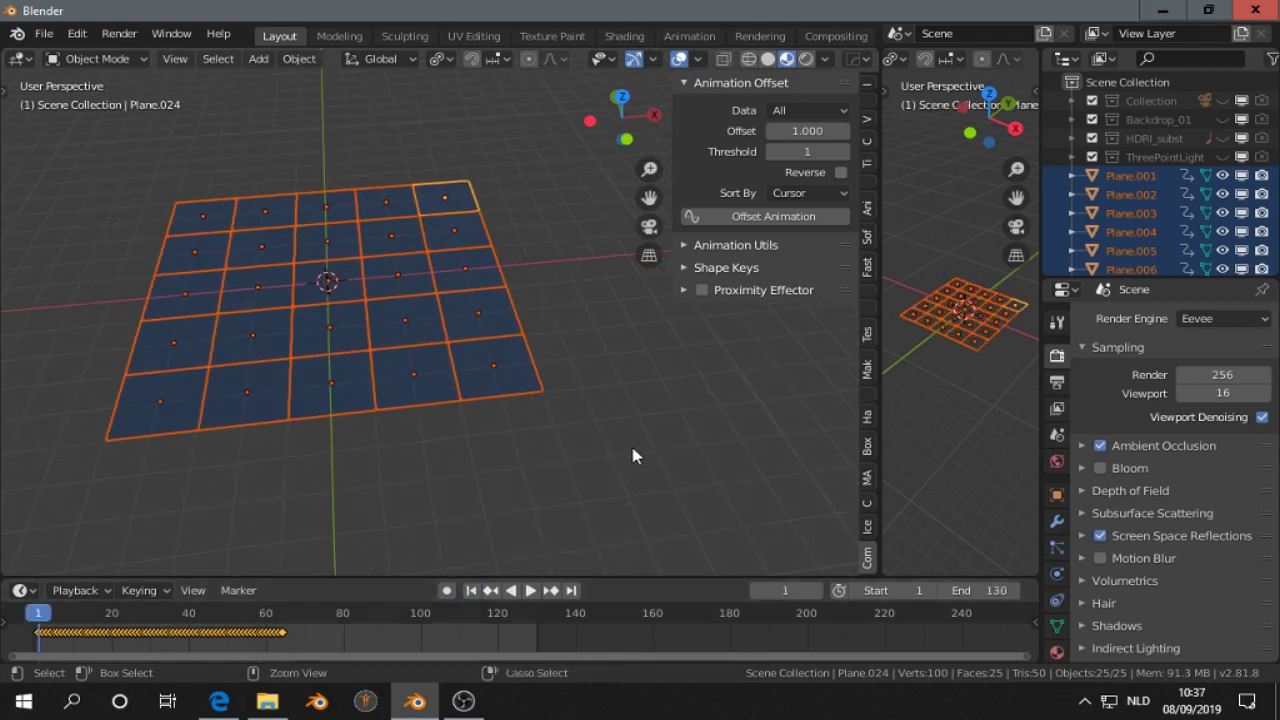
key(ctrl+z)
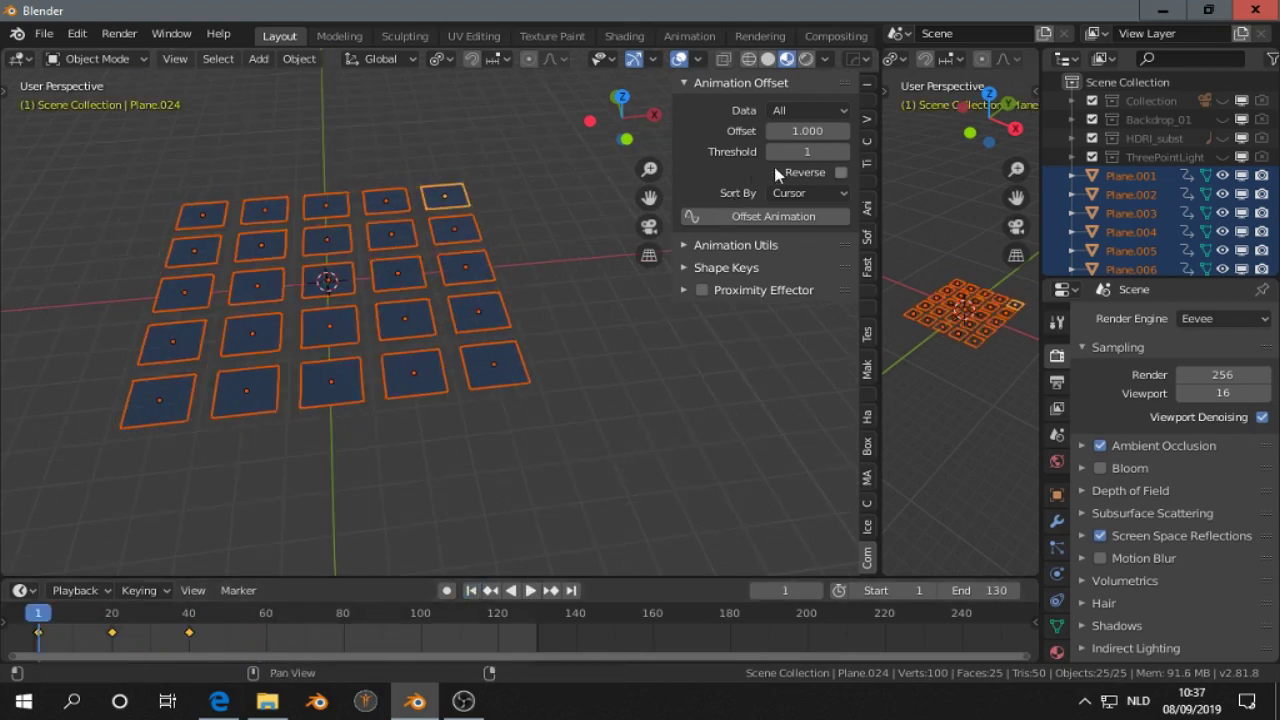
Step: Order the offset by object name and apply the offset animation
click(795, 192)
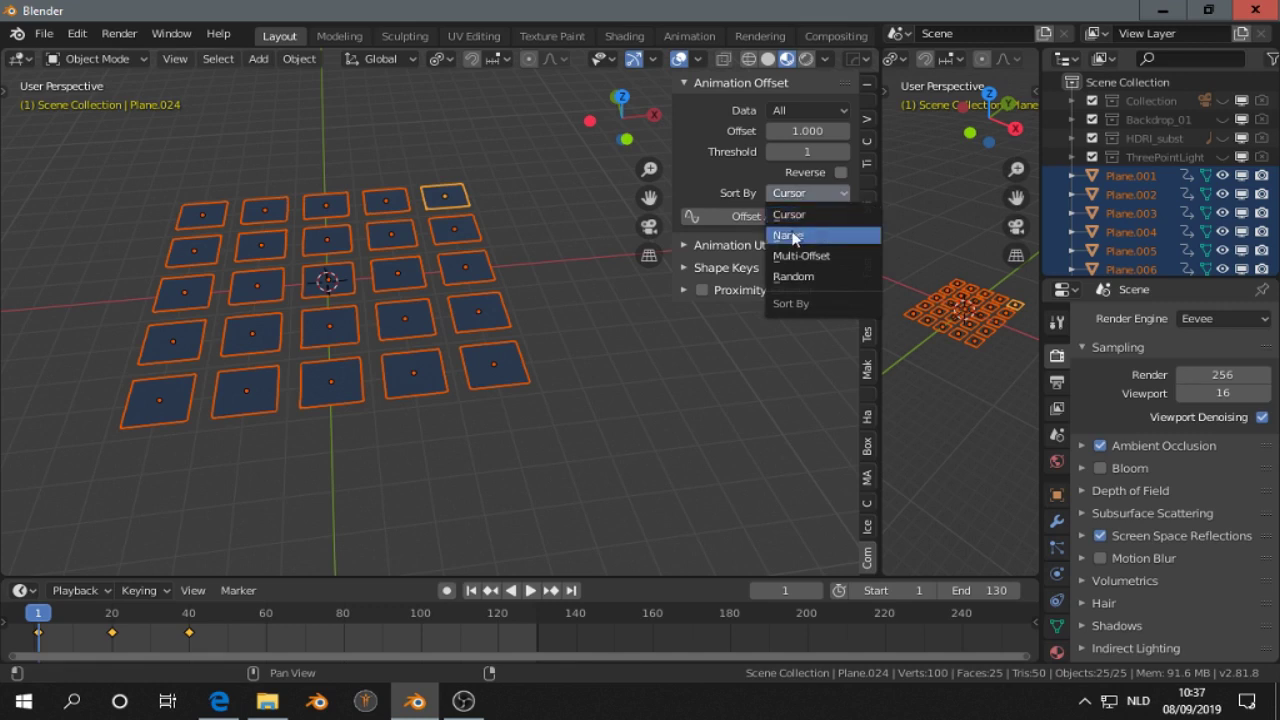
click(793, 236)
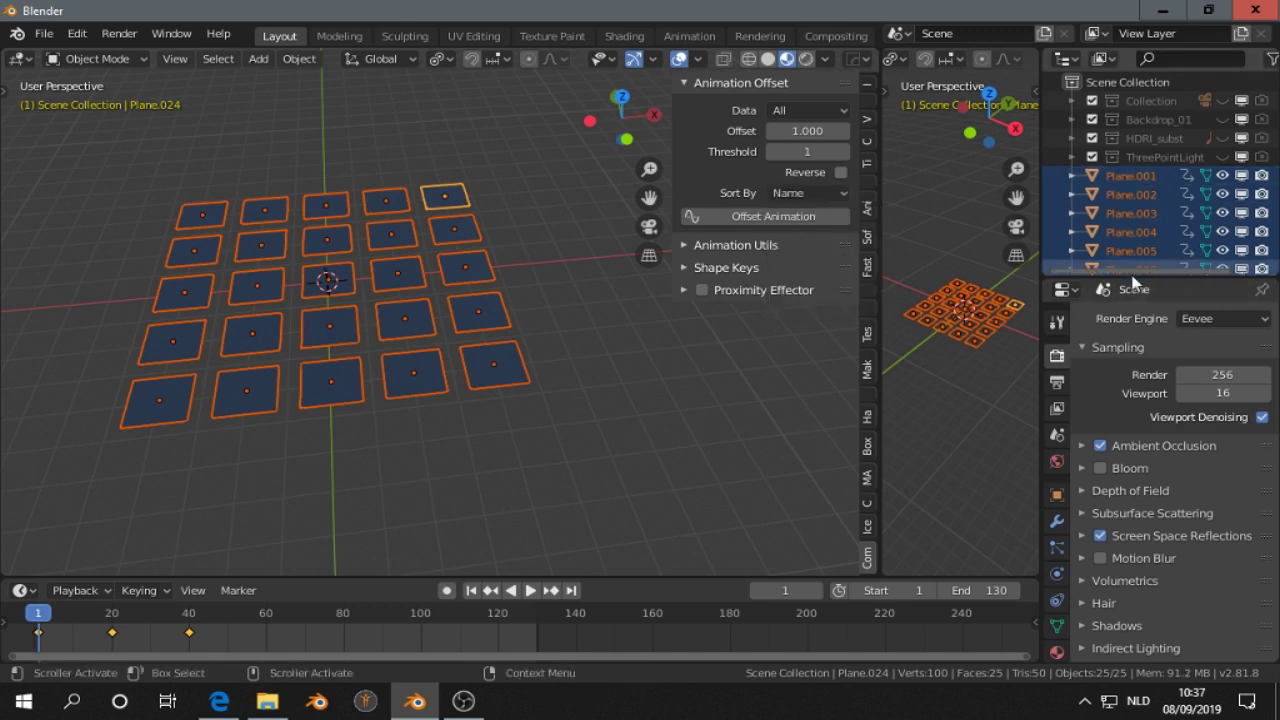
click(759, 217)
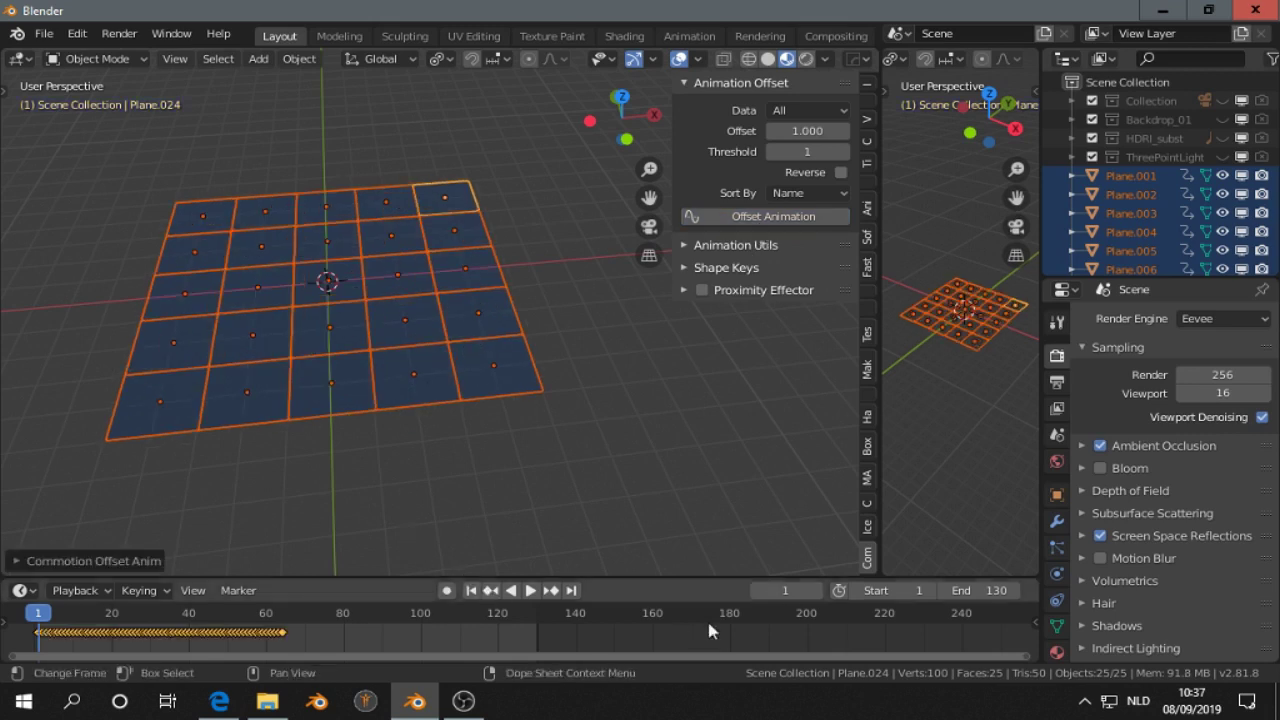
Step: Set the scene end frame to 70 and preview the name-ordered animation from frame 1
click(985, 590)
text(74)
key(Return)
drag(1000, 590, 990, 590)
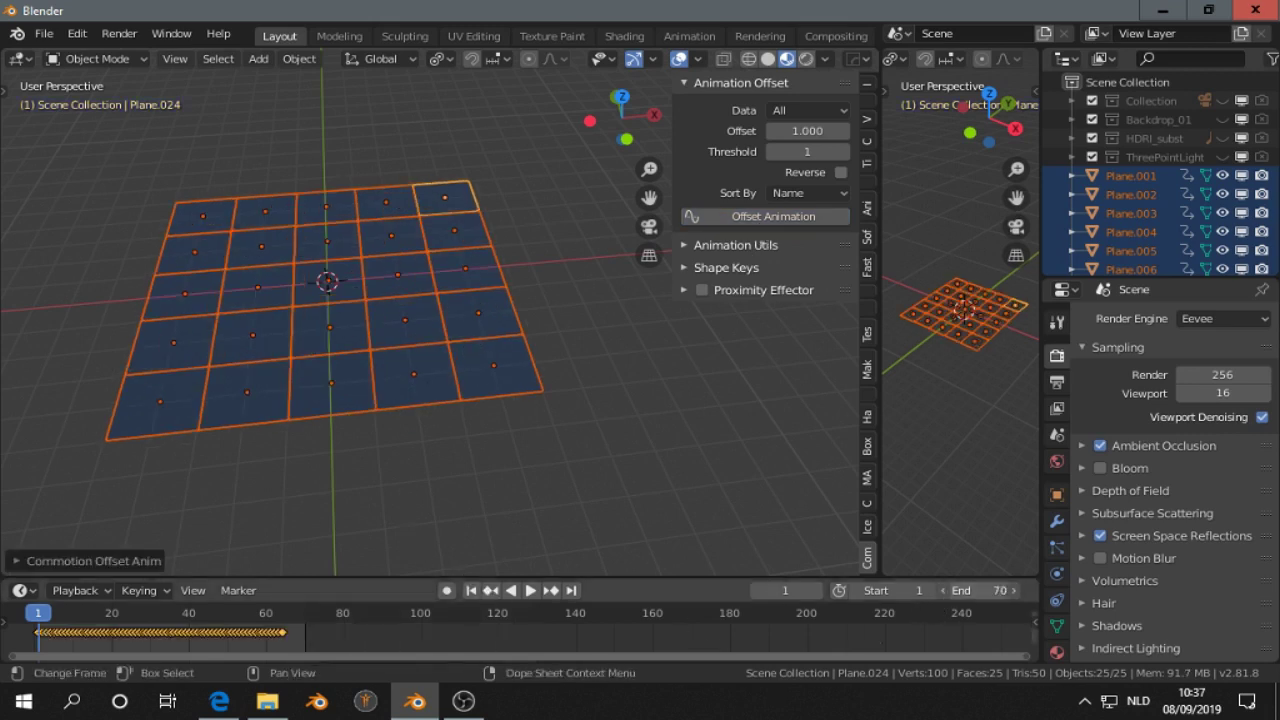
click(522, 591)
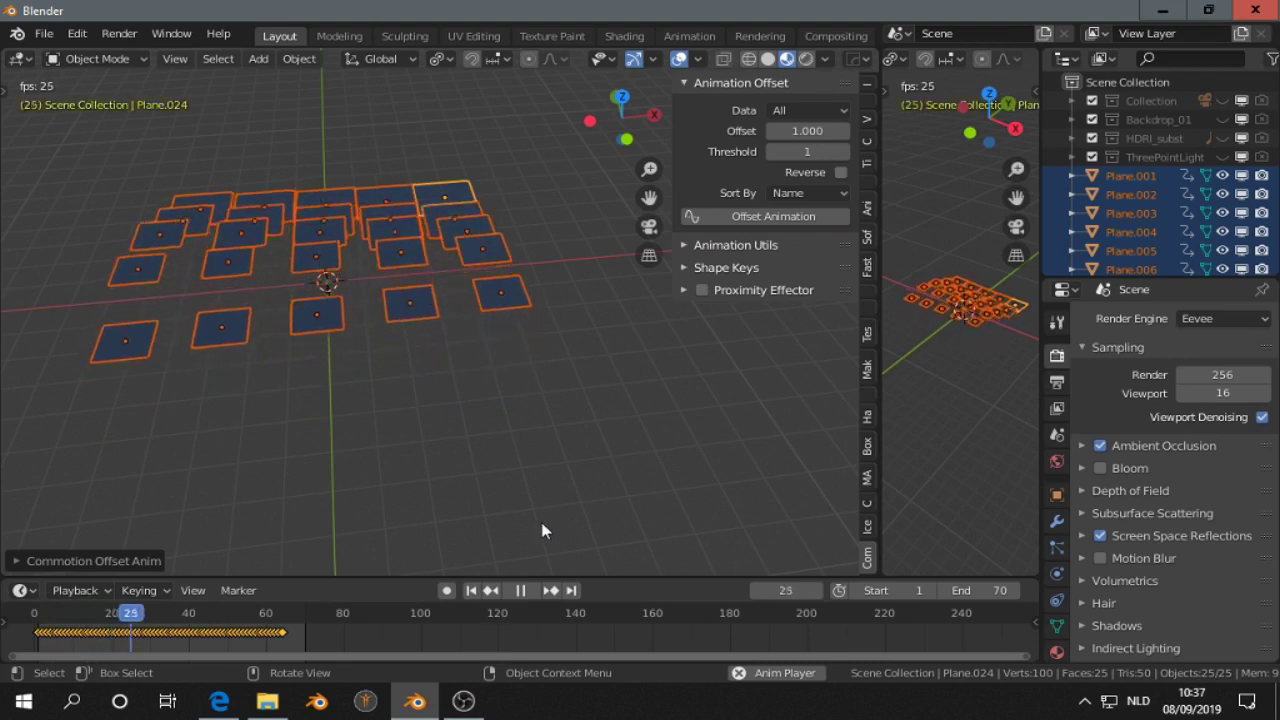
click(520, 590)
click(471, 590)
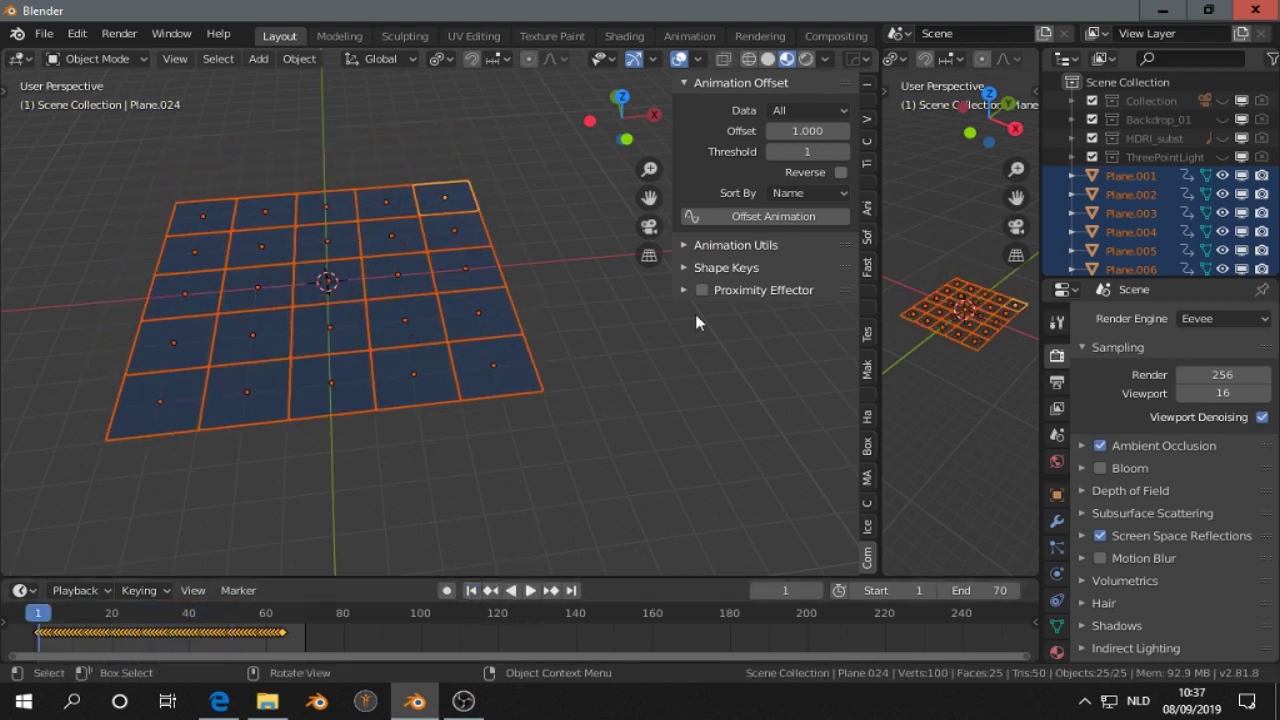
click(808, 195)
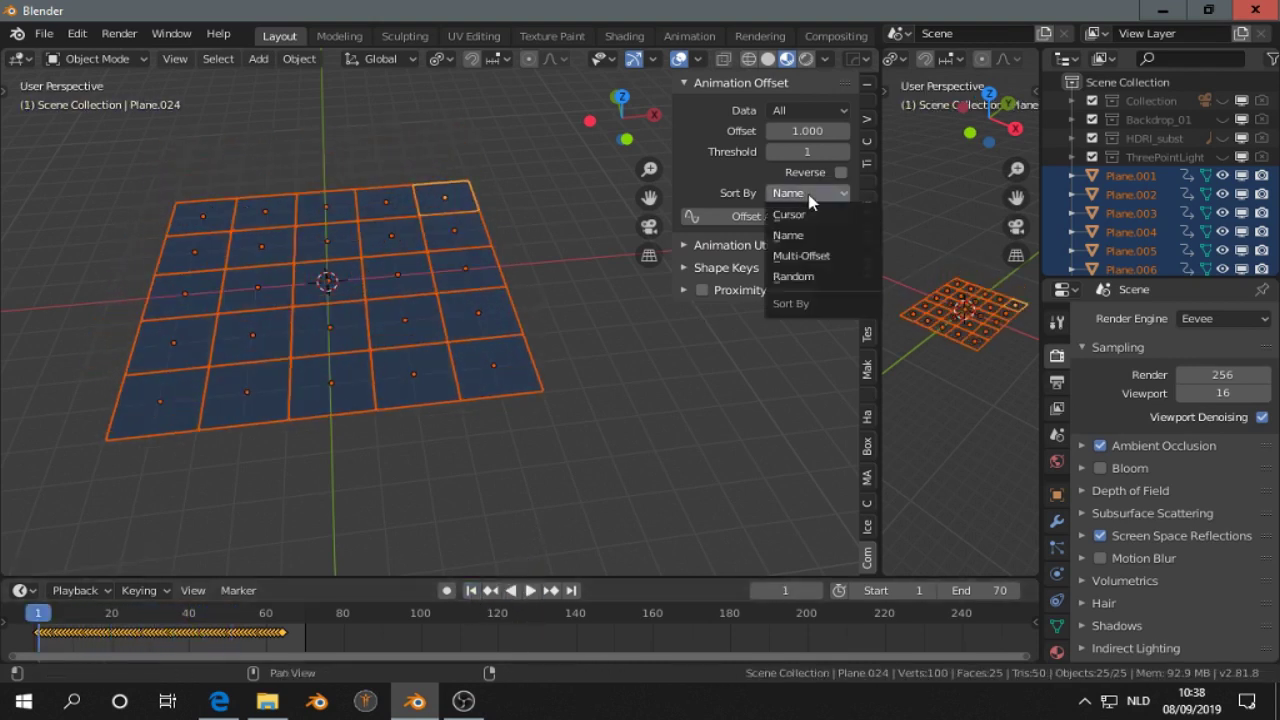
Step: Set the offset Sort By to Multi-Offset, exposing proximity settings with radius 2.45
click(803, 257)
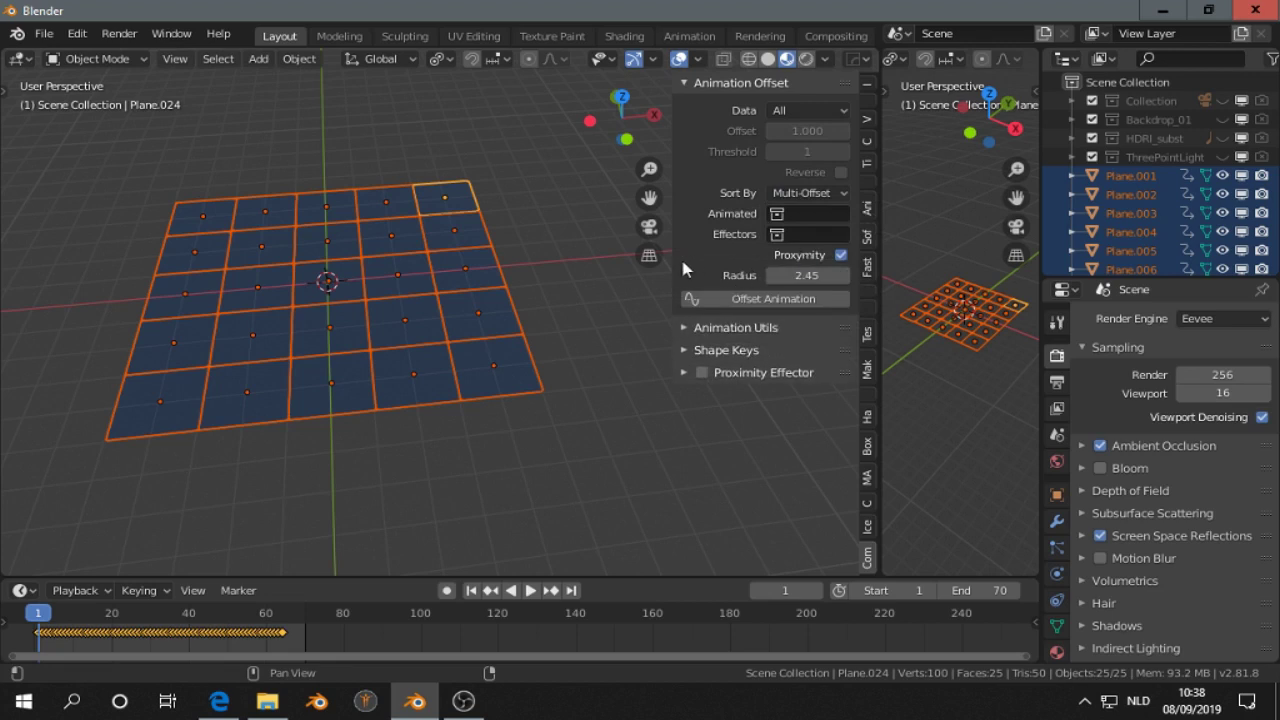
click(789, 195)
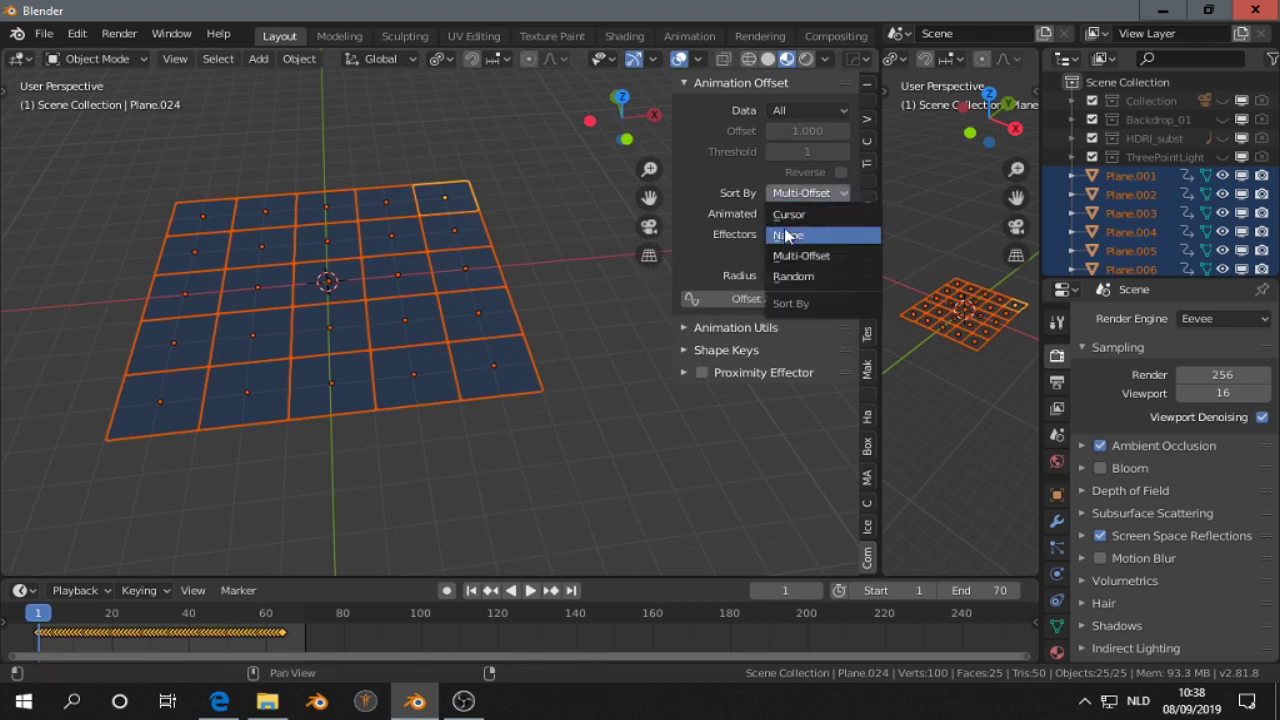
key(Escape)
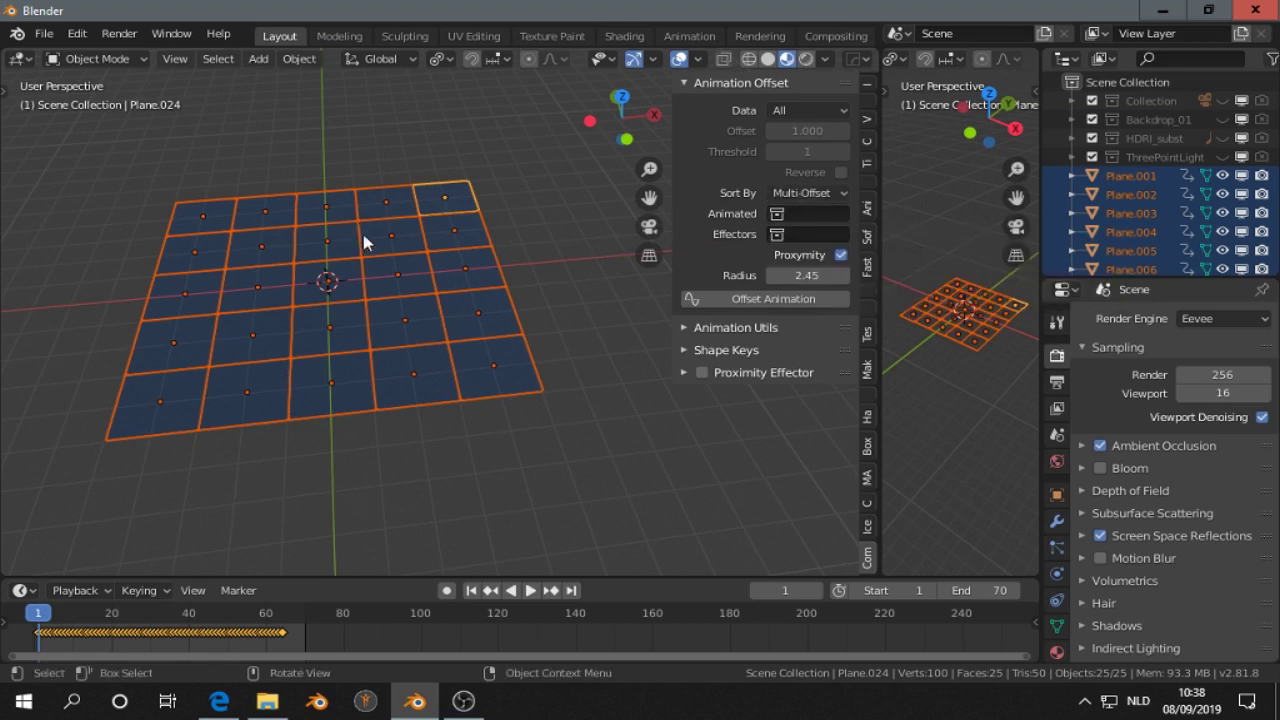
middle_drag(363, 234, 340, 243)
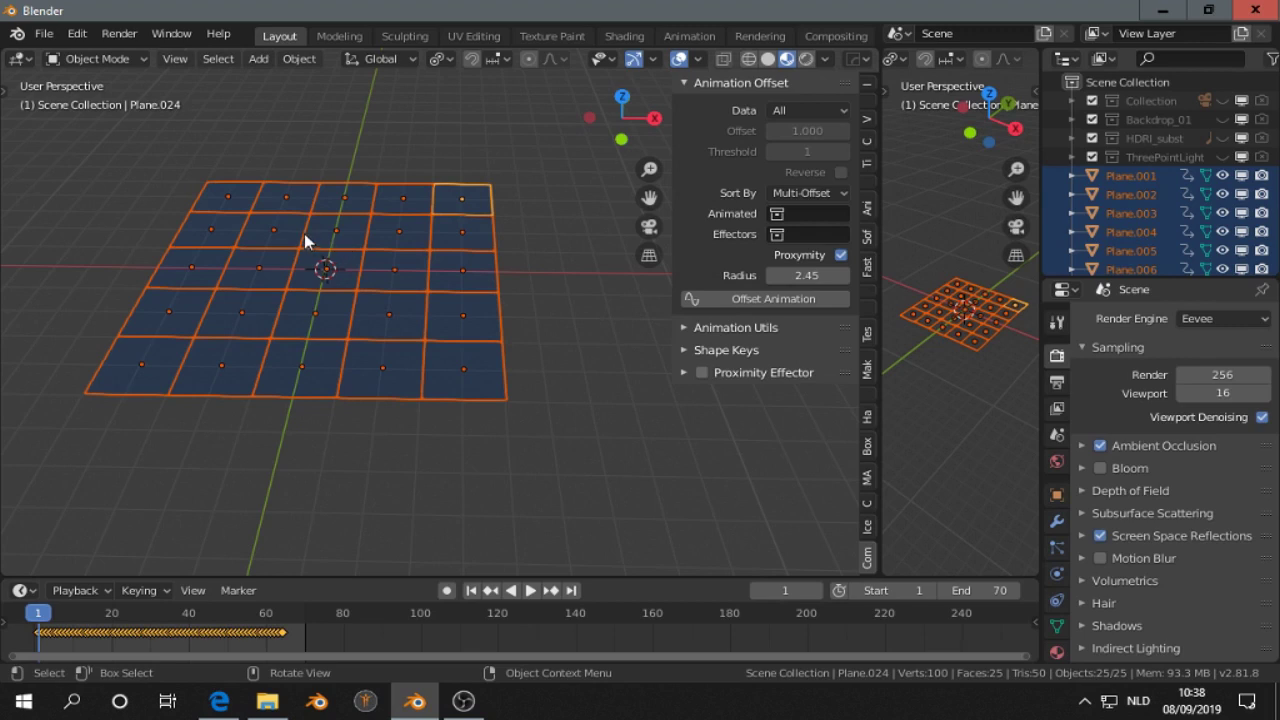
Step: Move the selected planes into a new collection named Planes
key(m)
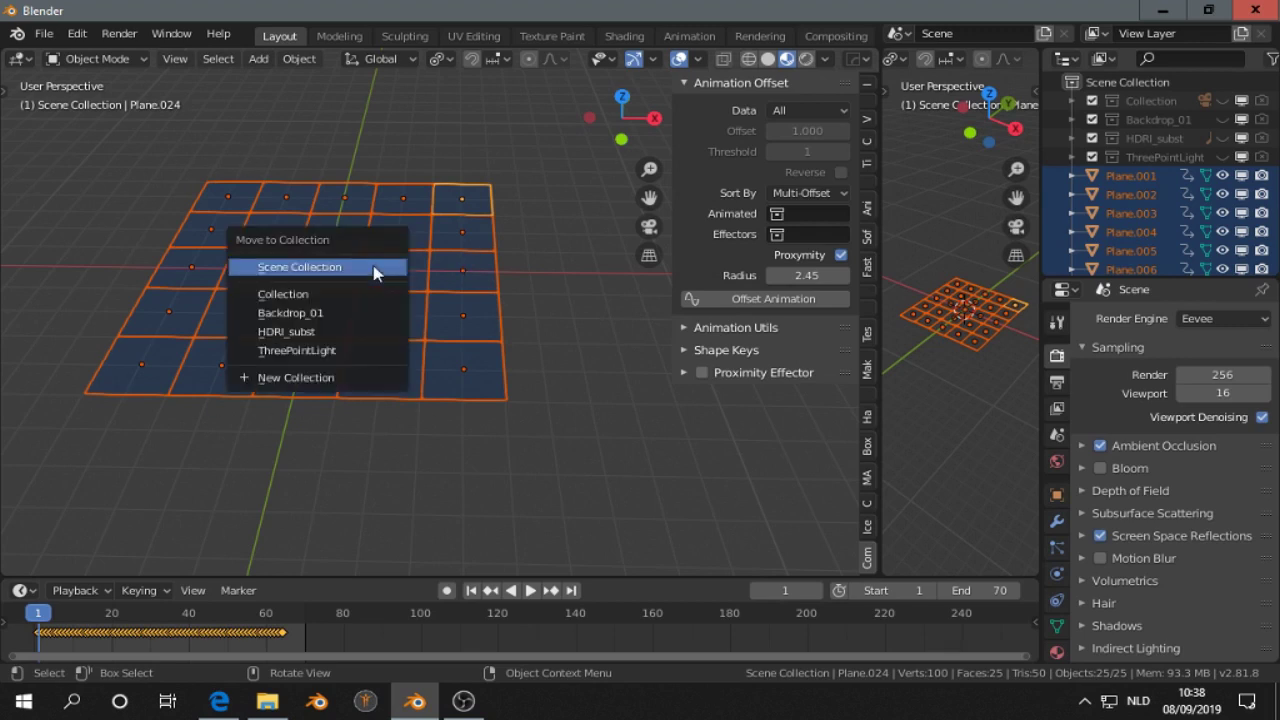
click(334, 378)
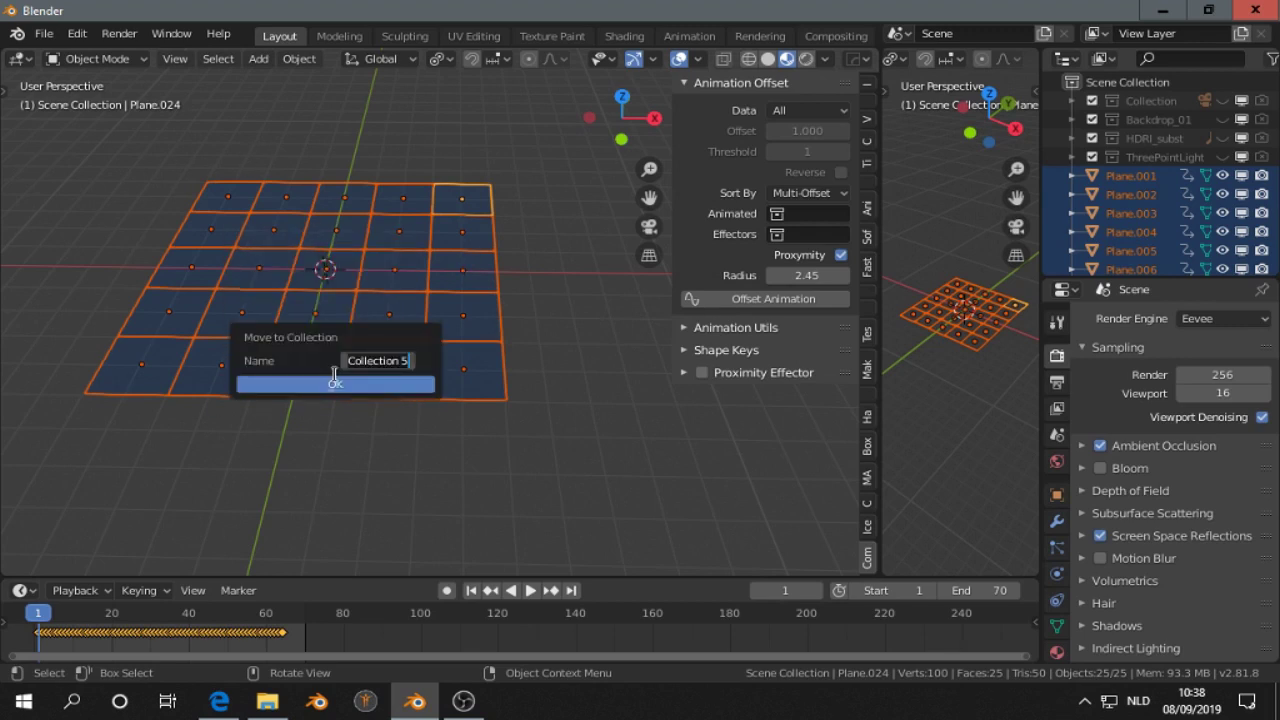
text(Planes)
key(Return)
click(390, 384)
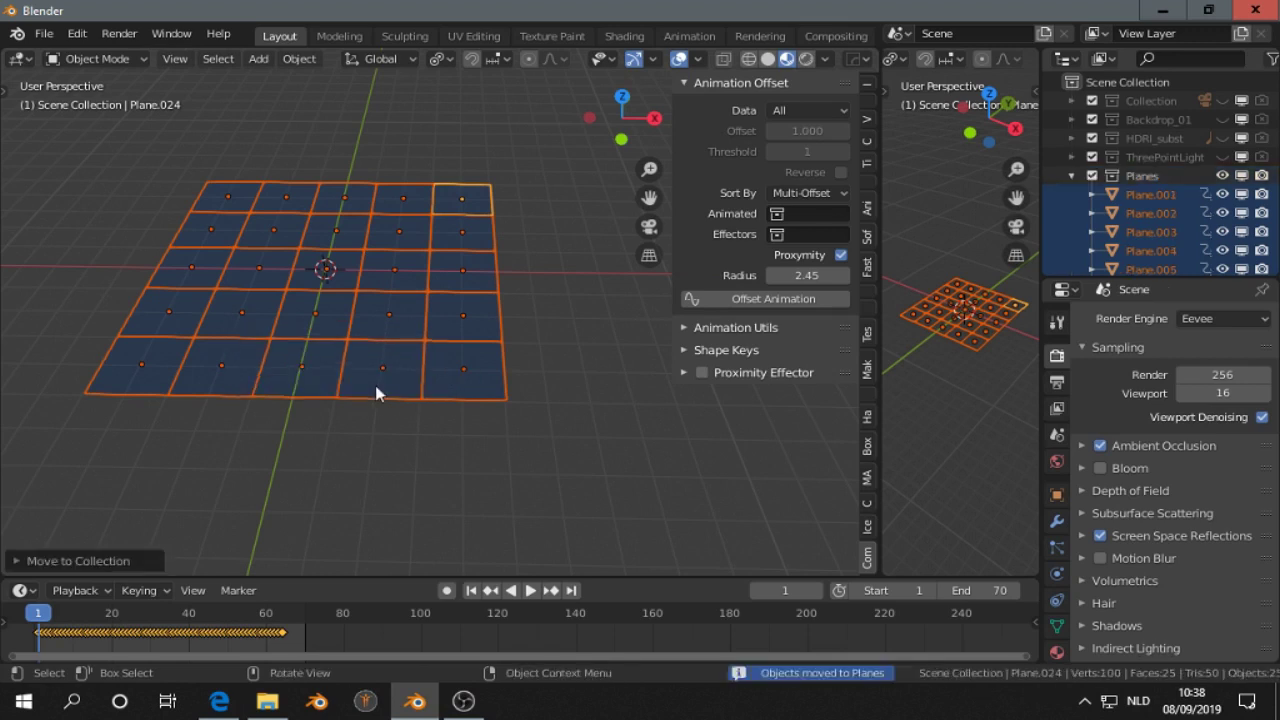
Step: From the top view, add a sphere empty at the grid centre
key(KP_7)
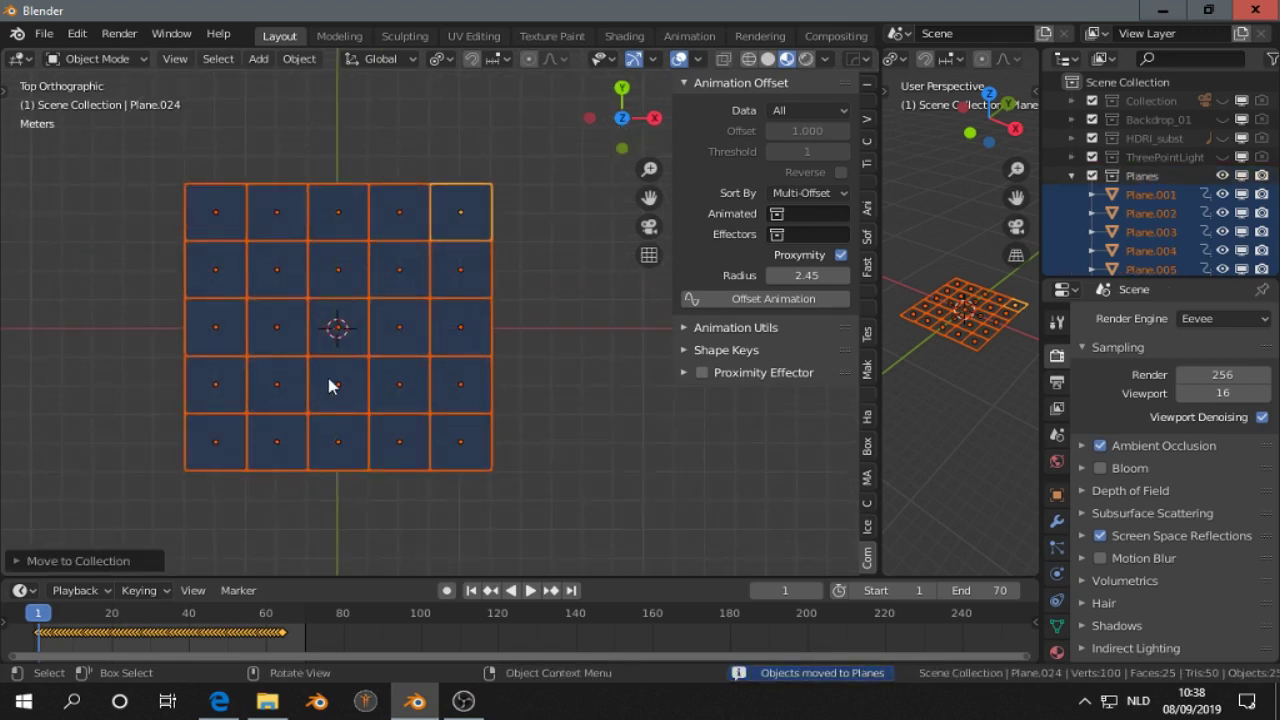
key(shift+a)
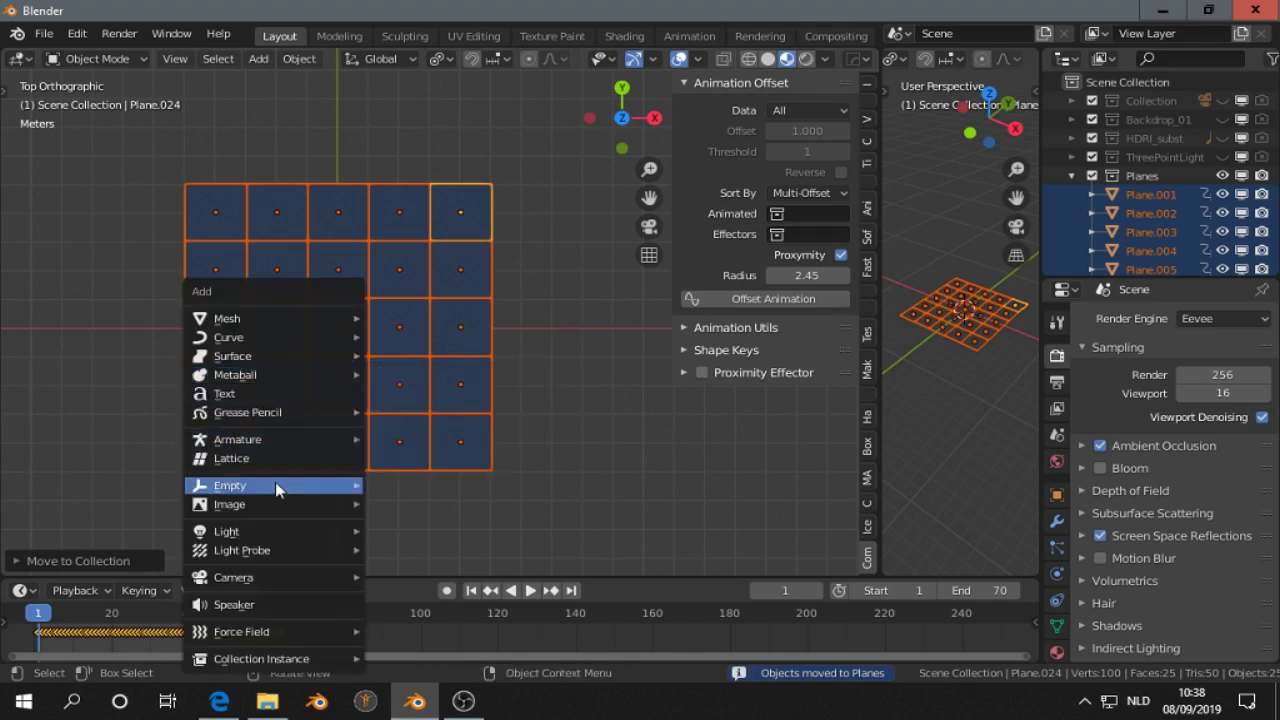
mouse_move(276, 485)
click(432, 588)
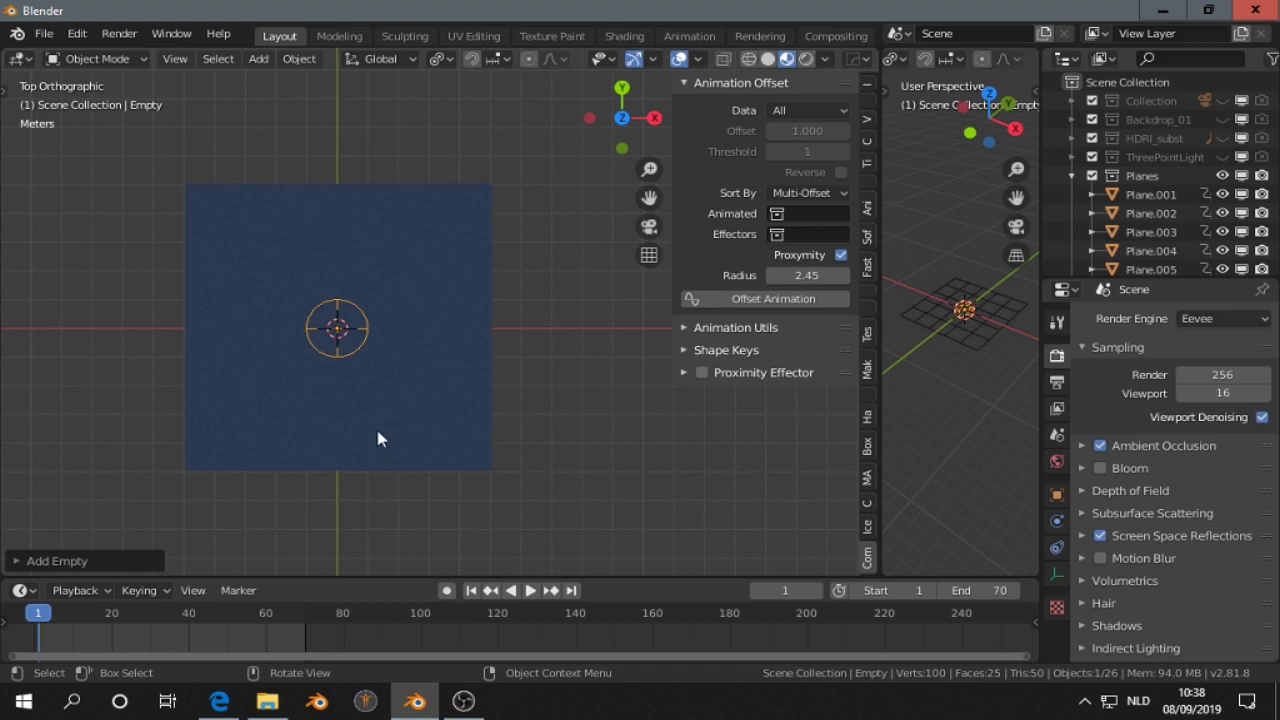
Step: Keyframe the empty at the grid's upper-left corner, then at the upper-right corner on frame 21
key(g)
click(256, 320)
key(i)
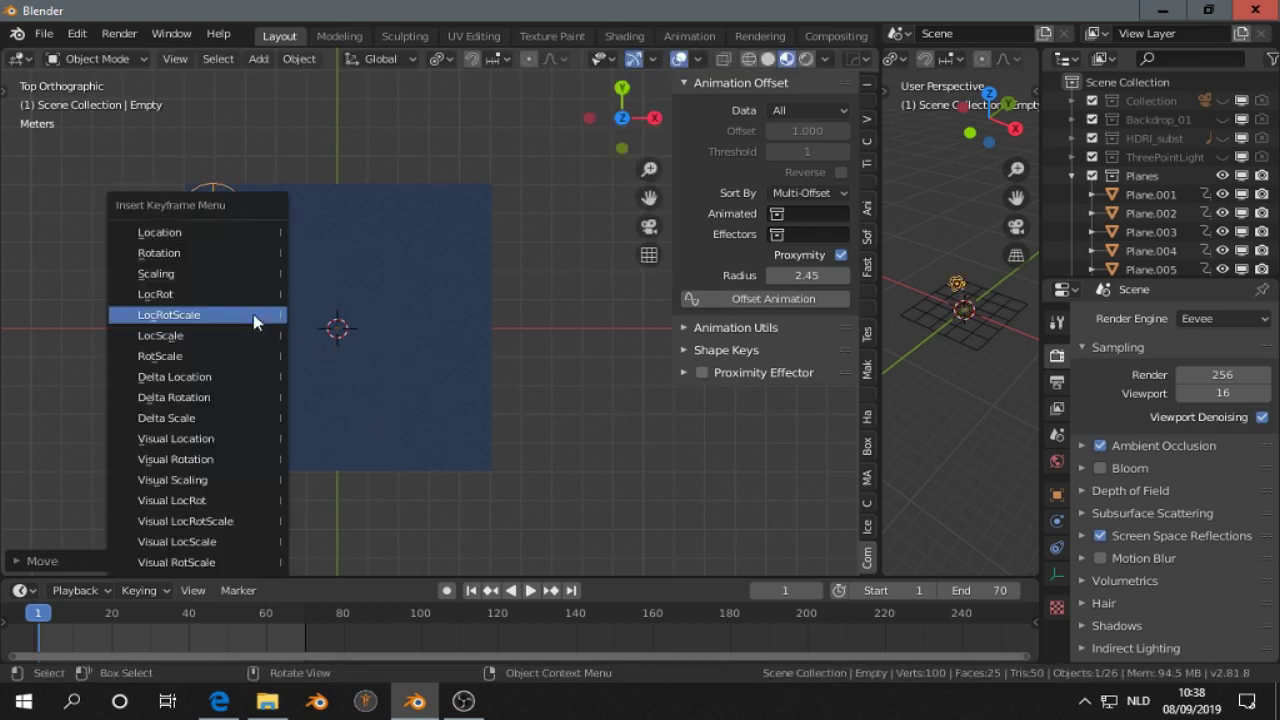
click(254, 316)
click(115, 614)
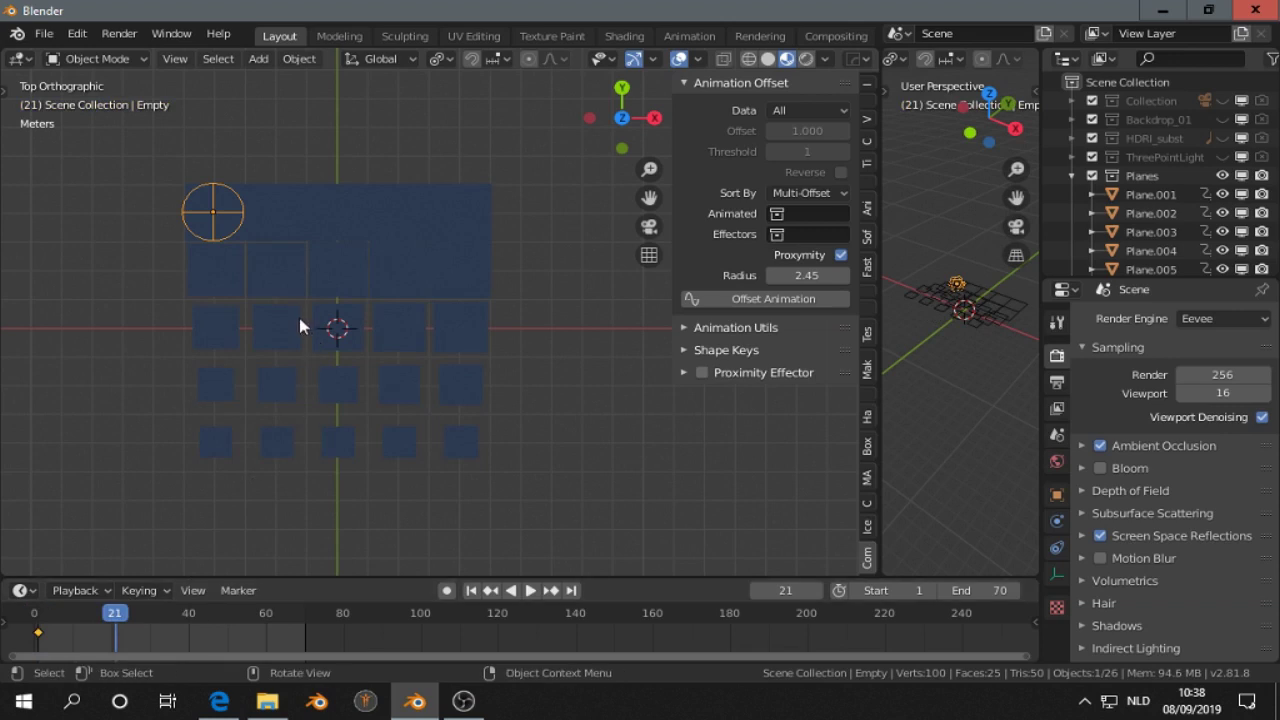
key(g)
click(548, 315)
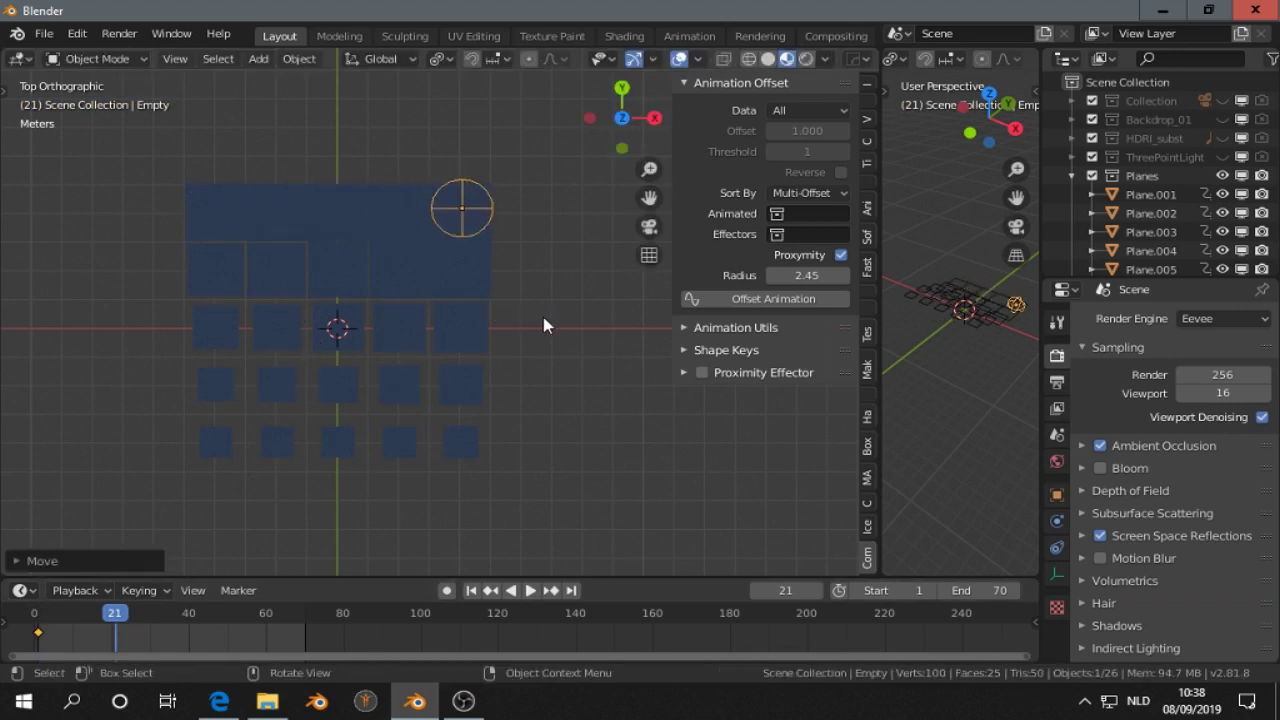
key(i)
click(543, 318)
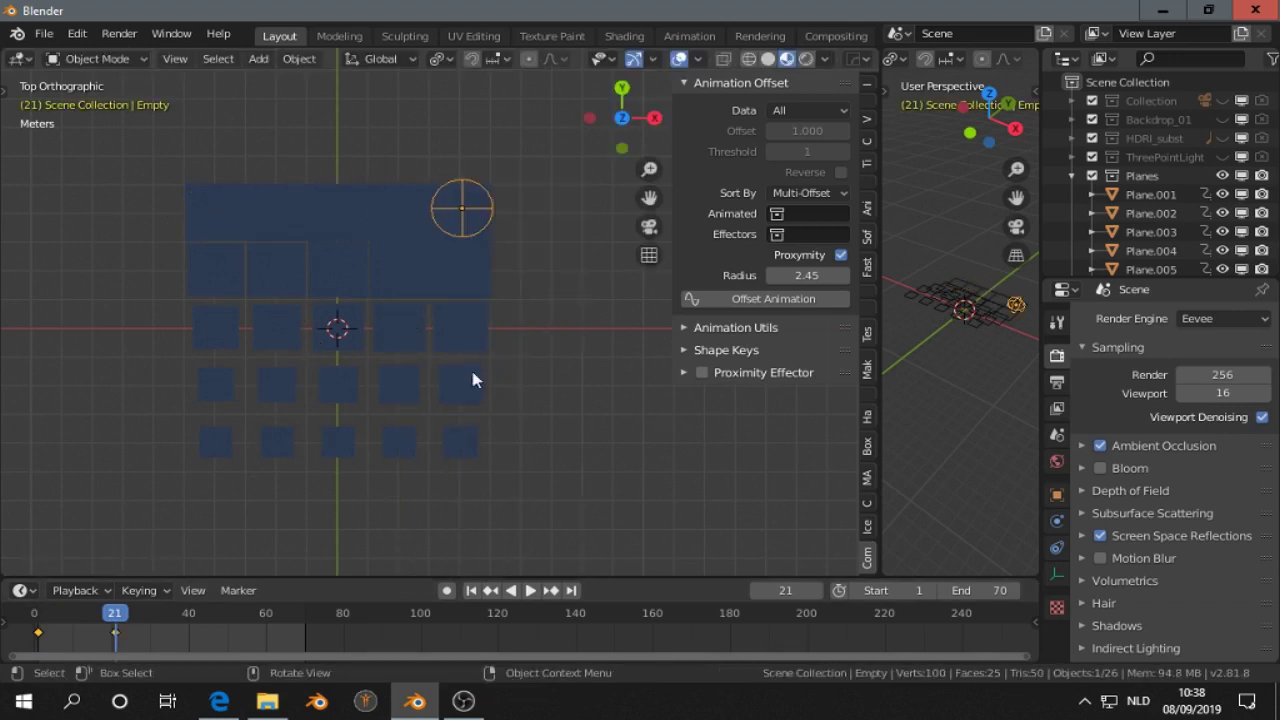
Step: Keyframe the empty at the lower-left corner on frame 39 and further right on frame 59
click(186, 613)
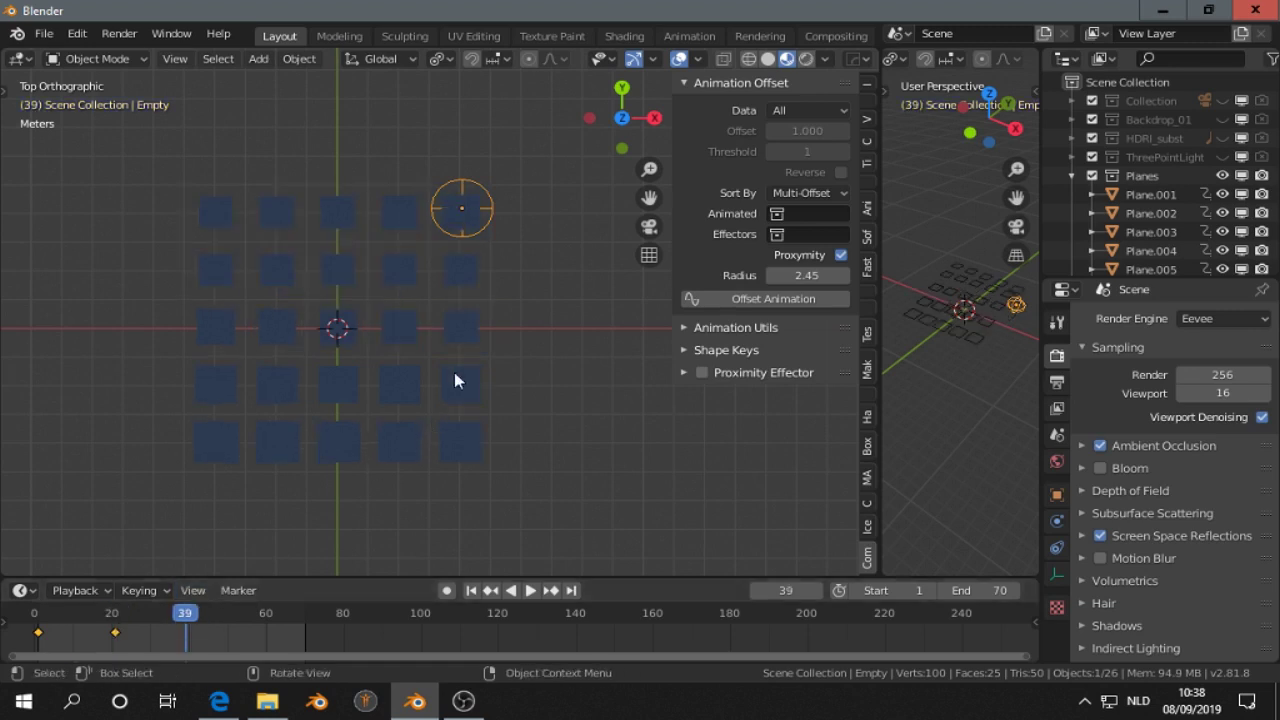
key(g)
click(209, 618)
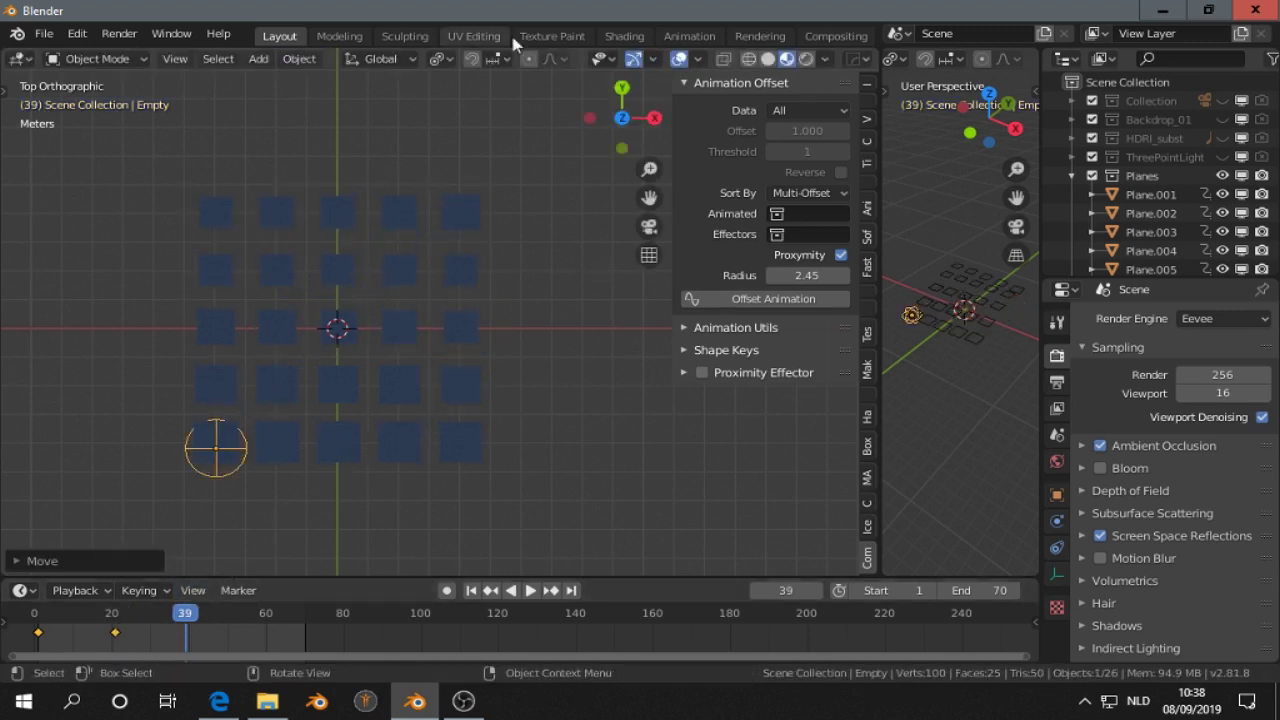
key(i)
click(500, 258)
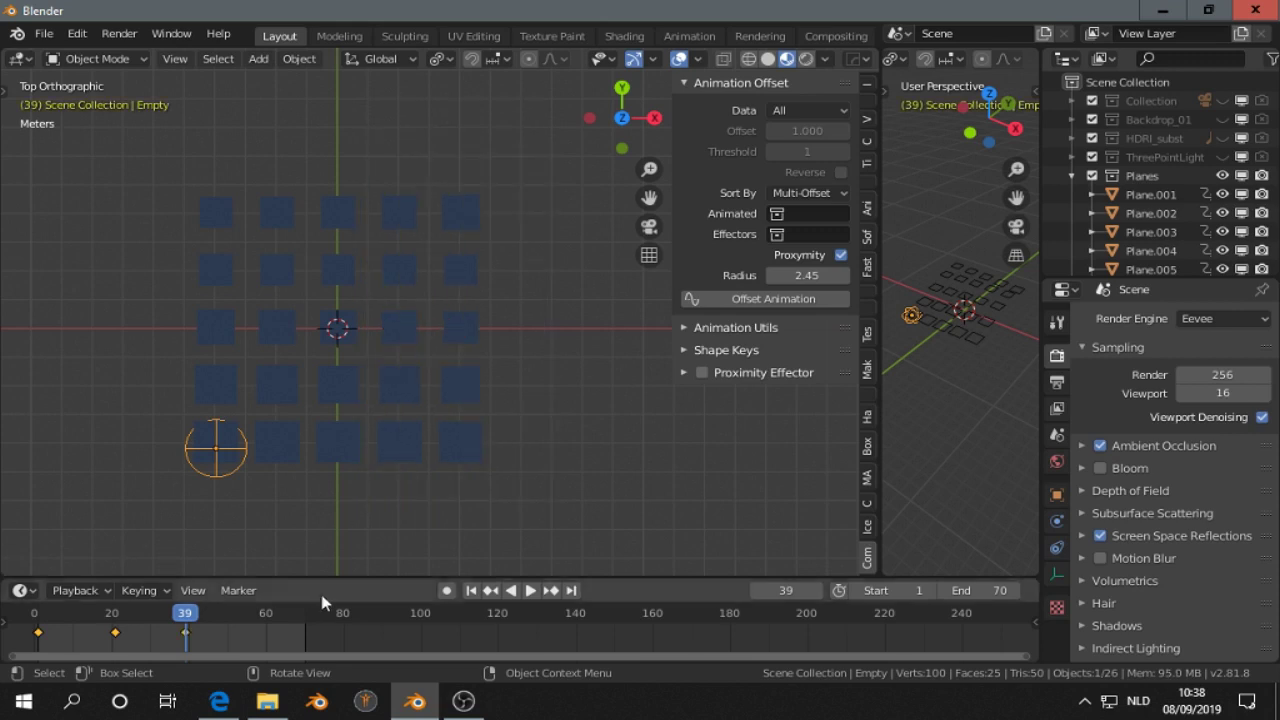
click(262, 612)
key(g)
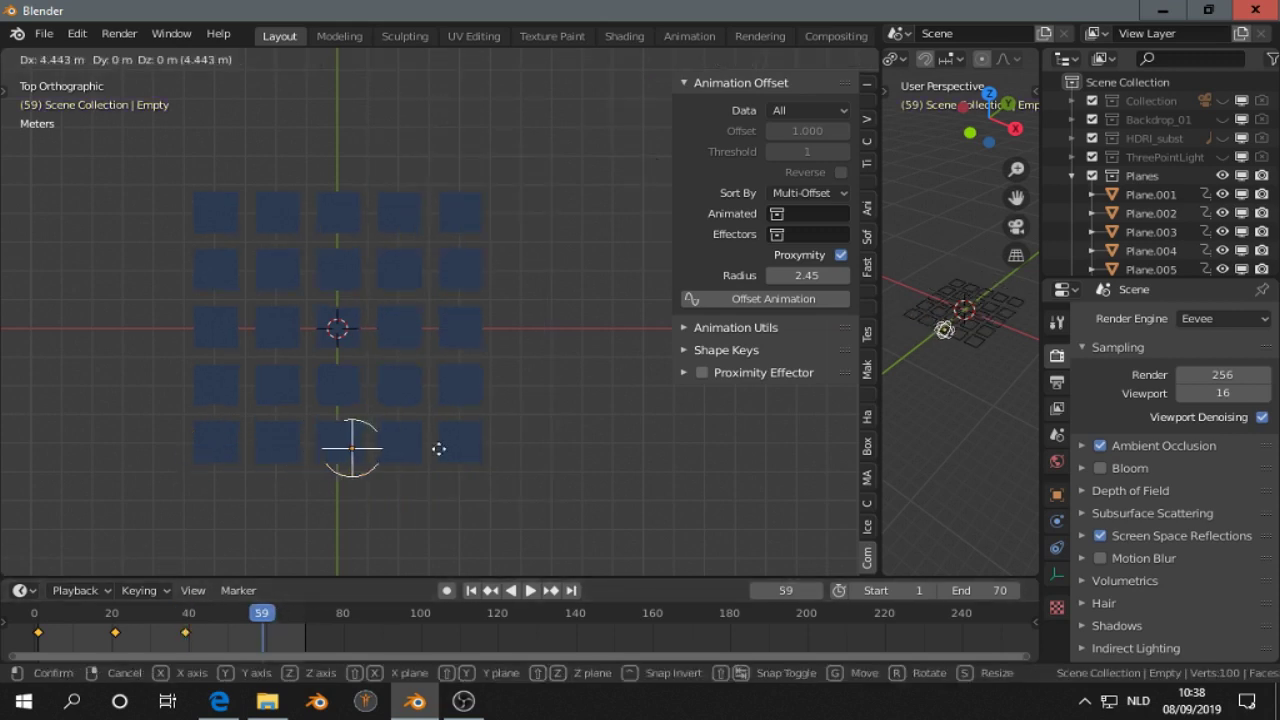
click(524, 446)
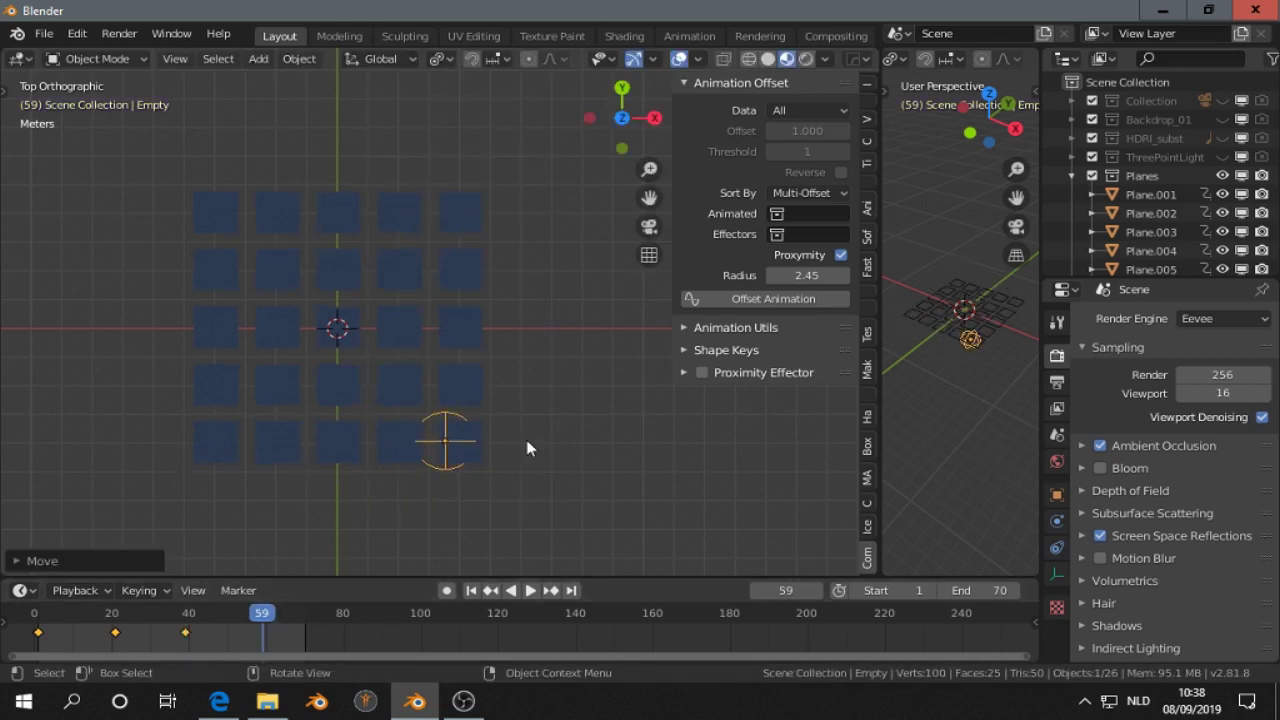
key(i)
click(504, 413)
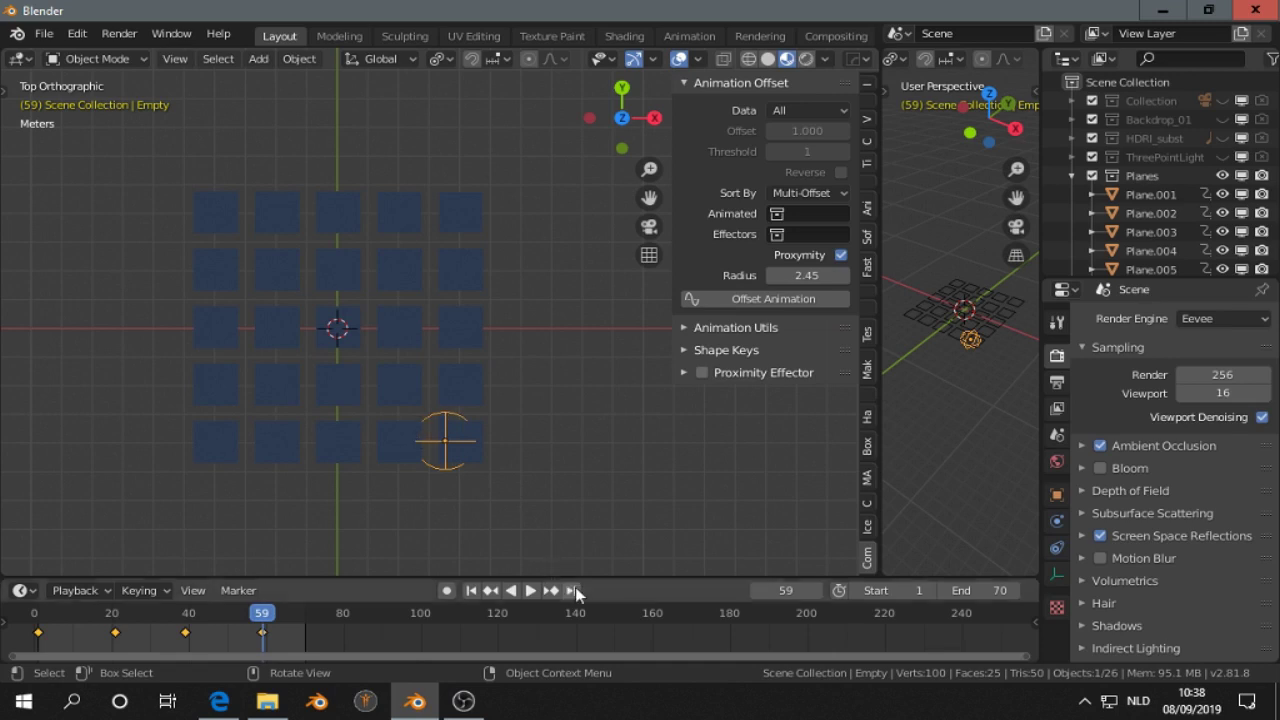
Step: At frame 70, move the empty back to the grid centre and keyframe it
key(shift+Right)
key(g)
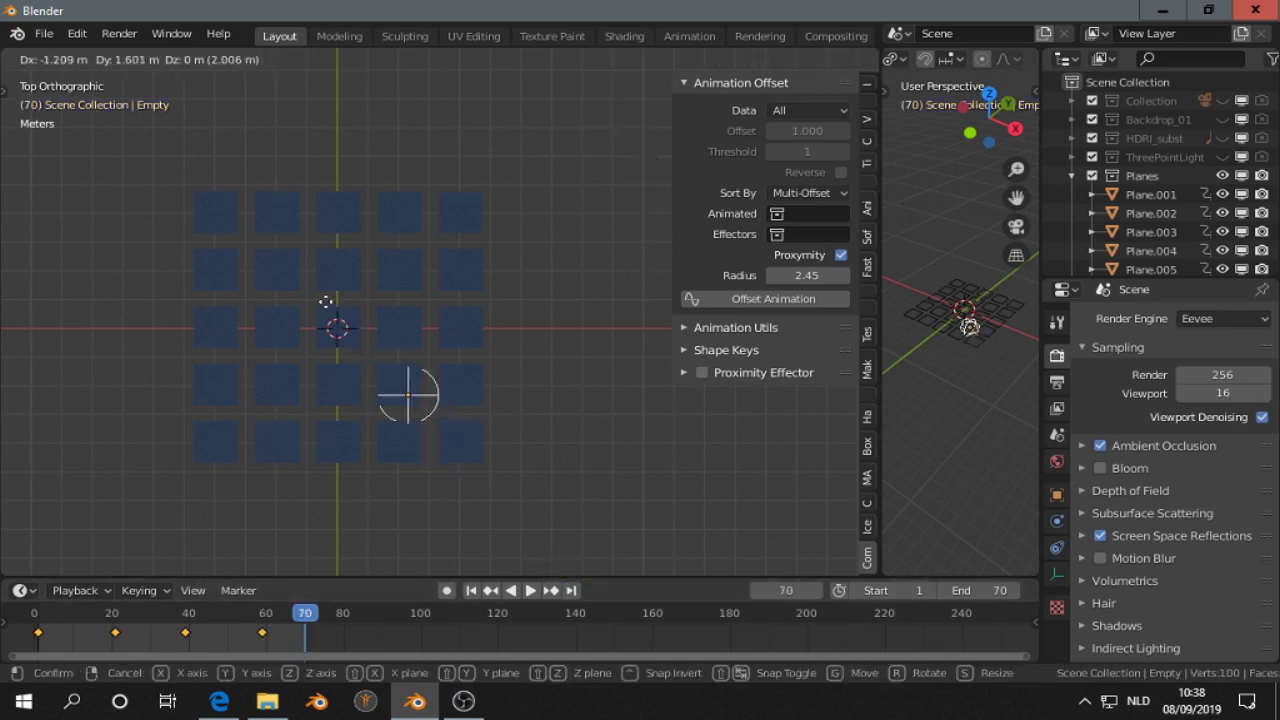
click(270, 250)
key(i)
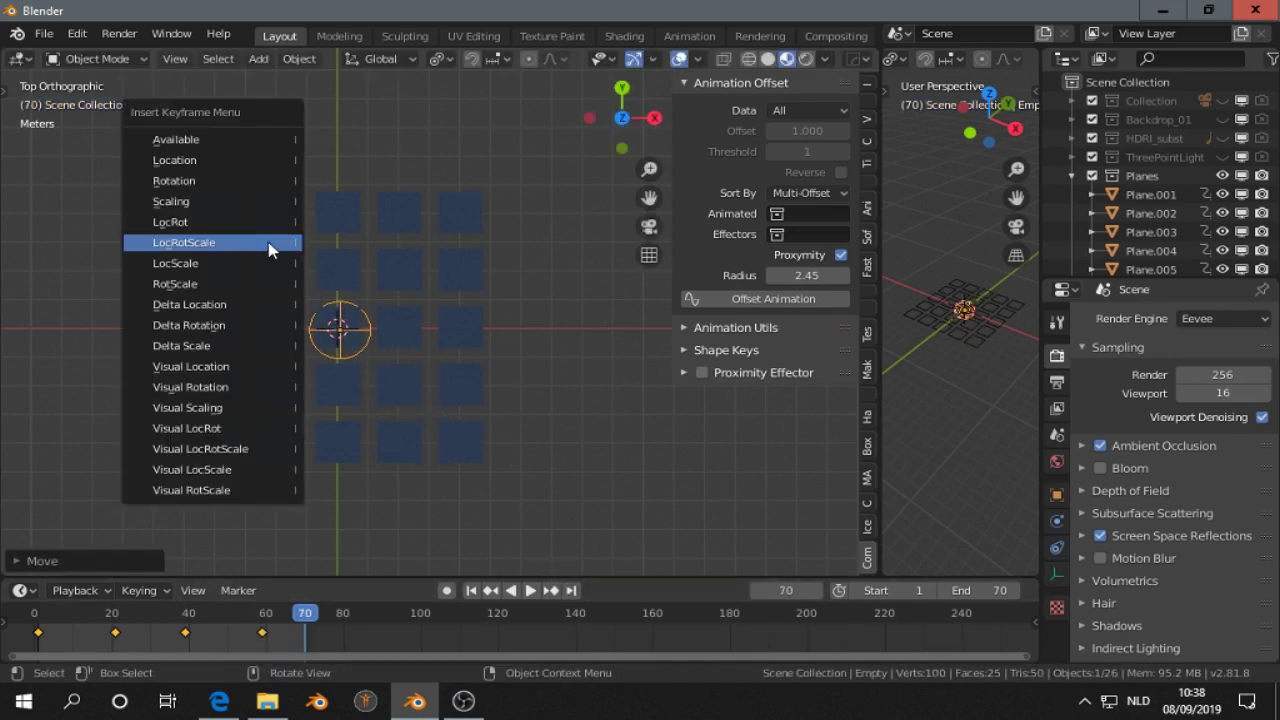
click(270, 250)
Step: Select all the planes and set Planes as the offset's animated collection
middle_drag(390, 443, 414, 357)
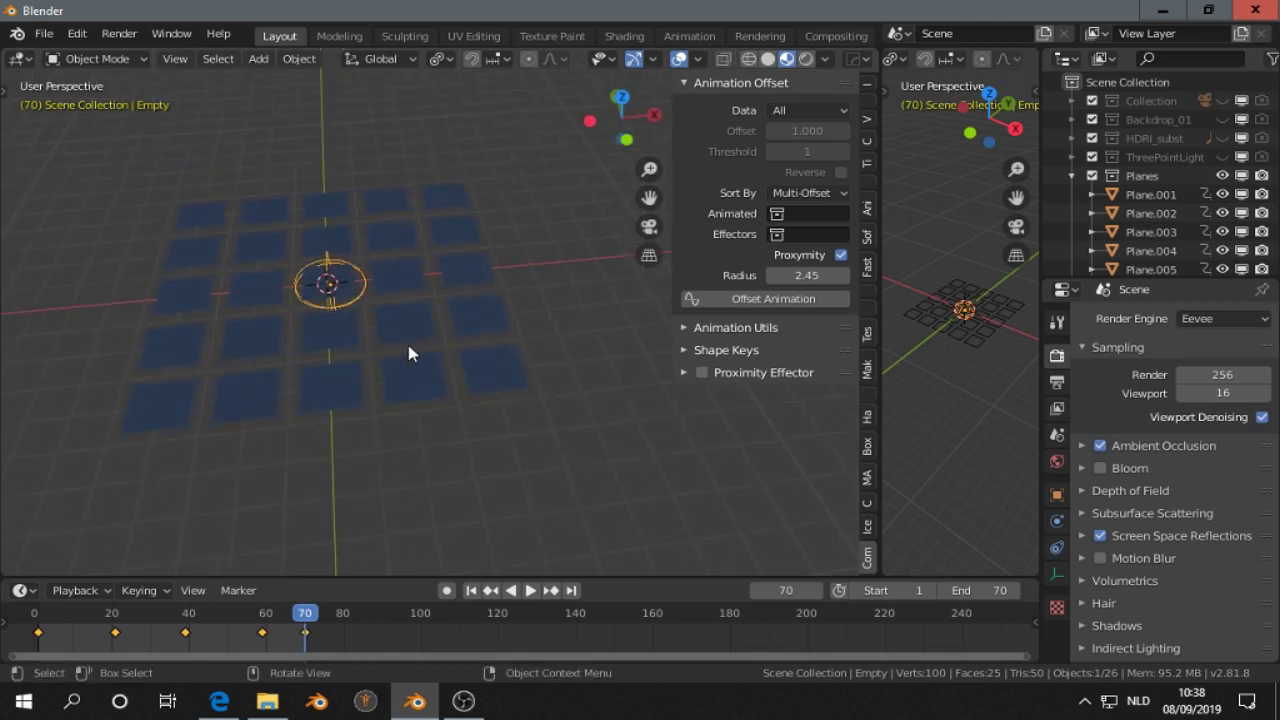
key(b)
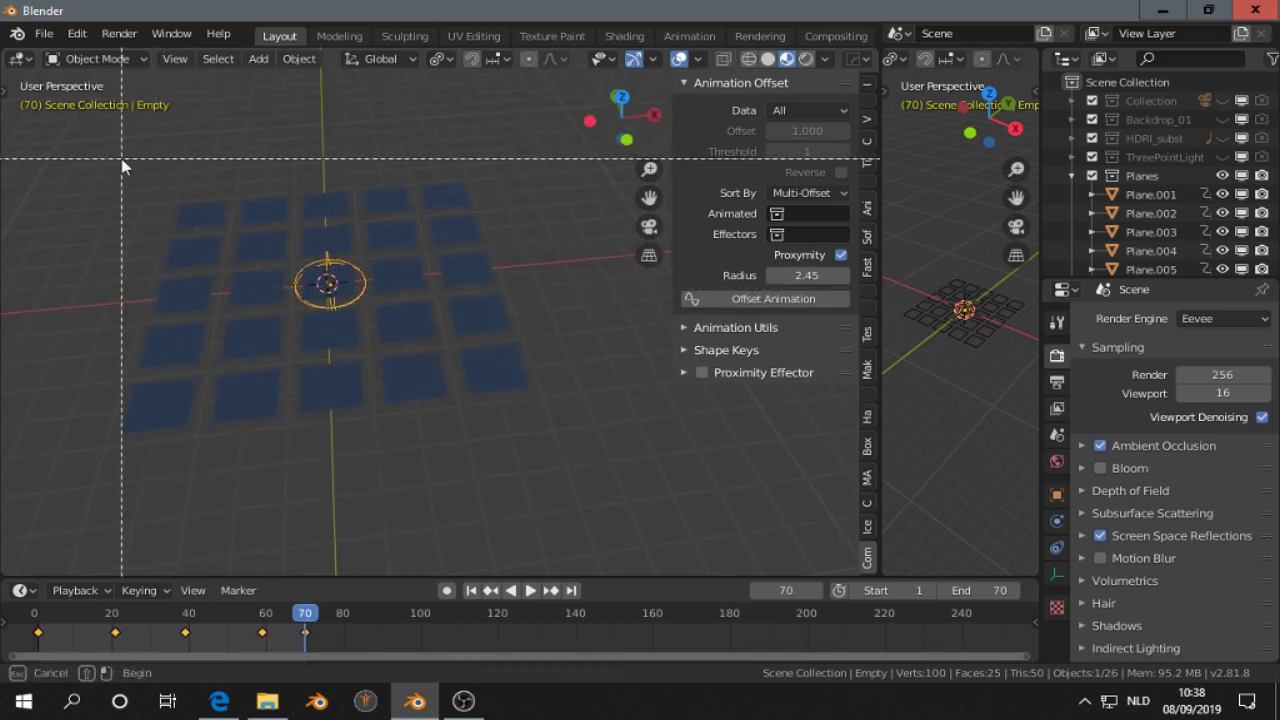
drag(122, 158, 510, 467)
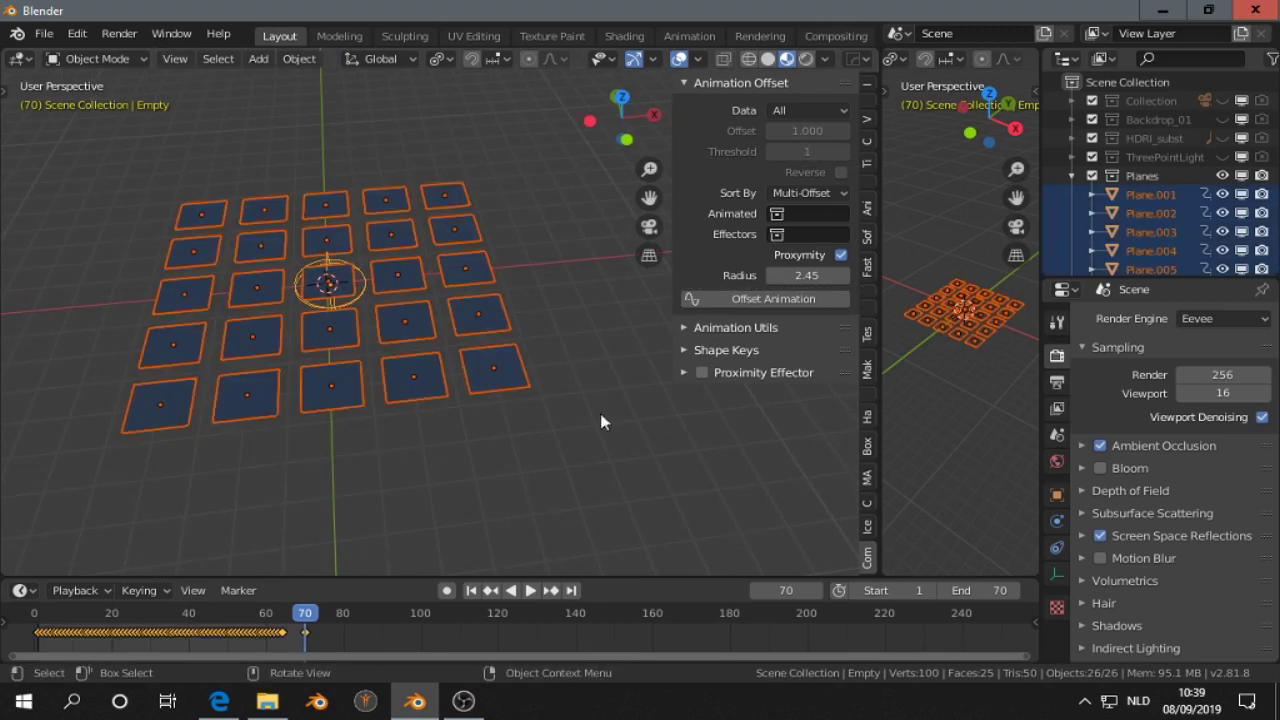
click(814, 214)
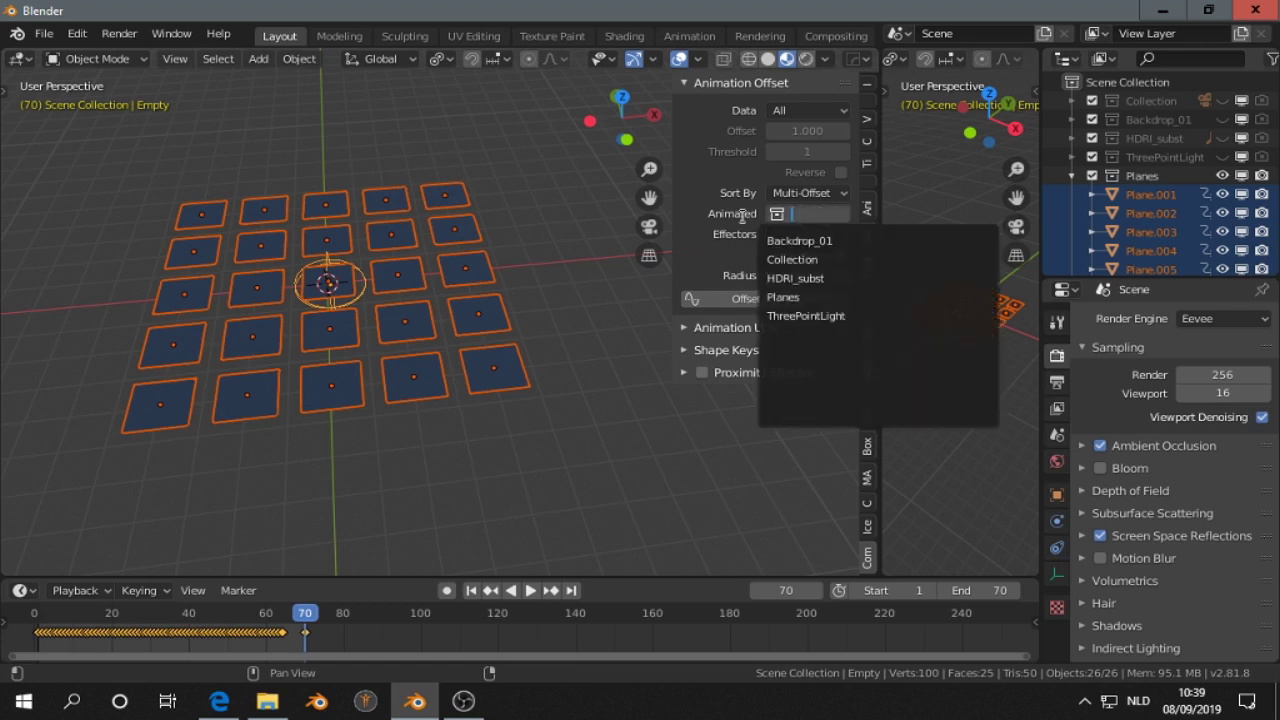
click(790, 297)
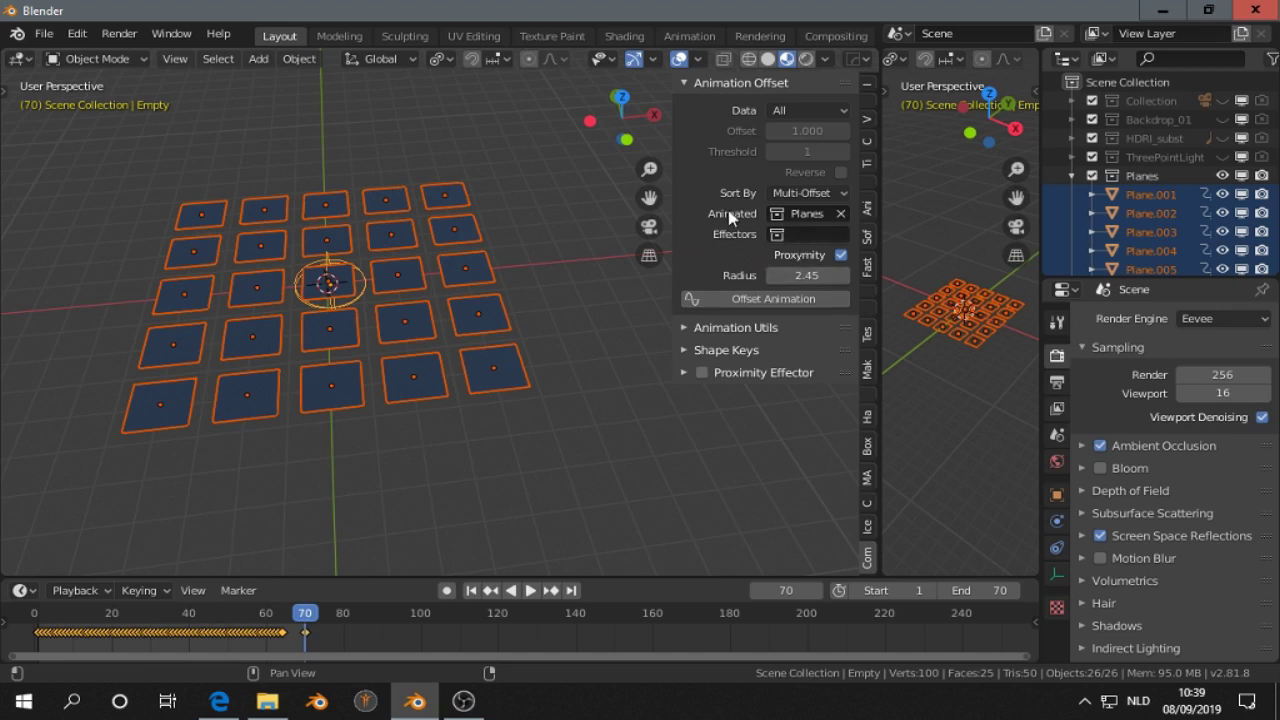
click(806, 235)
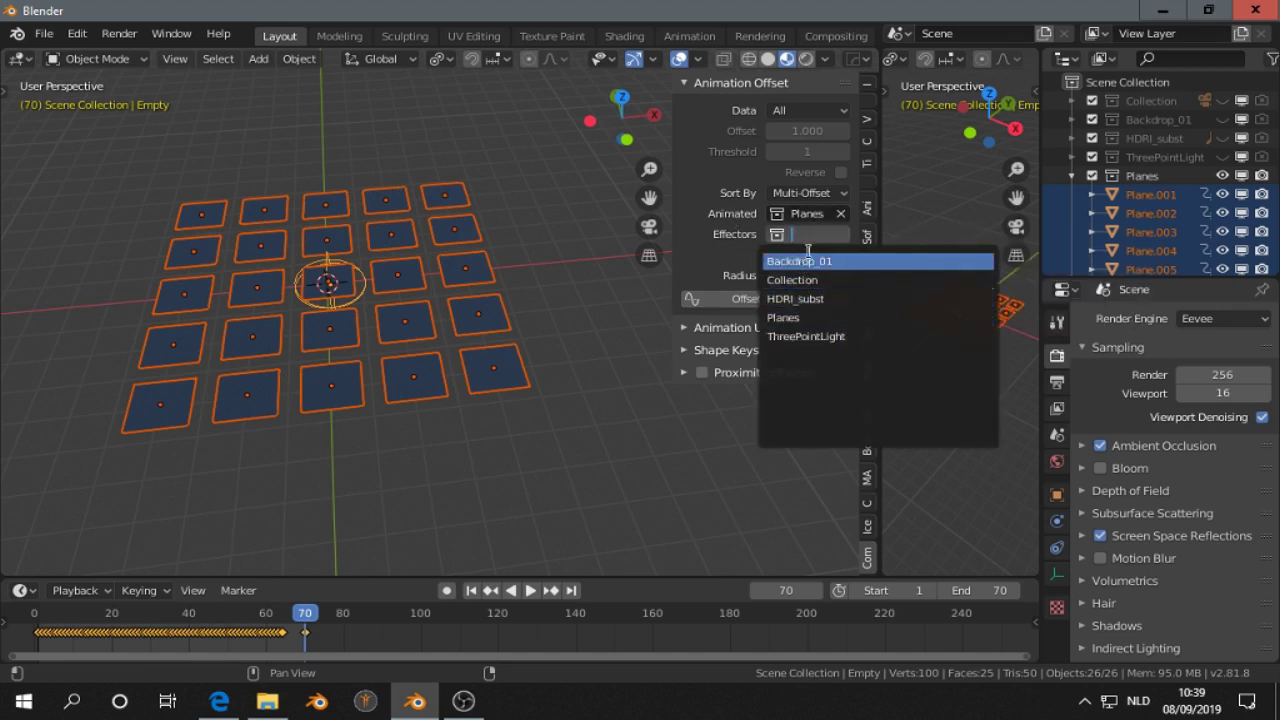
Step: Move only the empty into a new collection named Emptie
click(360, 292)
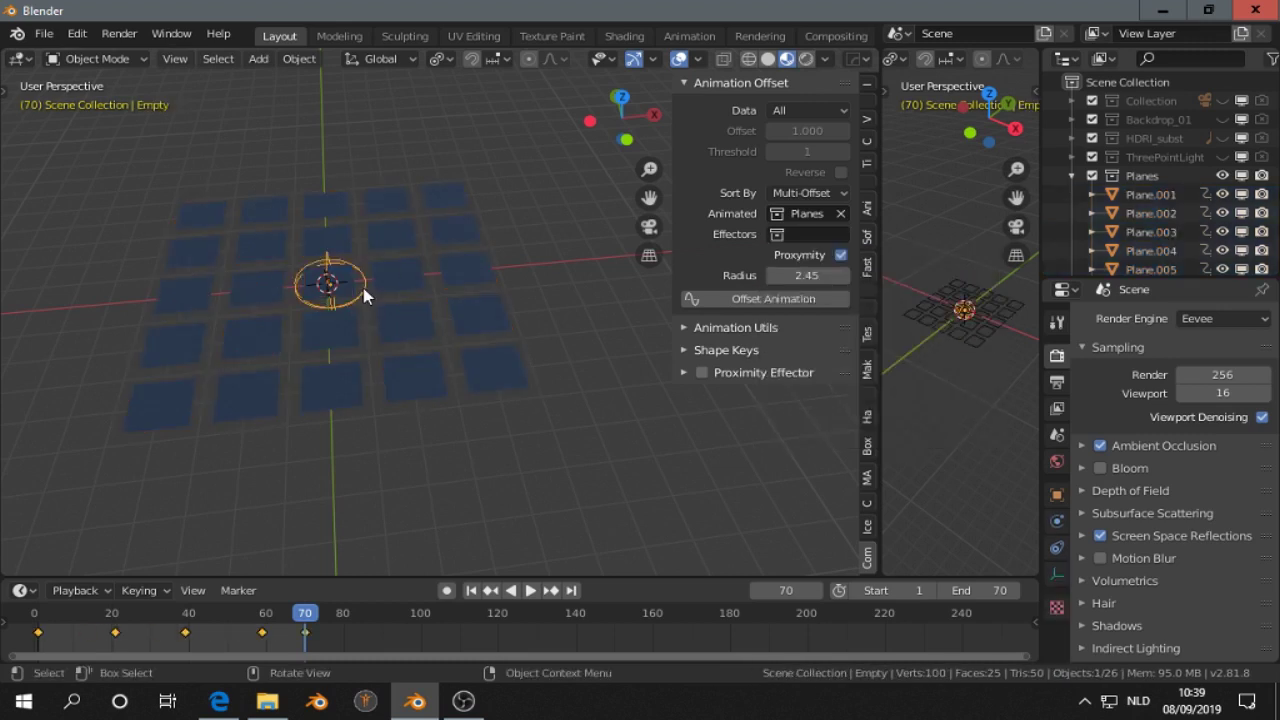
key(m)
click(364, 290)
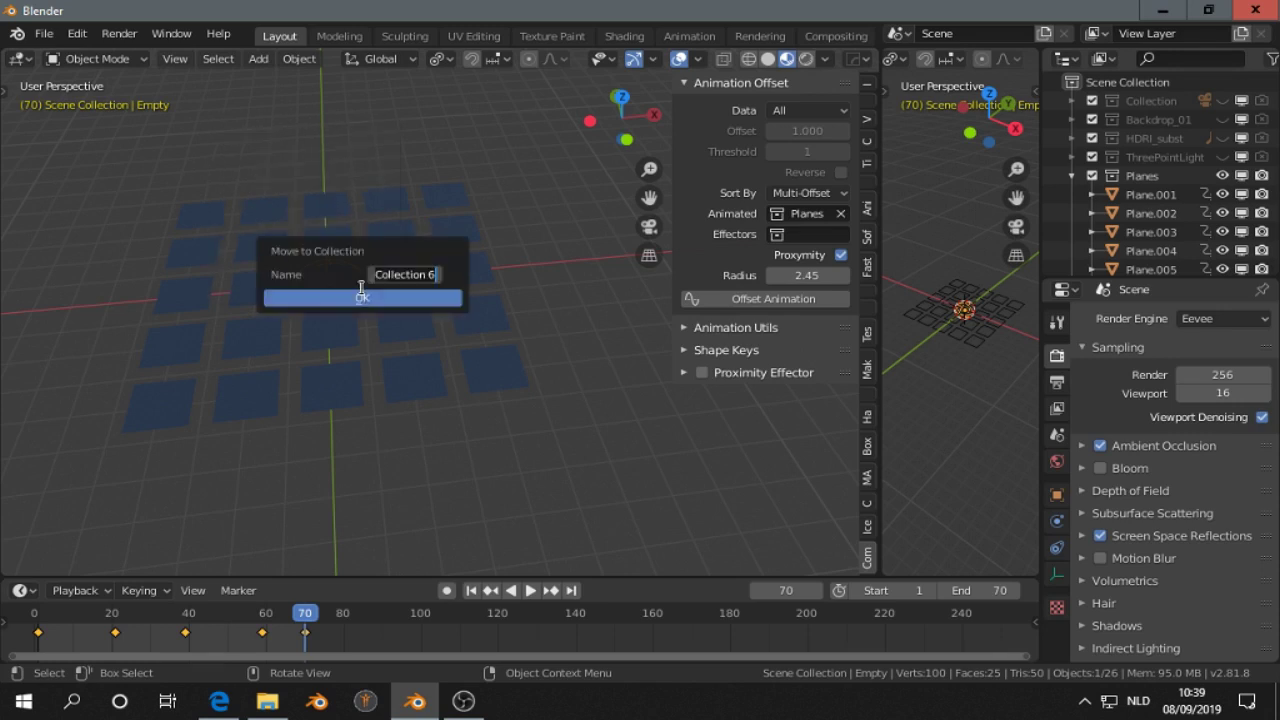
text(Empt)
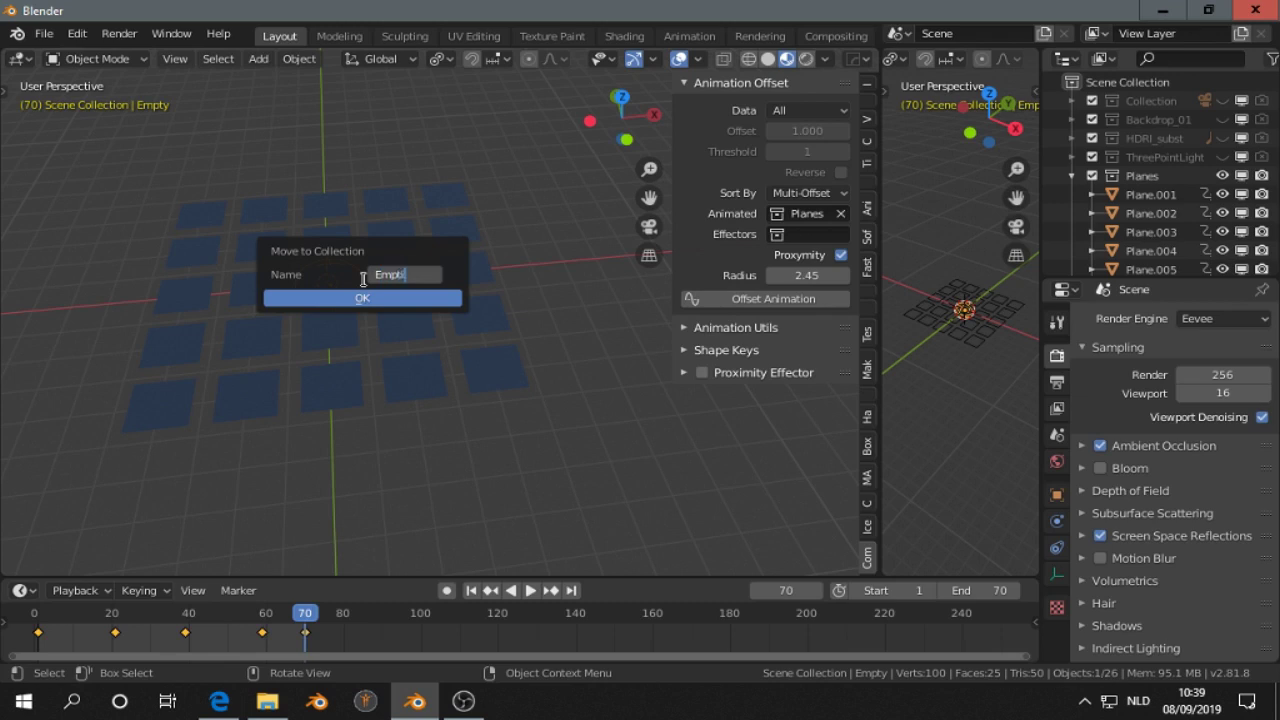
text(ie)
key(Return)
Step: Create the Emptie collection, set it as the effector, and reduce the proximity radius to 1.55
click(374, 296)
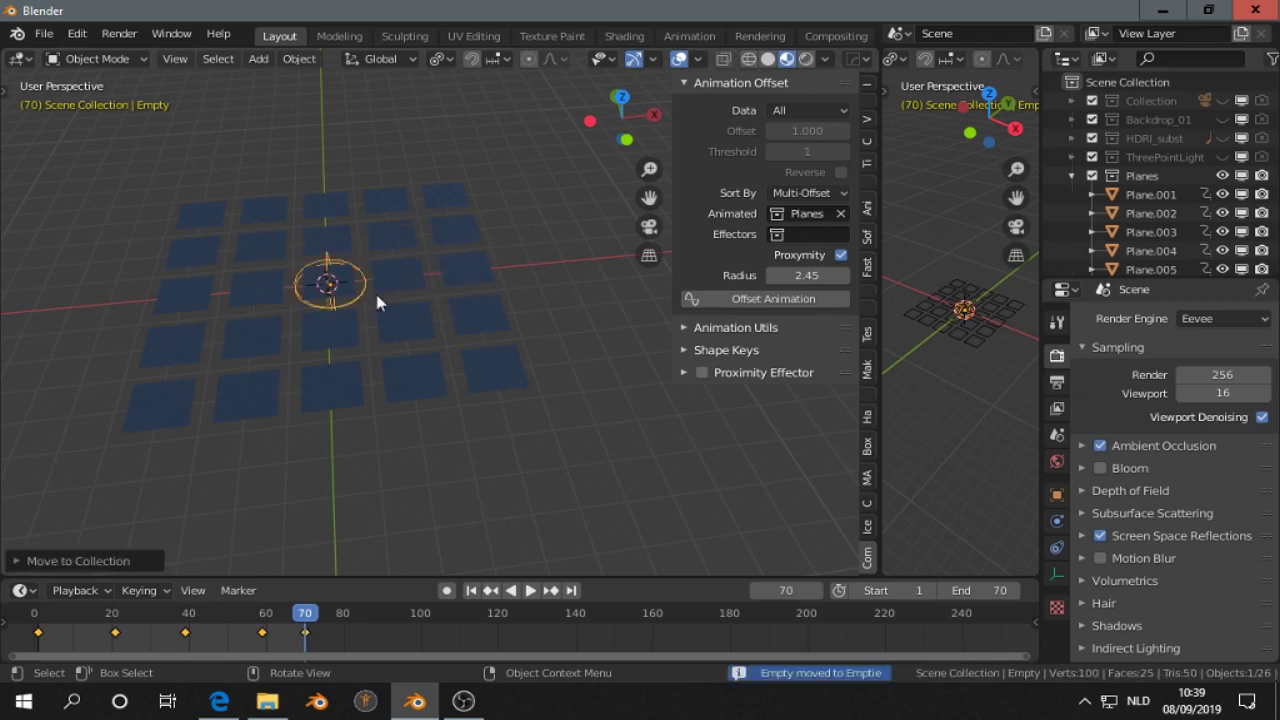
click(825, 234)
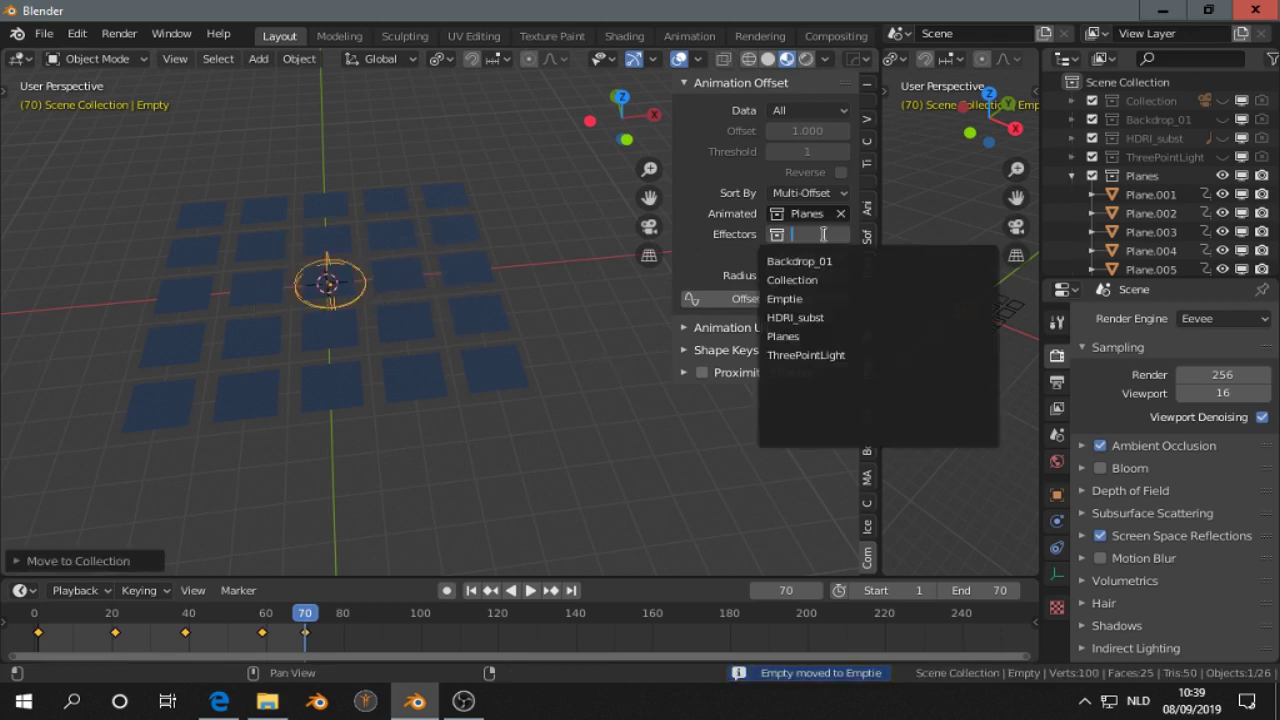
click(790, 298)
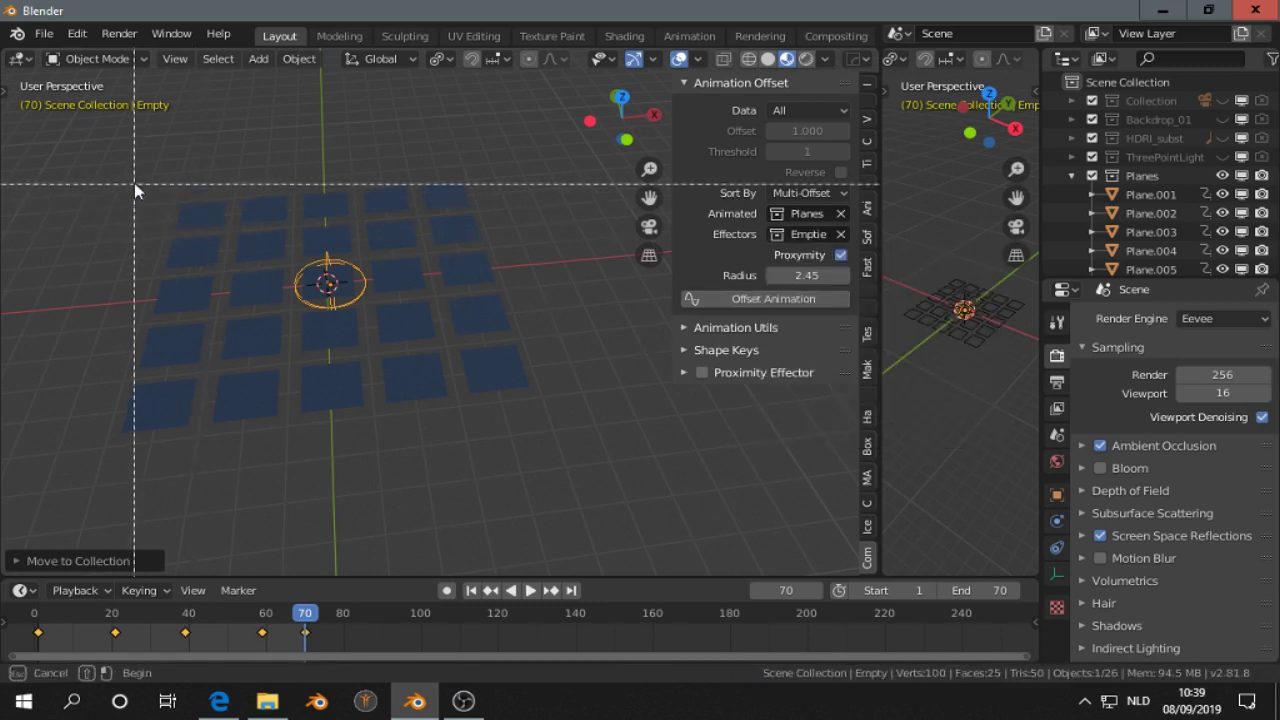
drag(134, 188, 520, 468)
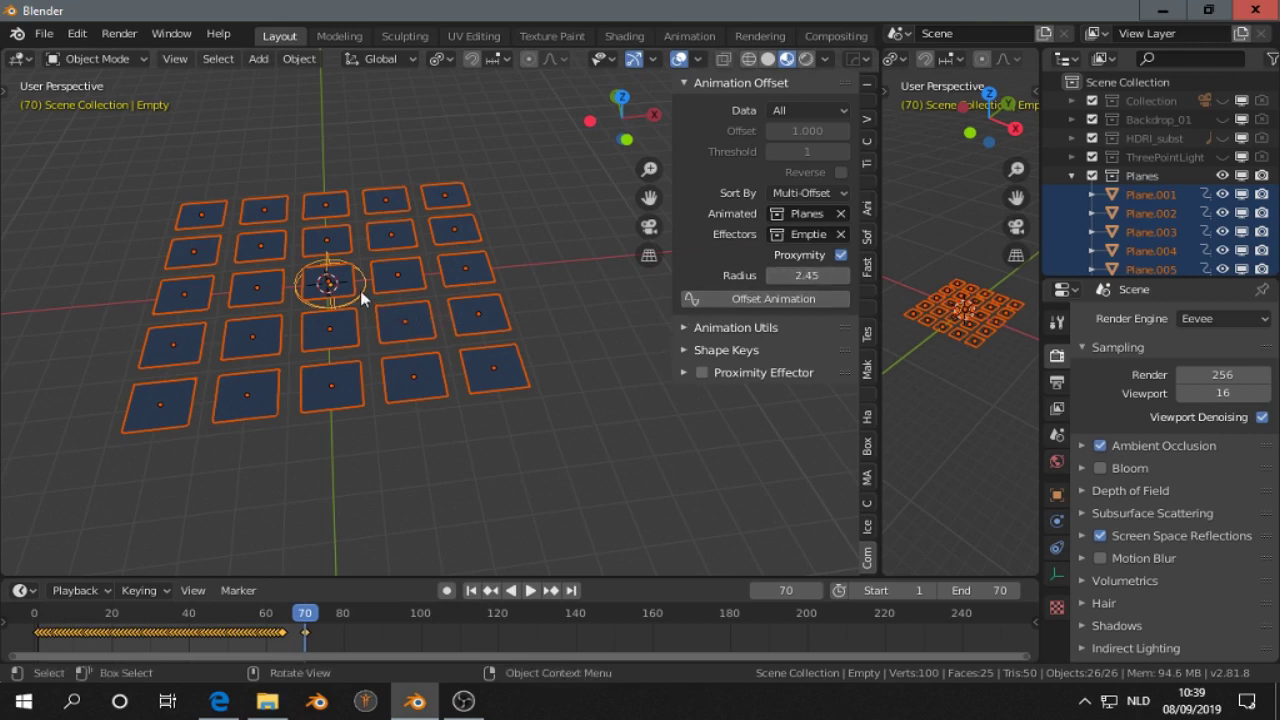
drag(806, 275, 780, 275)
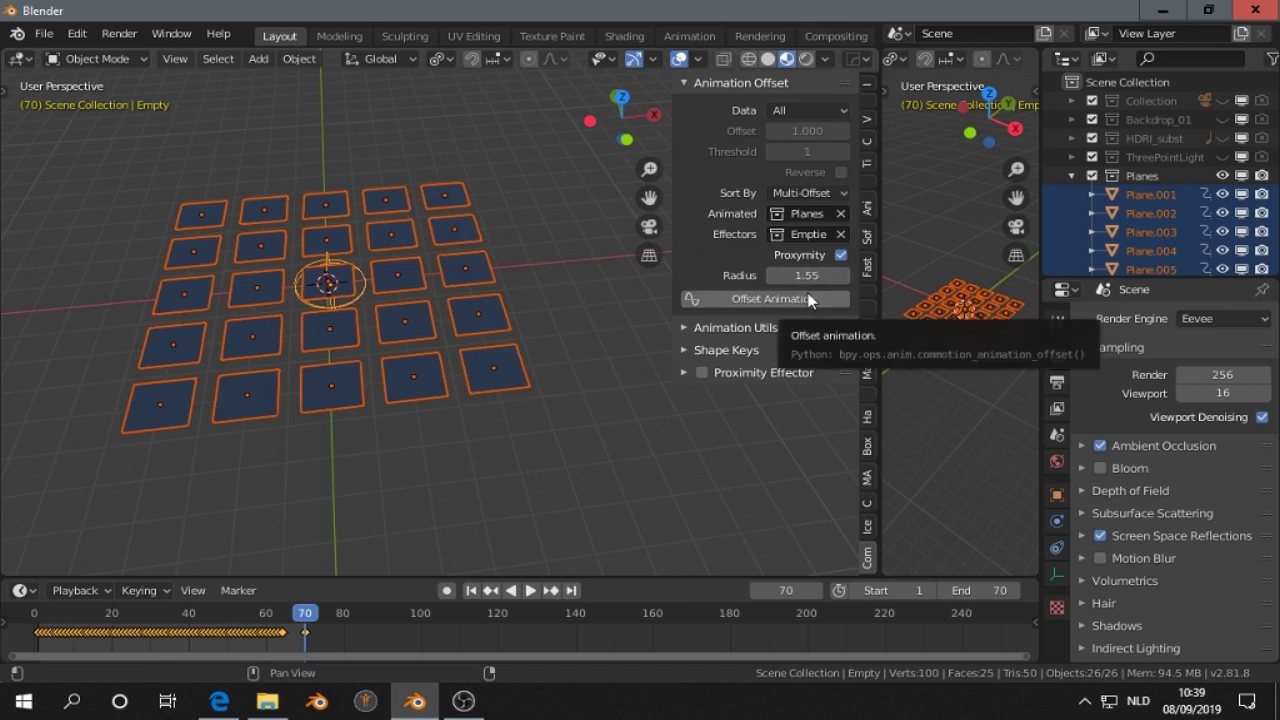
click(755, 301)
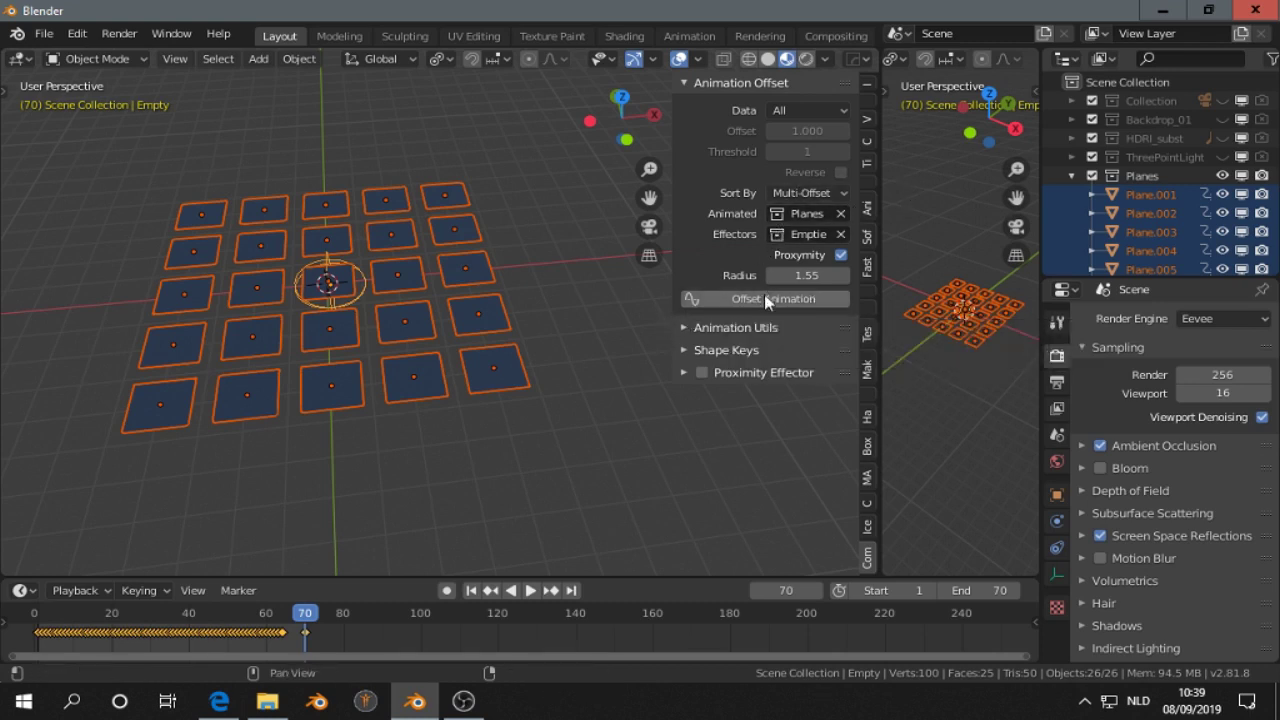
Step: From frame 1, bake the proximity offset into plane keyframes, set the end frame to 111, and play it
click(471, 590)
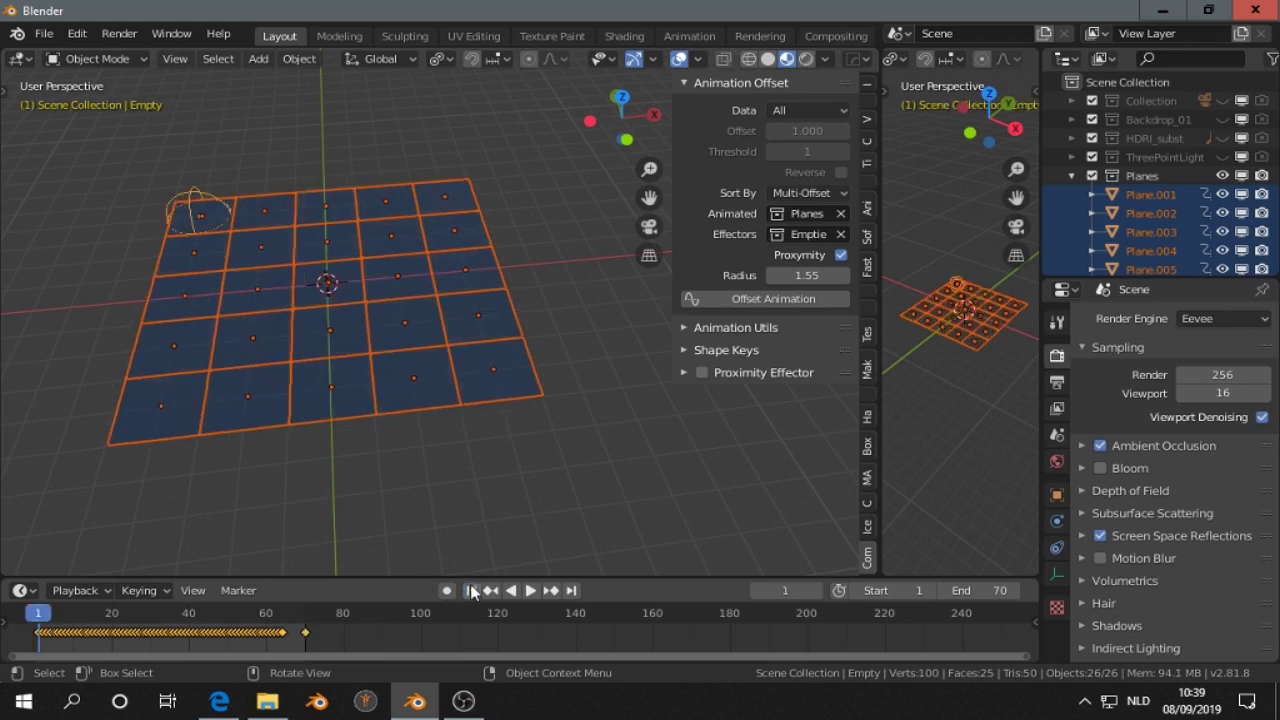
click(717, 299)
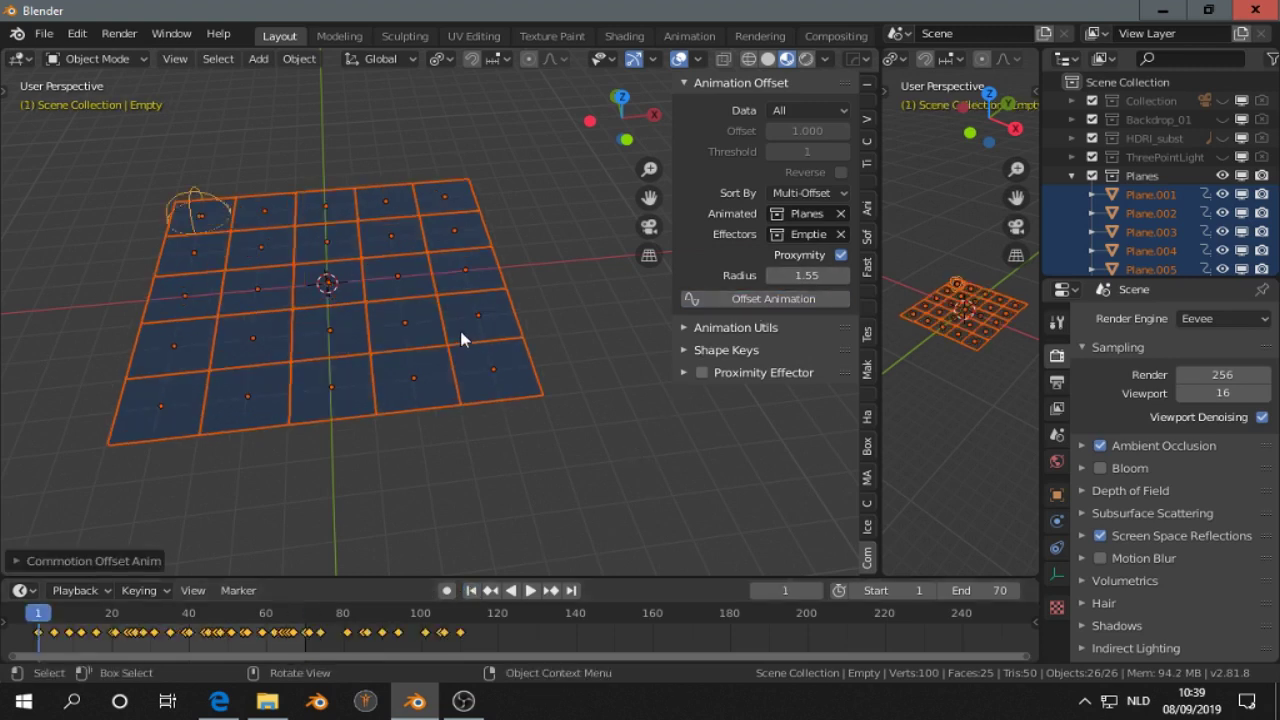
drag(985, 590, 1050, 590)
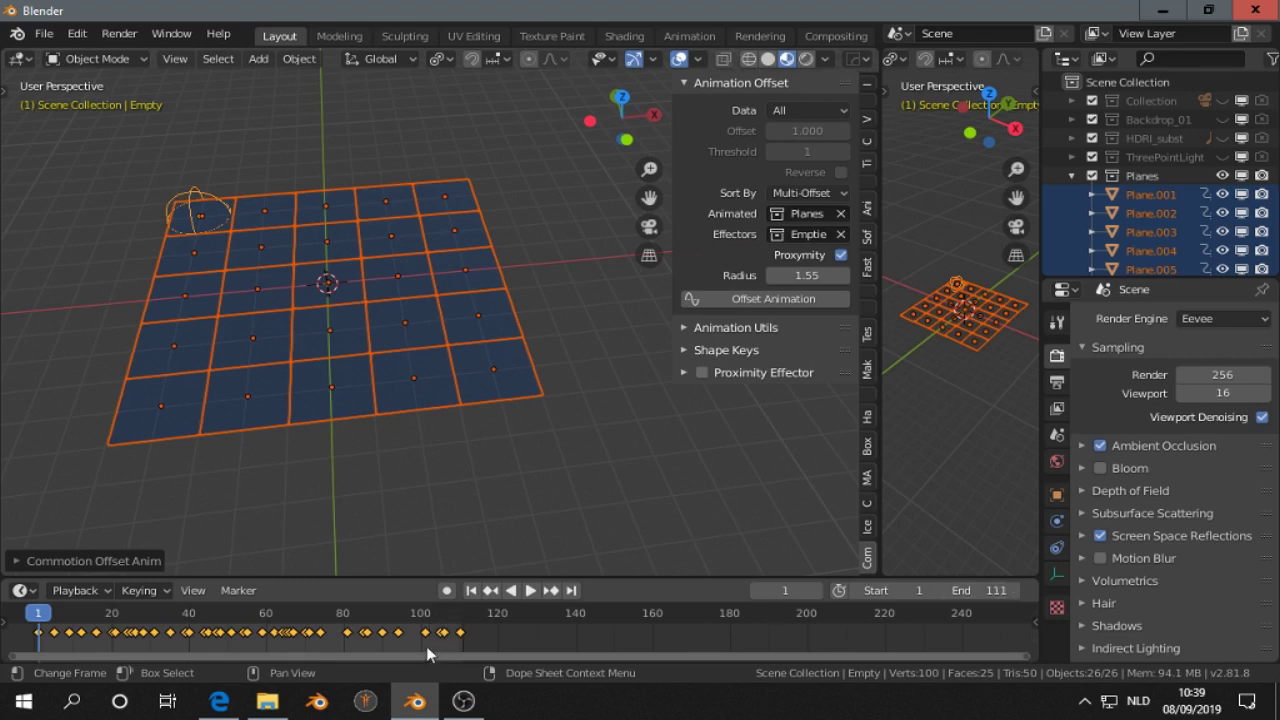
click(533, 591)
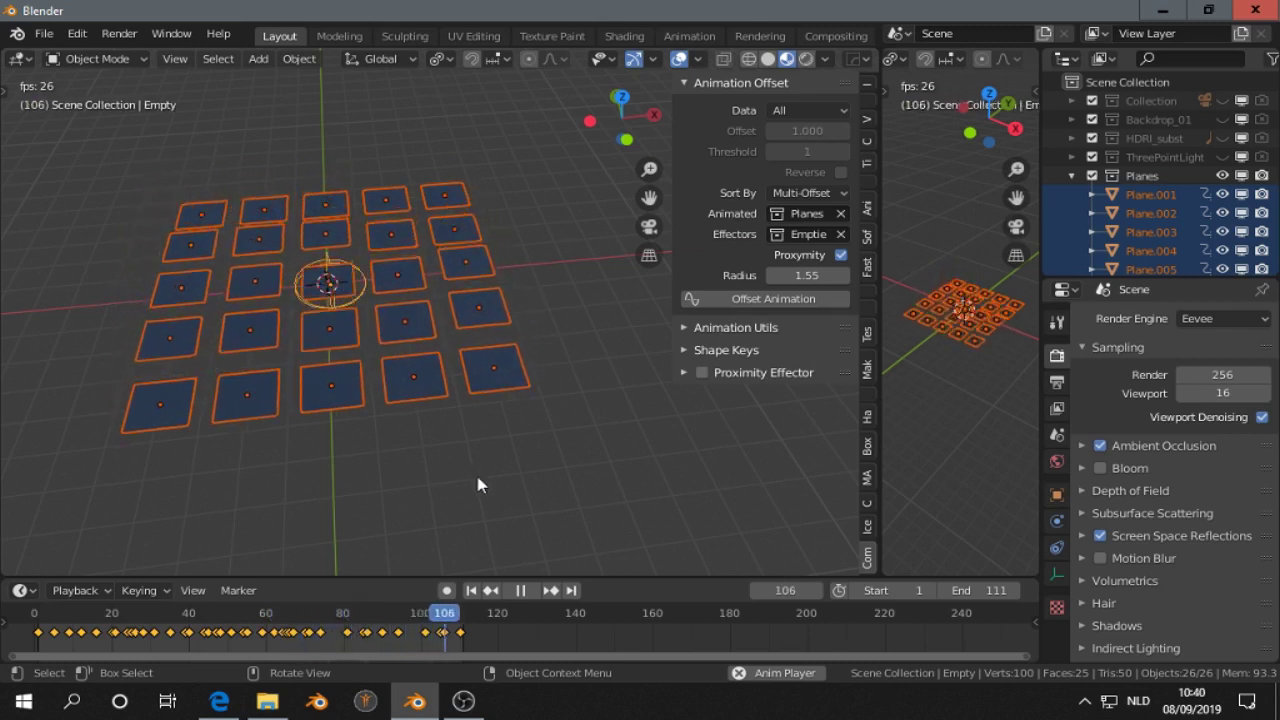
click(522, 591)
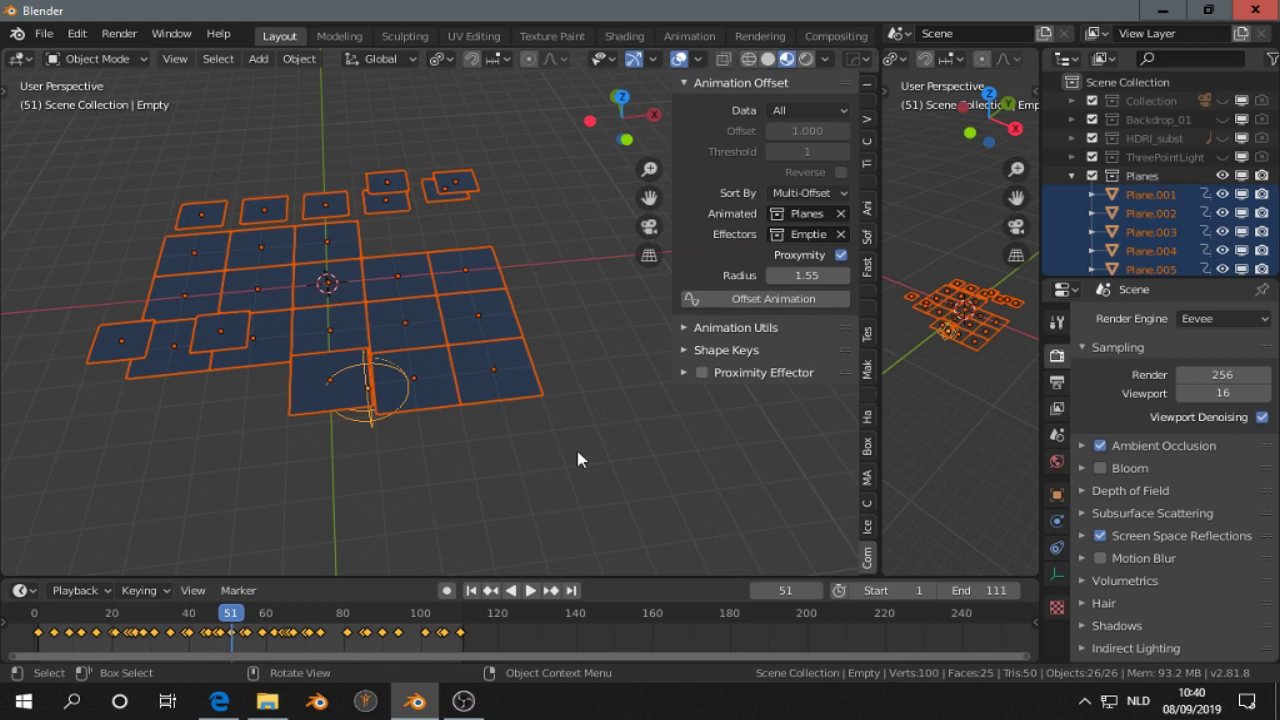
click(685, 349)
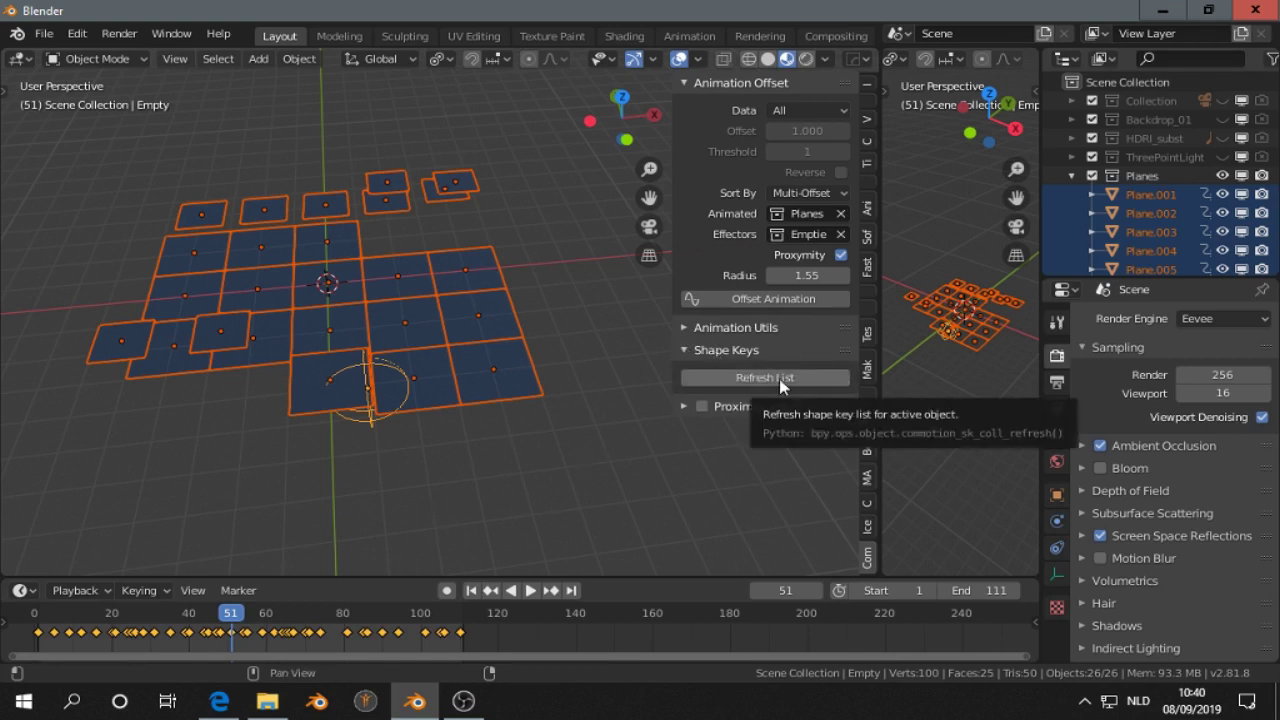
Step: Expand Shape Keys, switch to the single-Plane scene, and put the plane into Edit Mode
click(774, 298)
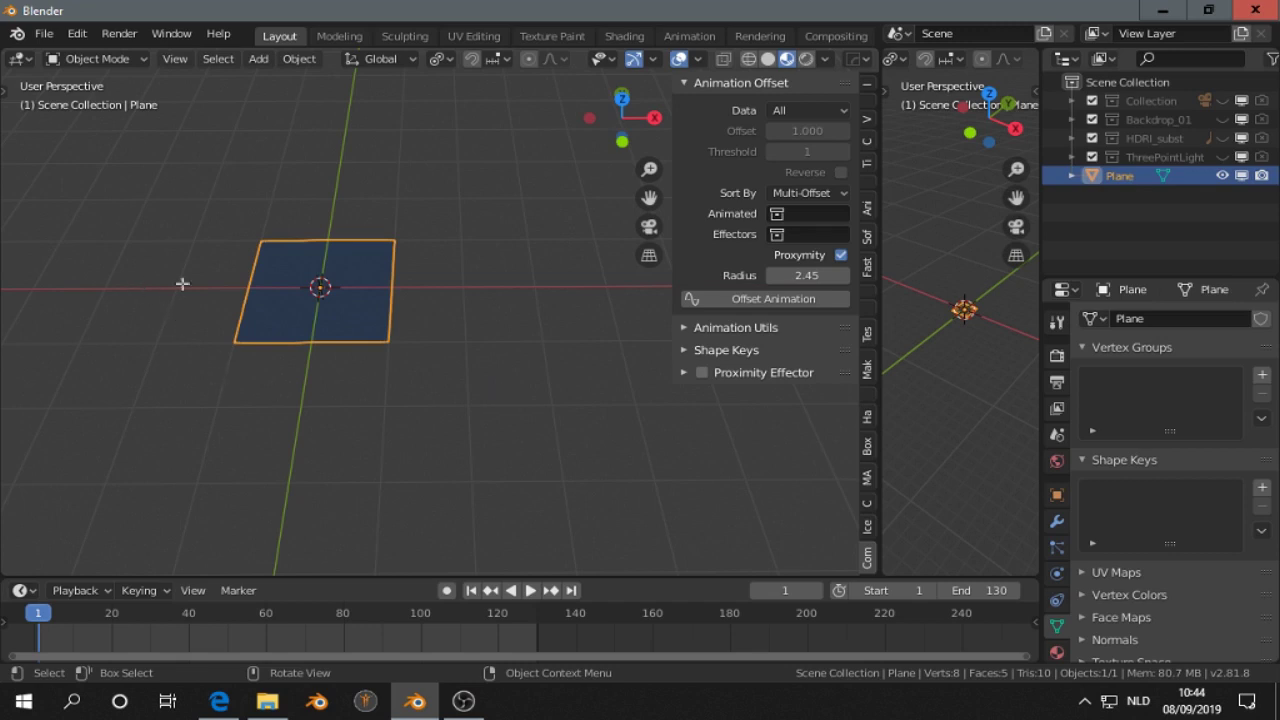
key(Tab)
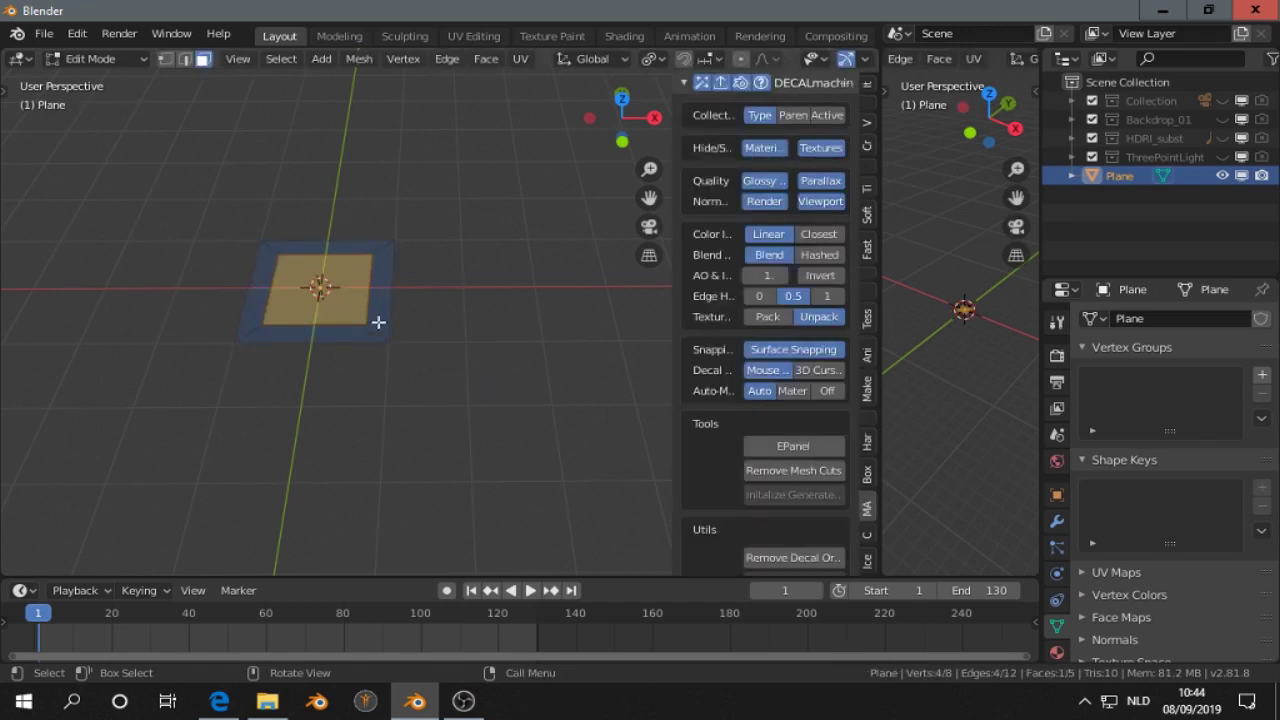
Step: Back in Object Mode, add Basis and Key 1 shape keys to the plane
key(Tab)
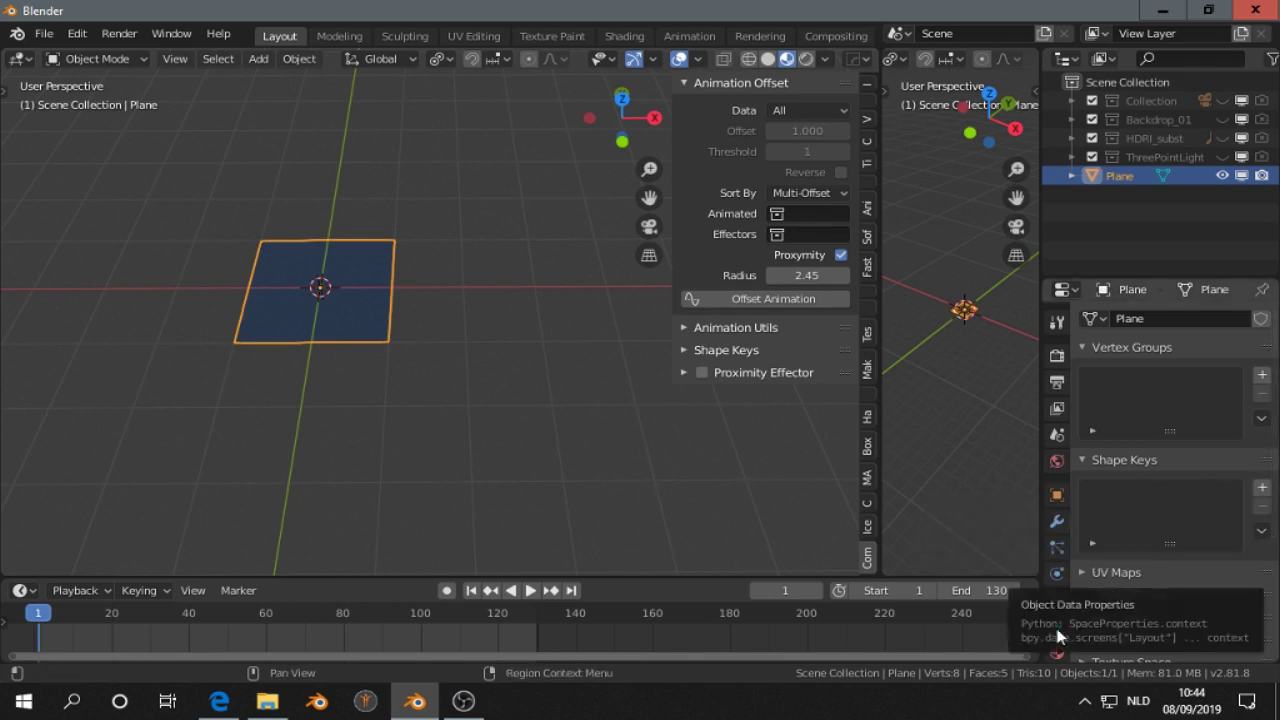
click(1262, 490)
click(1262, 490)
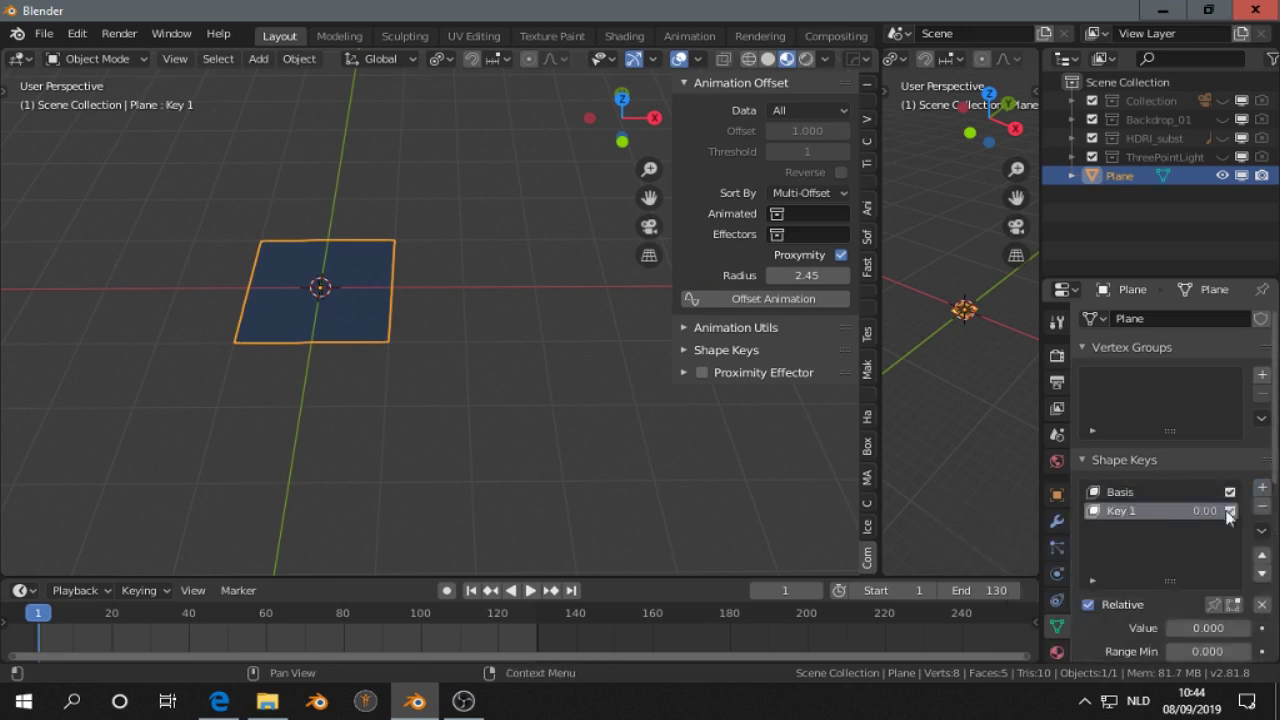
Step: For Key 1, extrude the plane's face straight up in Z and scale the top to taper it
key(Tab)
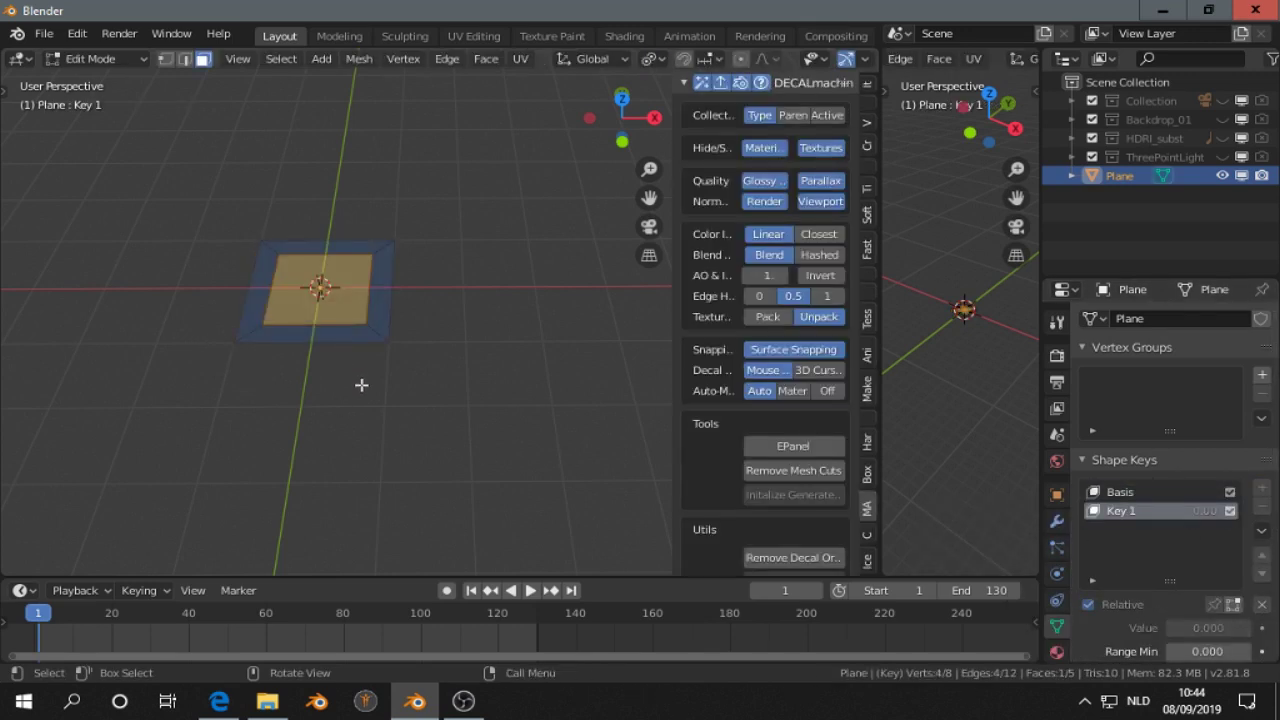
middle_drag(361, 384, 366, 366)
click(322, 261)
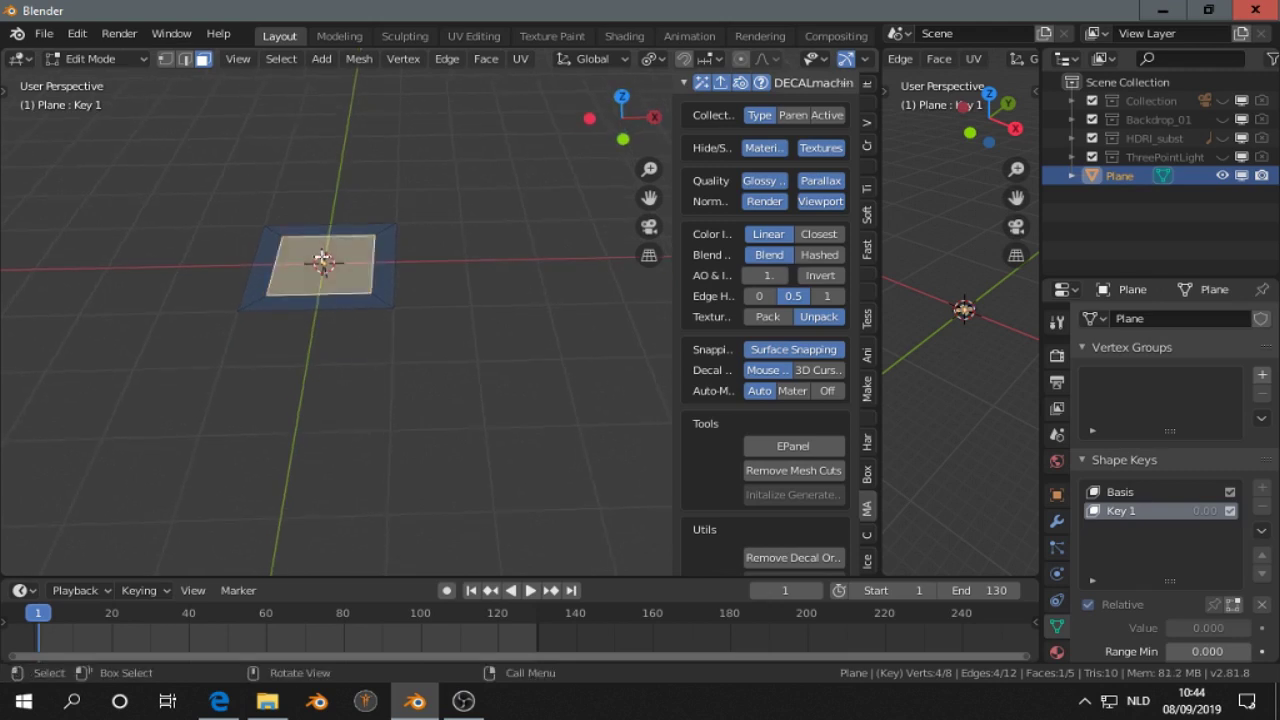
key(e)
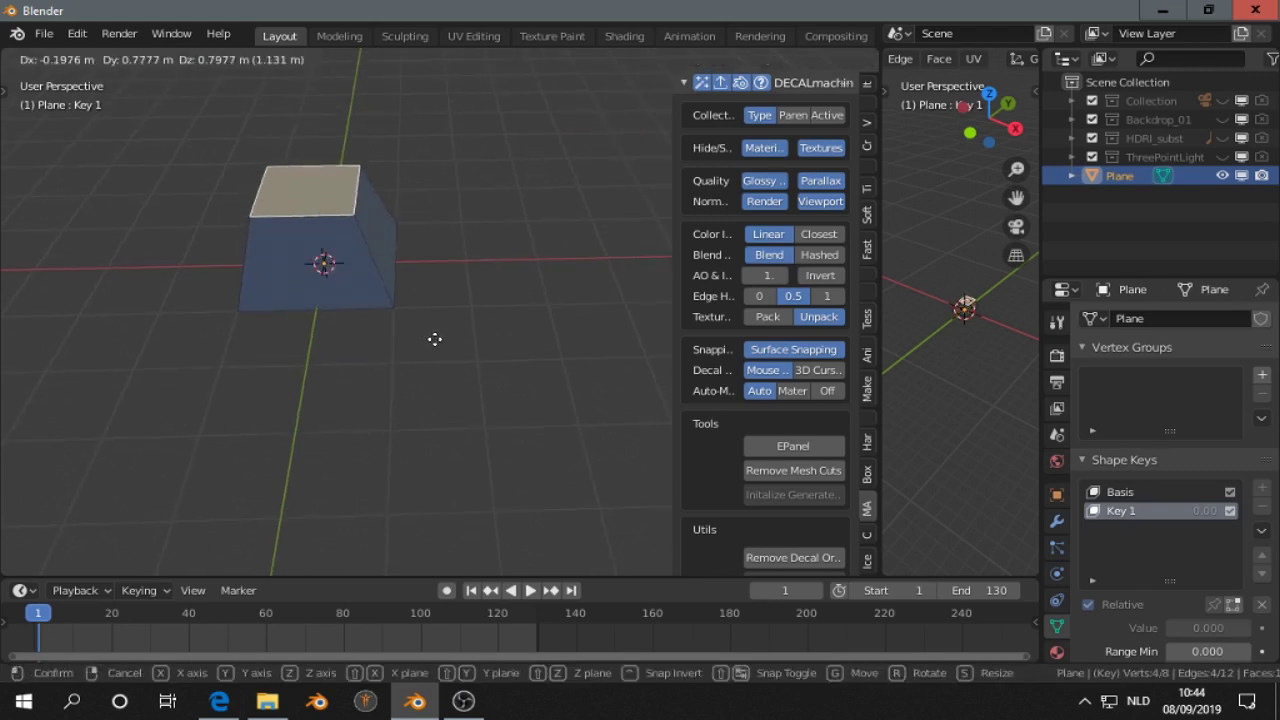
key(z)
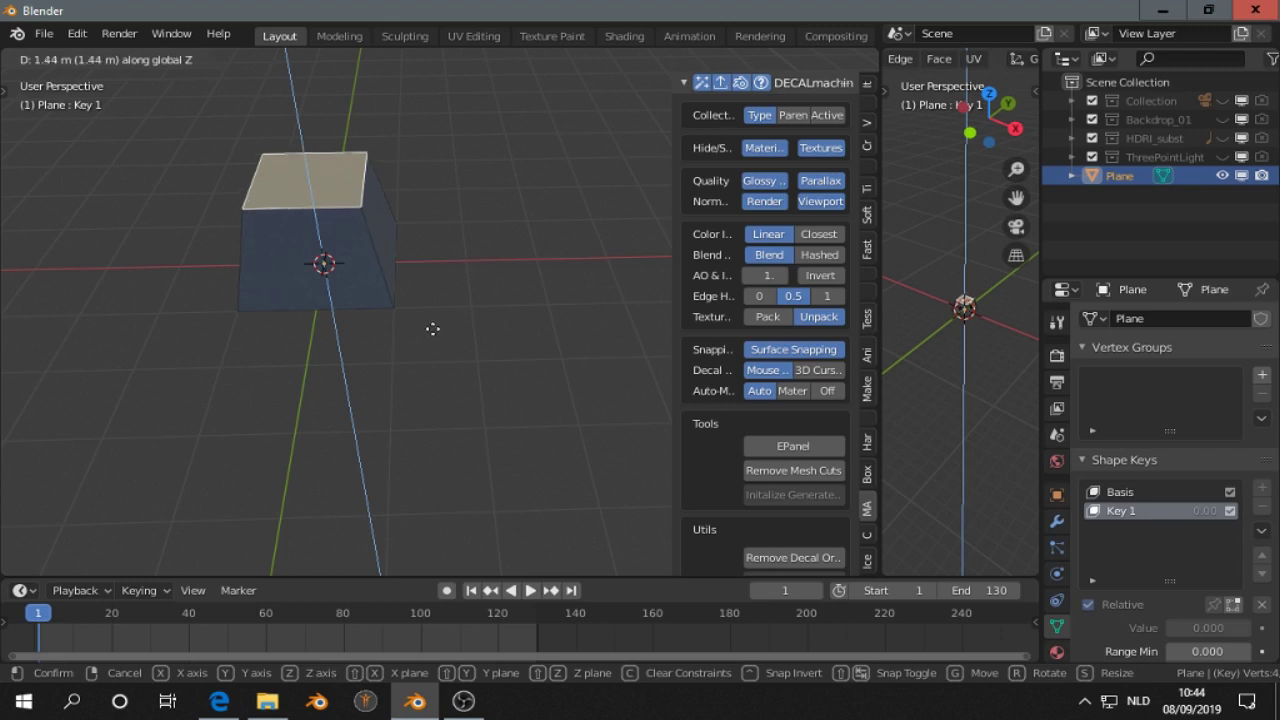
click(434, 340)
key(s)
click(370, 309)
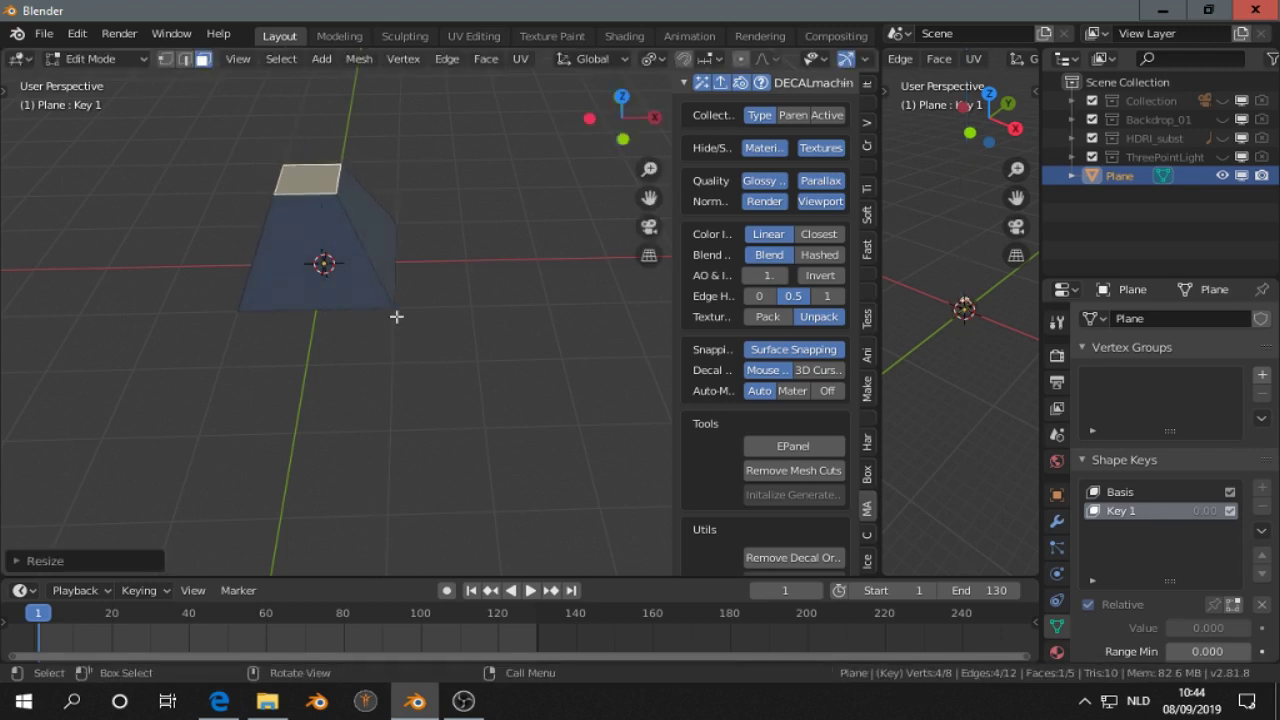
key(Tab)
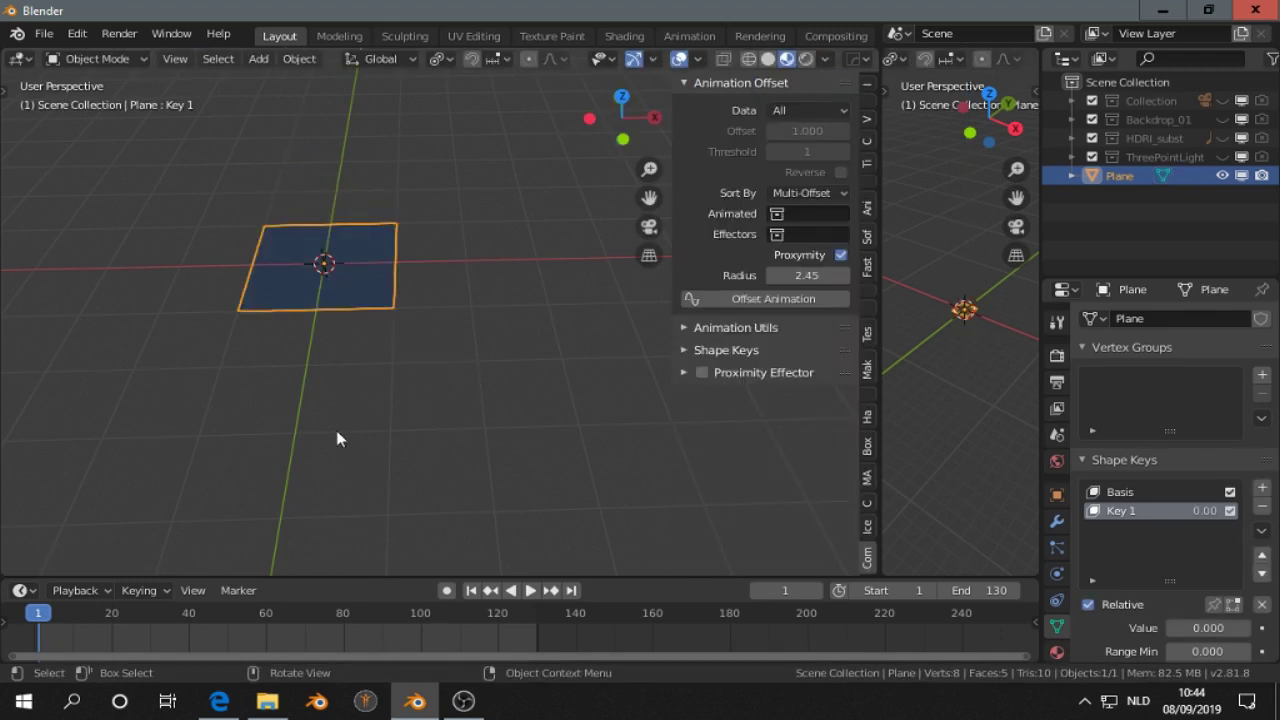
shift+middle_drag(337, 437, 340, 449)
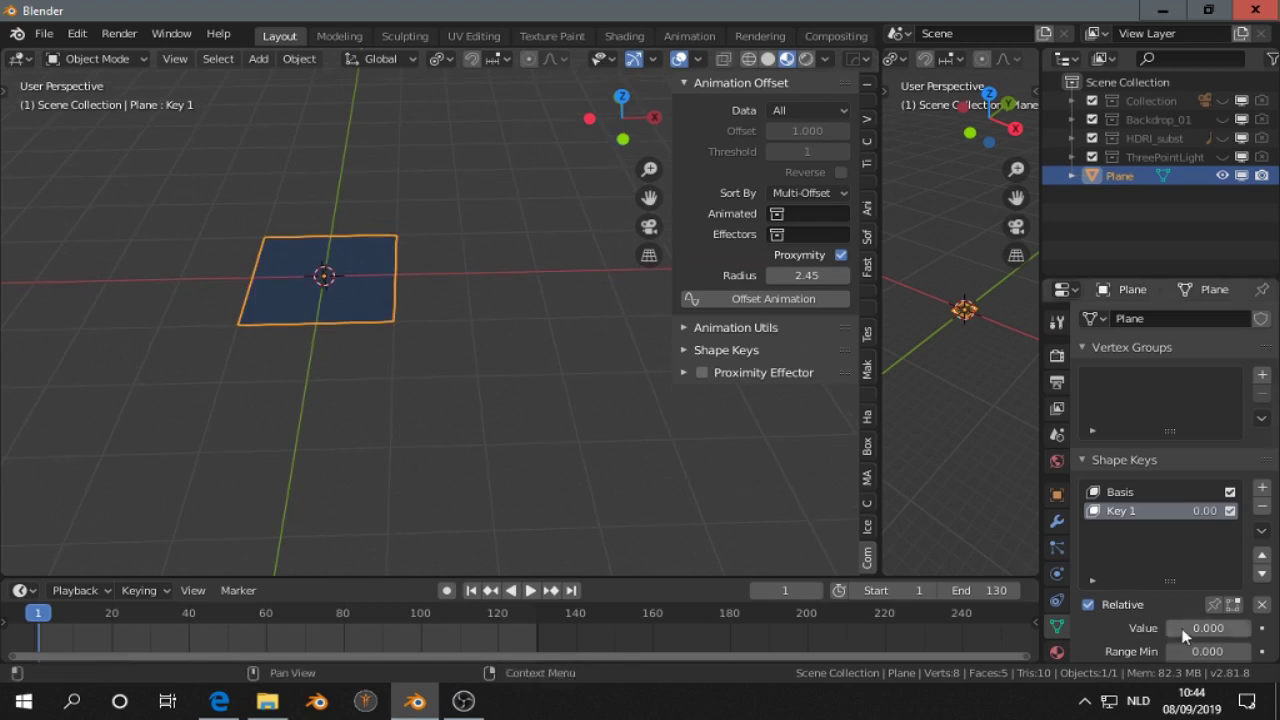
Step: Keyframe the Key 1 value at 0 on frame 1 and 1.0 on frame 20
mouse_move(1183, 628)
mouse_down()
mouse_move(1246, 628)
mouse_move(1168, 628)
mouse_up()
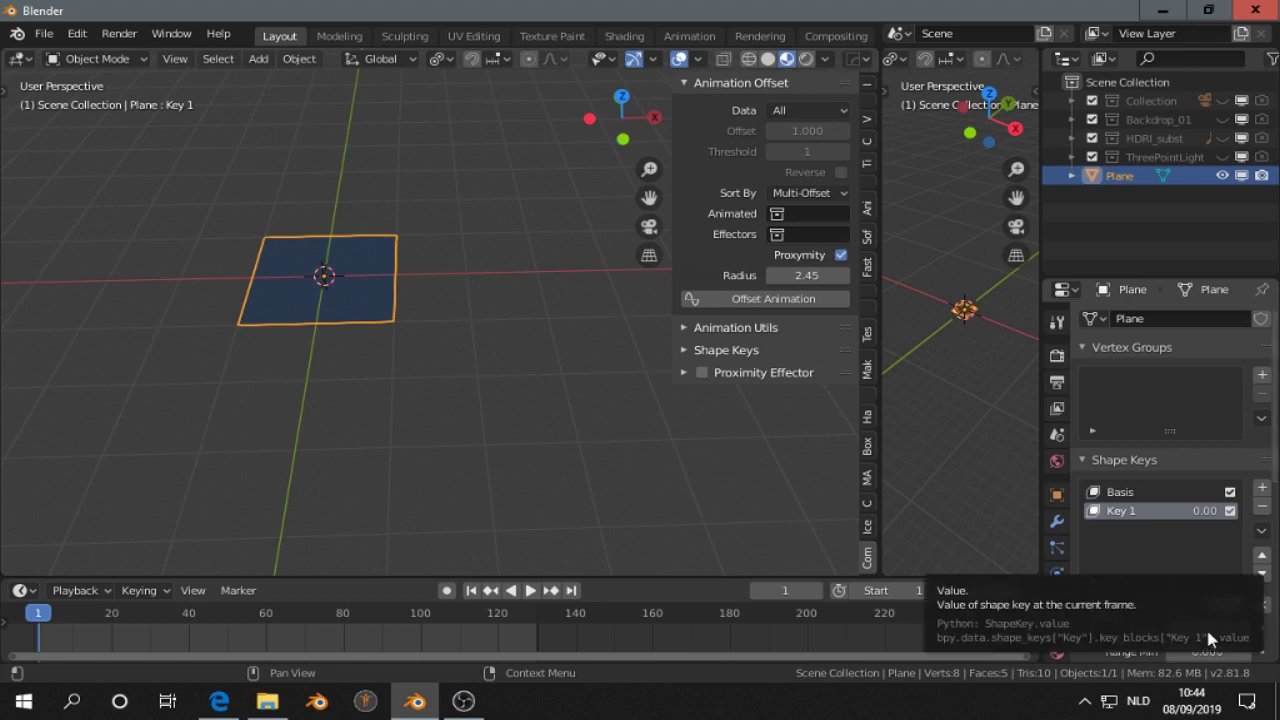
key(i)
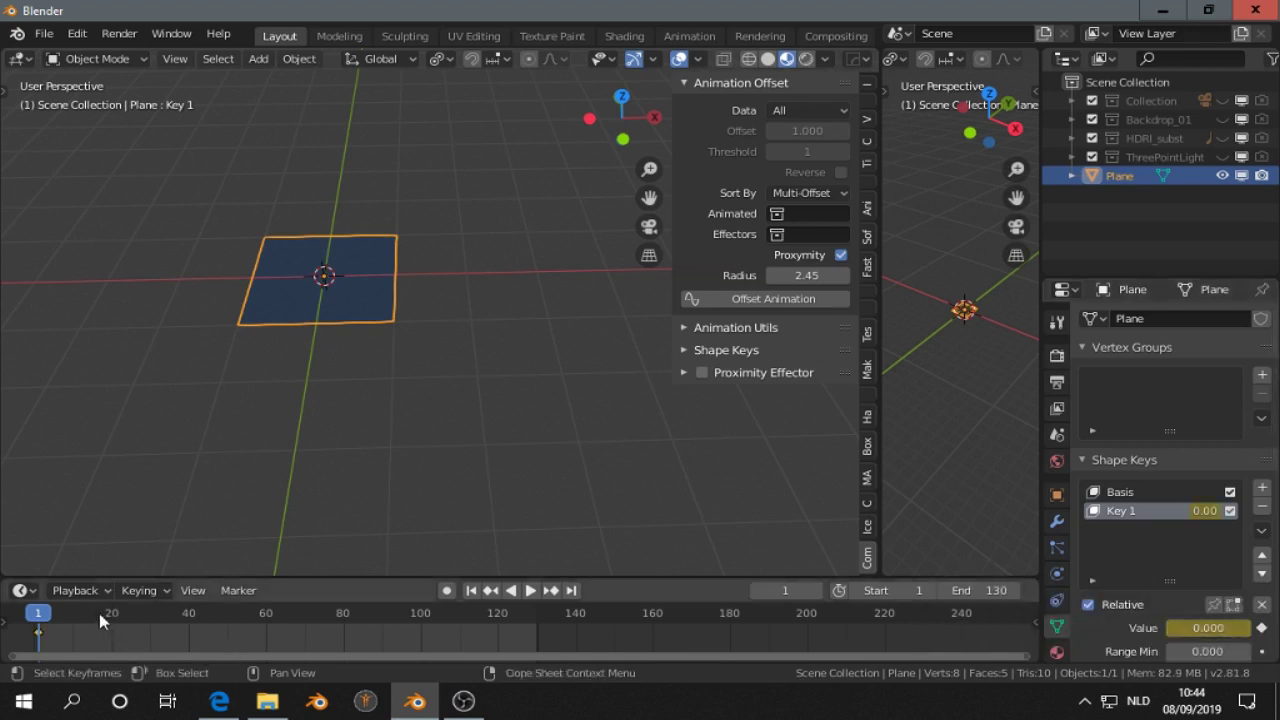
drag(99, 621, 113, 620)
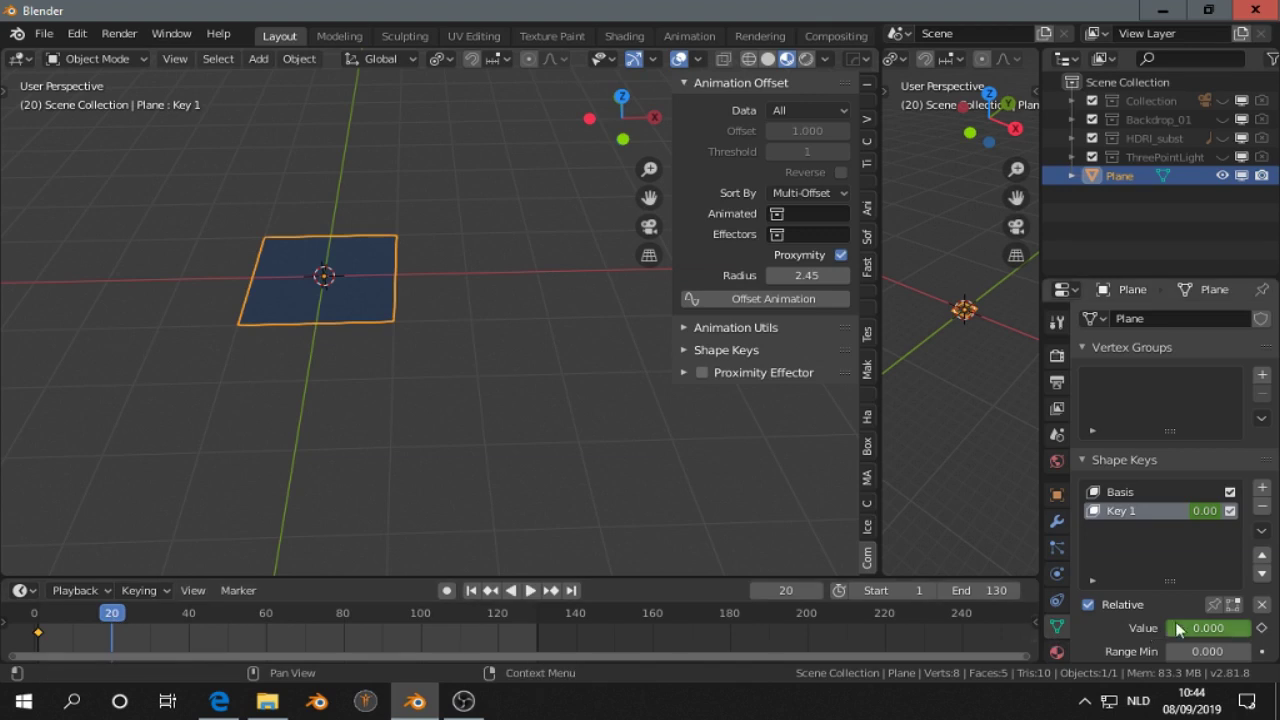
drag(1190, 628, 1238, 629)
key(i)
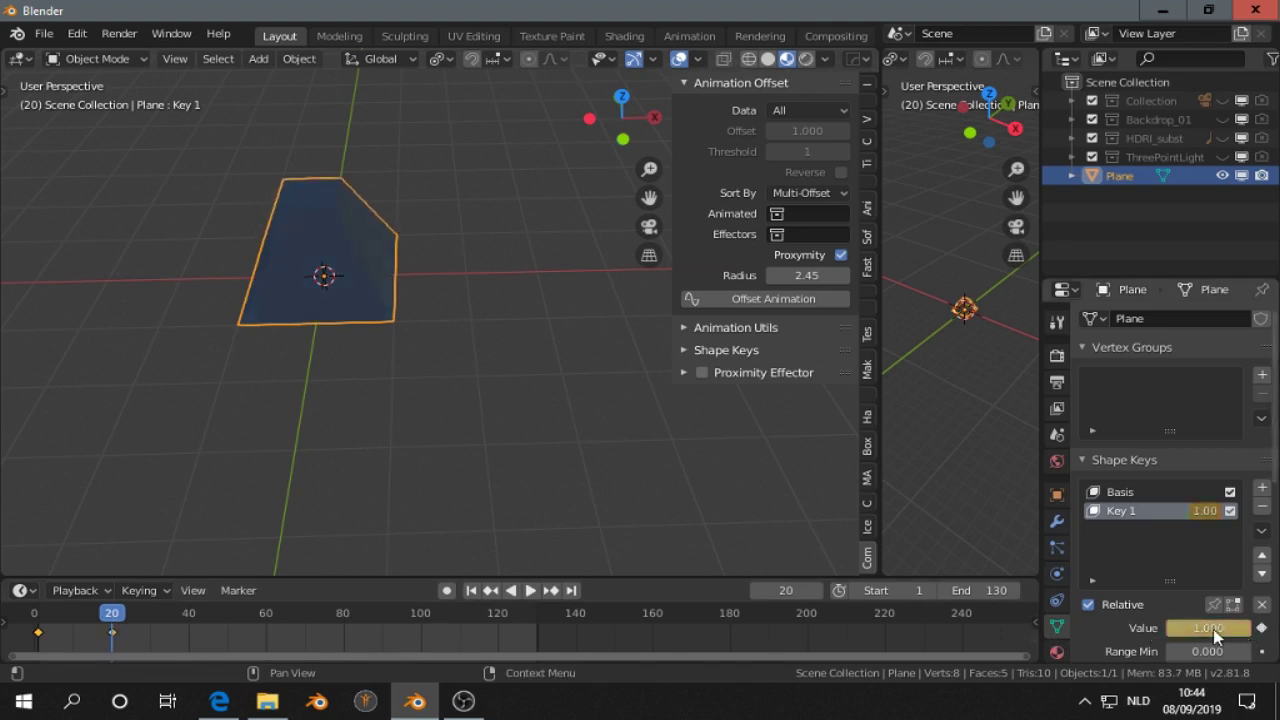
Step: Keyframe Key 1 back to 0 on frame 40, then return to frame 1
drag(184, 626, 188, 626)
drag(1235, 628, 1170, 628)
key(i)
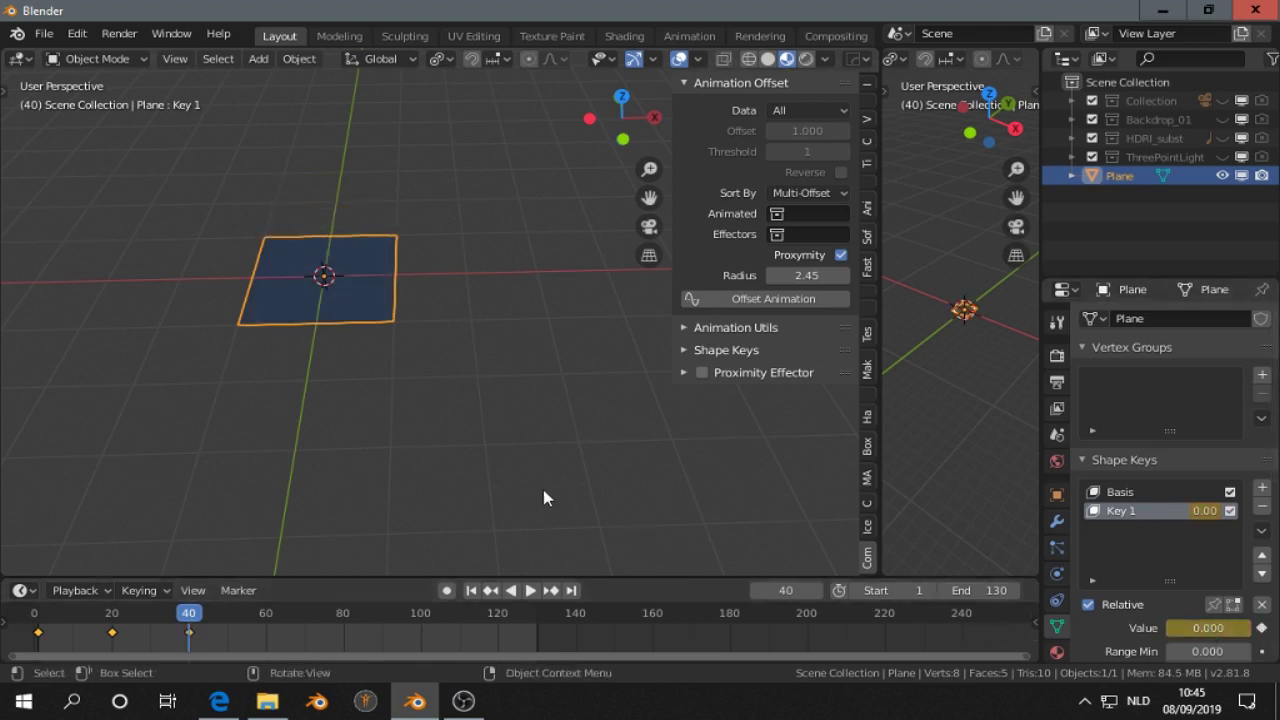
click(471, 590)
scroll(500, 389, down, 3)
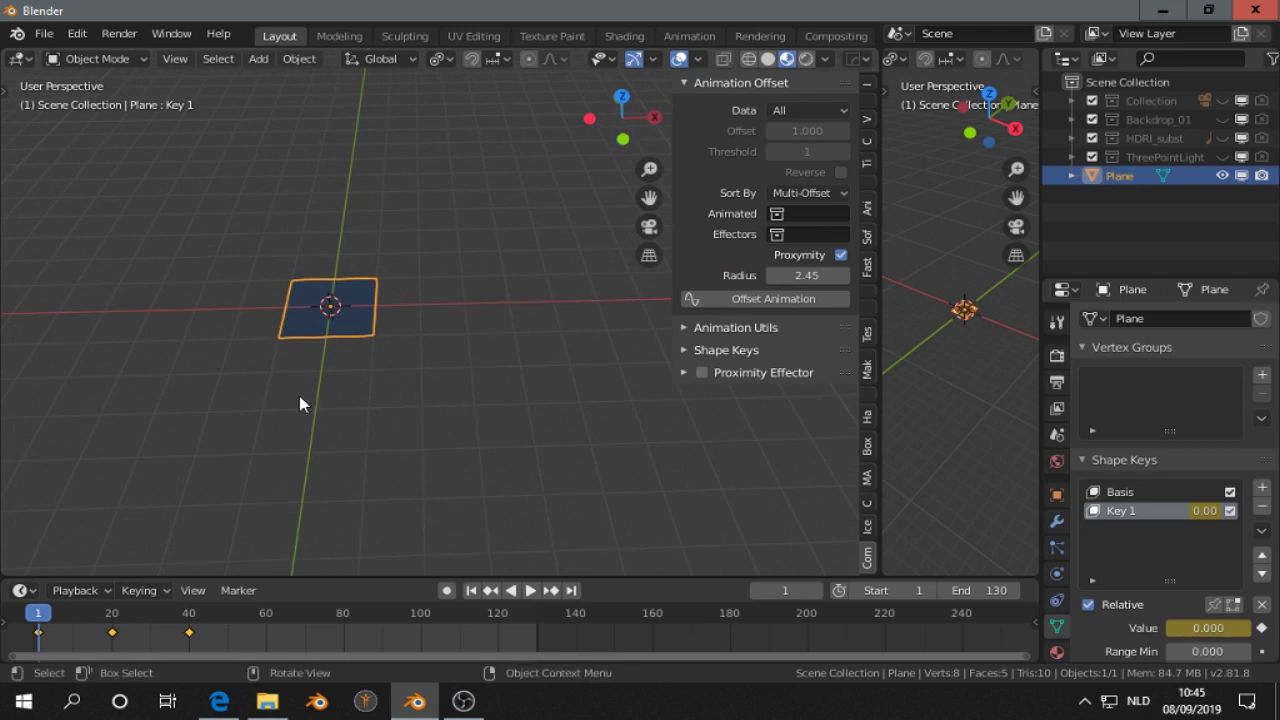
middle_drag(431, 339, 300, 364)
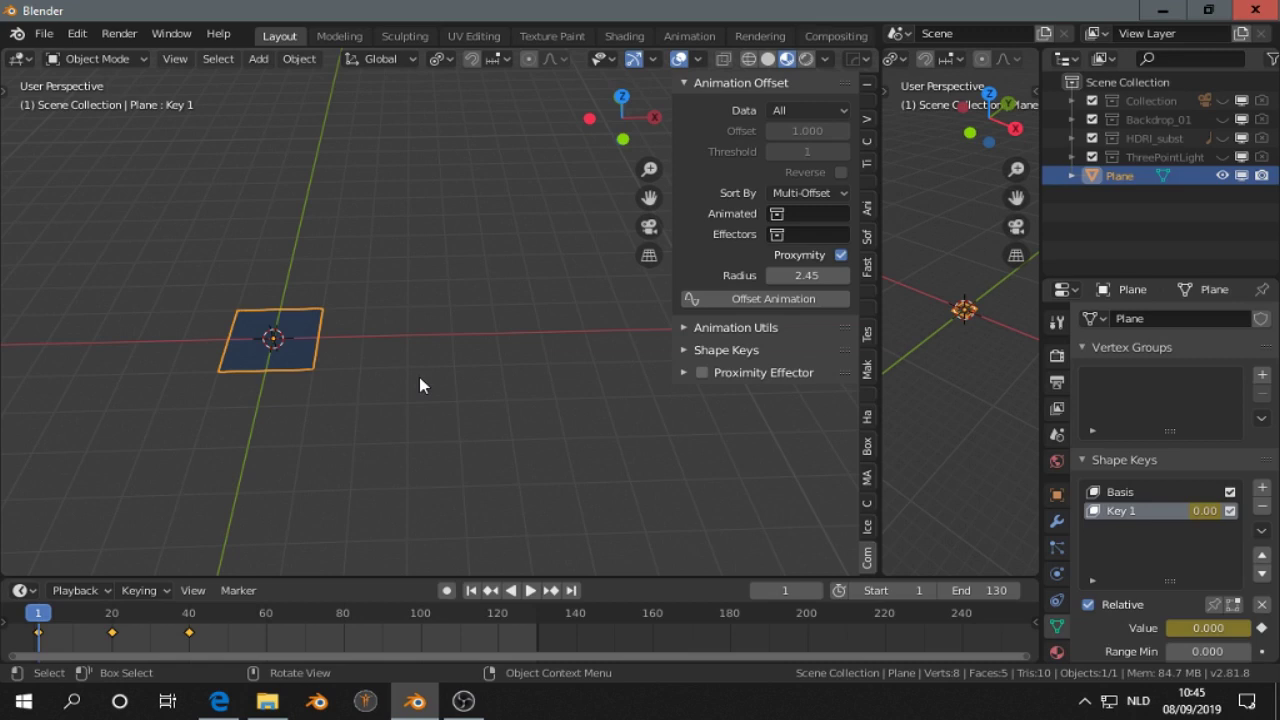
Step: Duplicate the plane 2 m along X and repeat to make a row of five
key(shift+d)
text(x)
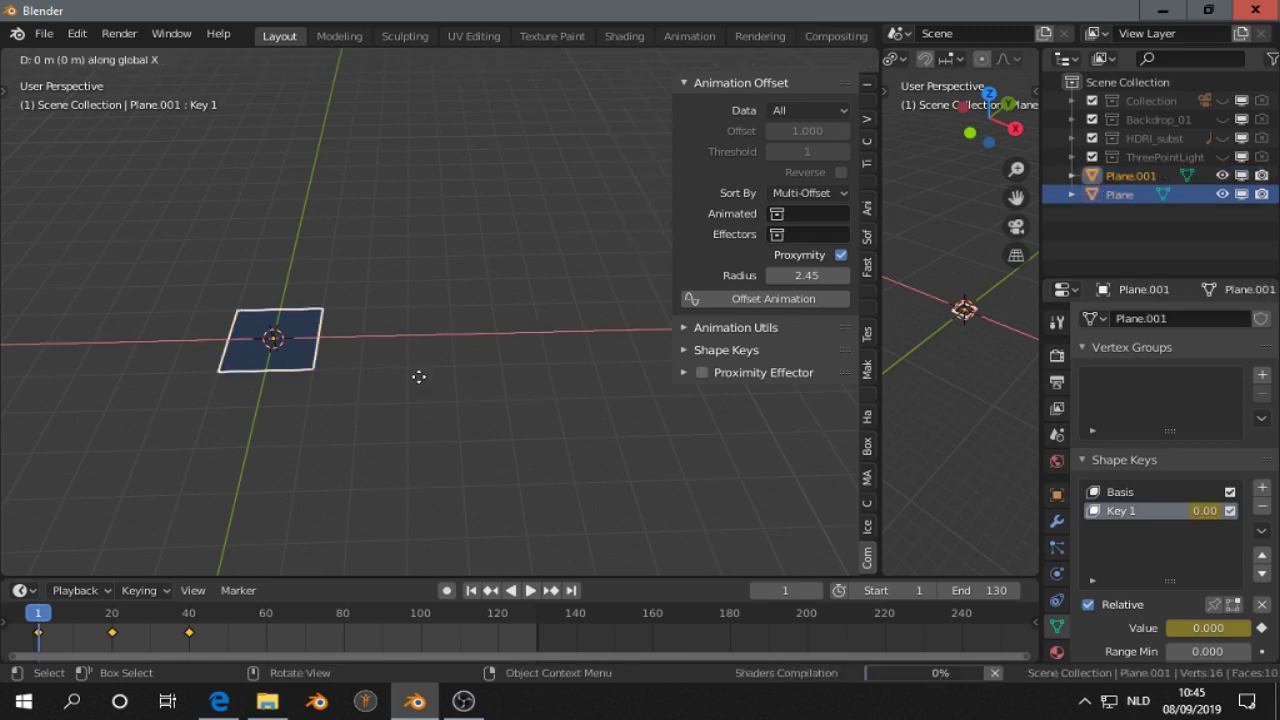
text(2)
key(Return)
key(shift+r)
key(shift+r)
key(shift+r)
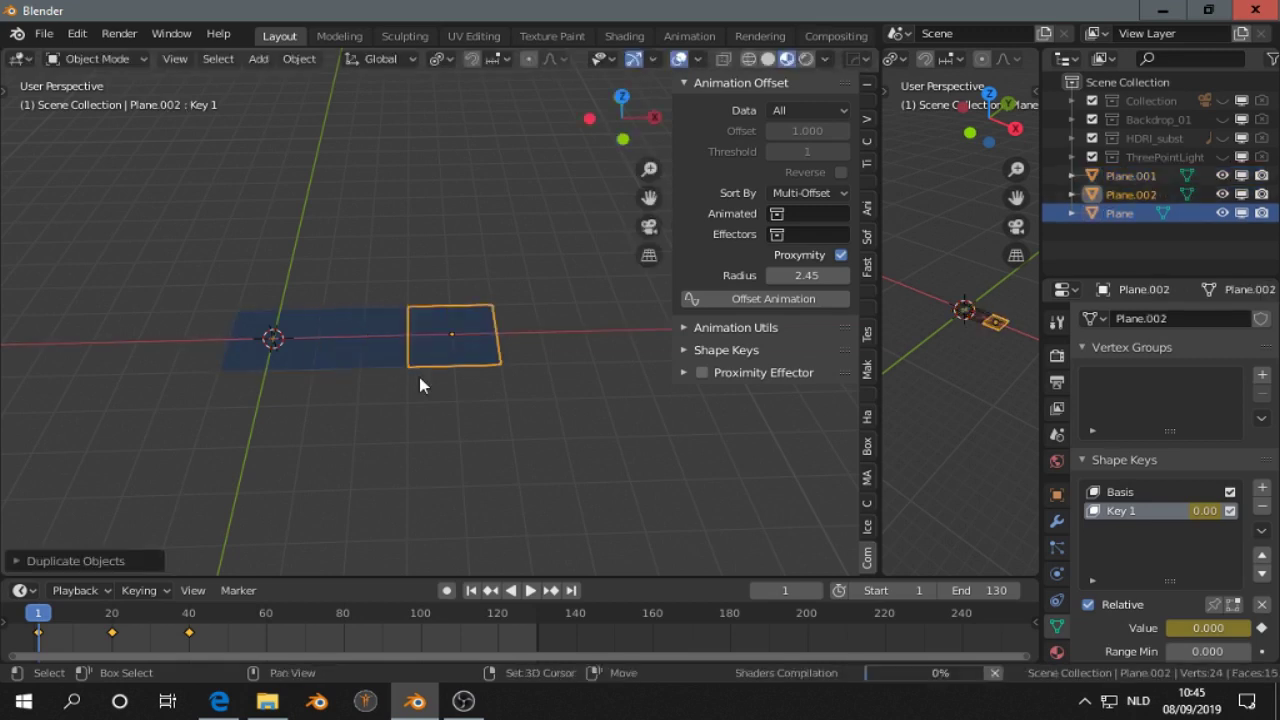
middle_drag(434, 390, 400, 418)
Step: Box-select the five-plane row, try duplicating it along Y, and undo the attempt
key(b)
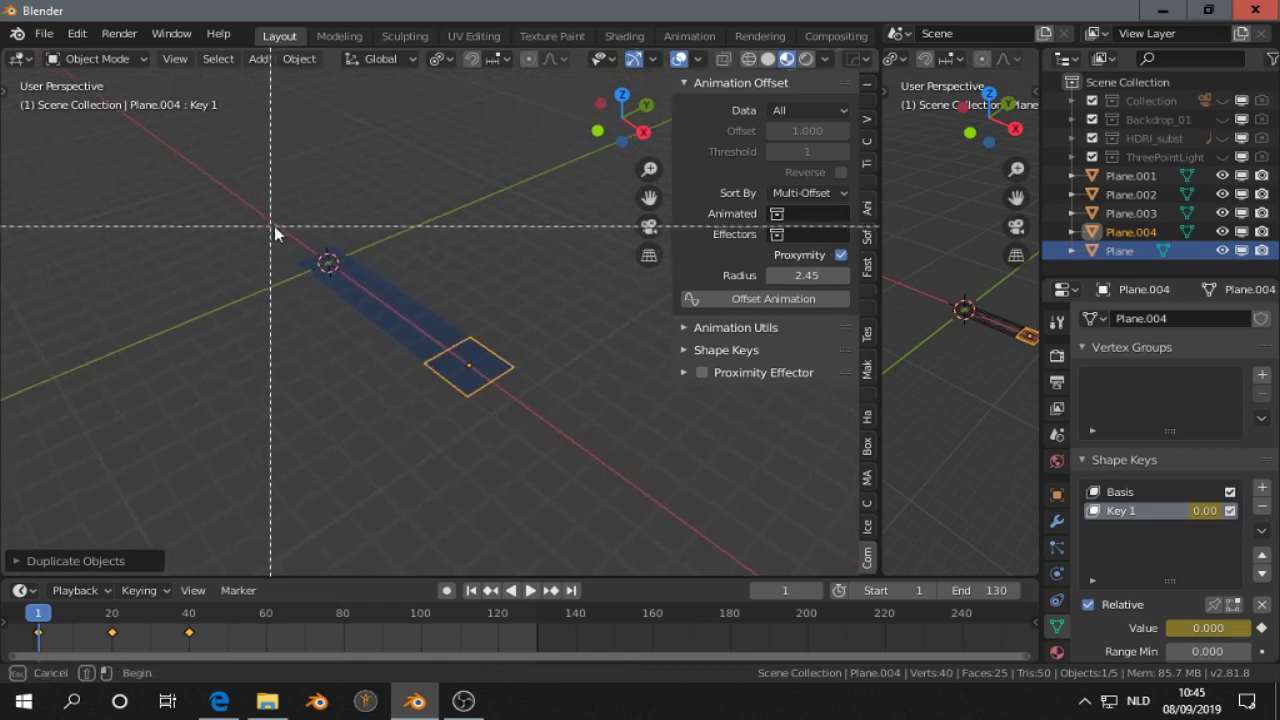
drag(276, 232, 560, 448)
middle_drag(560, 447, 490, 442)
key(shift+d)
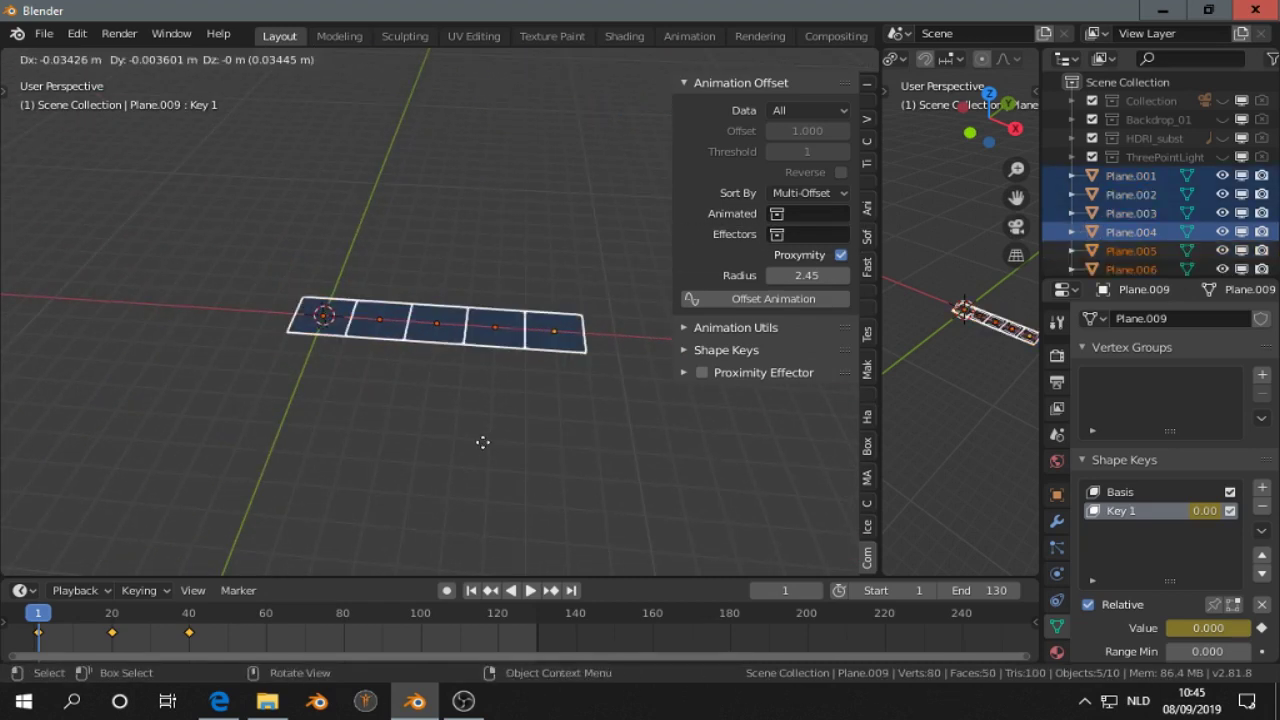
text(y2)
text(x)
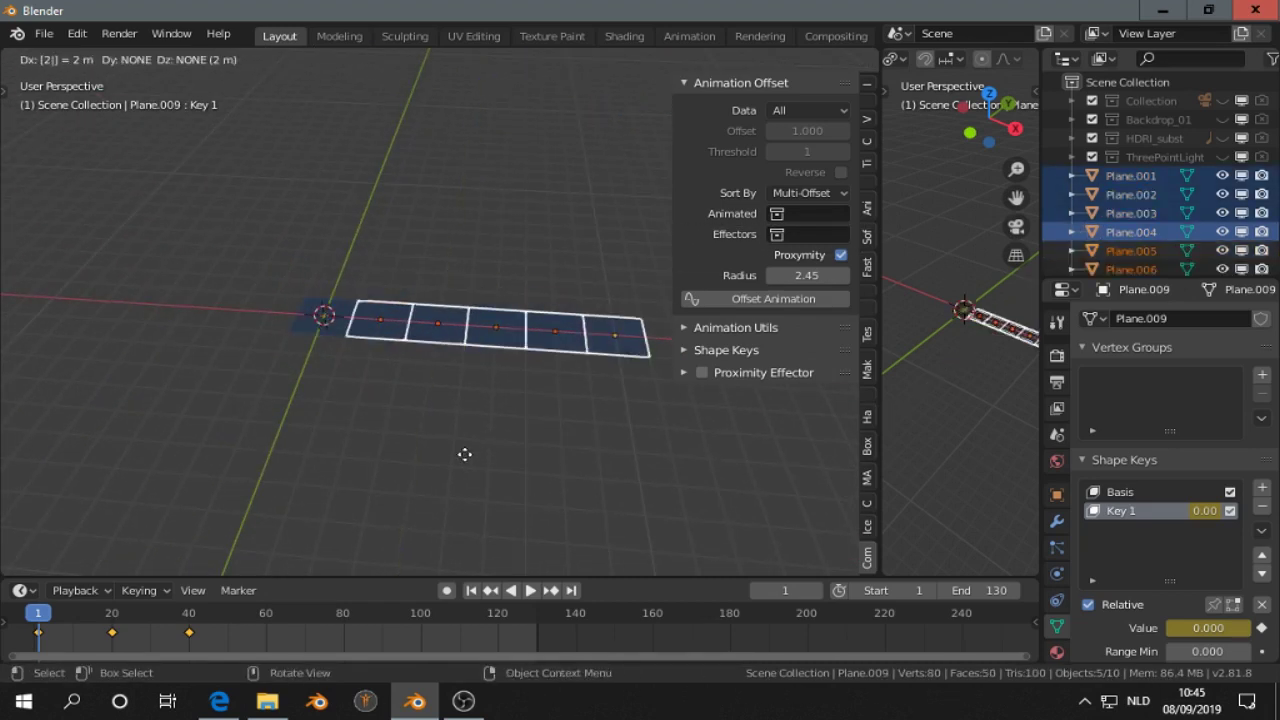
key(Return)
key(ctrl+z)
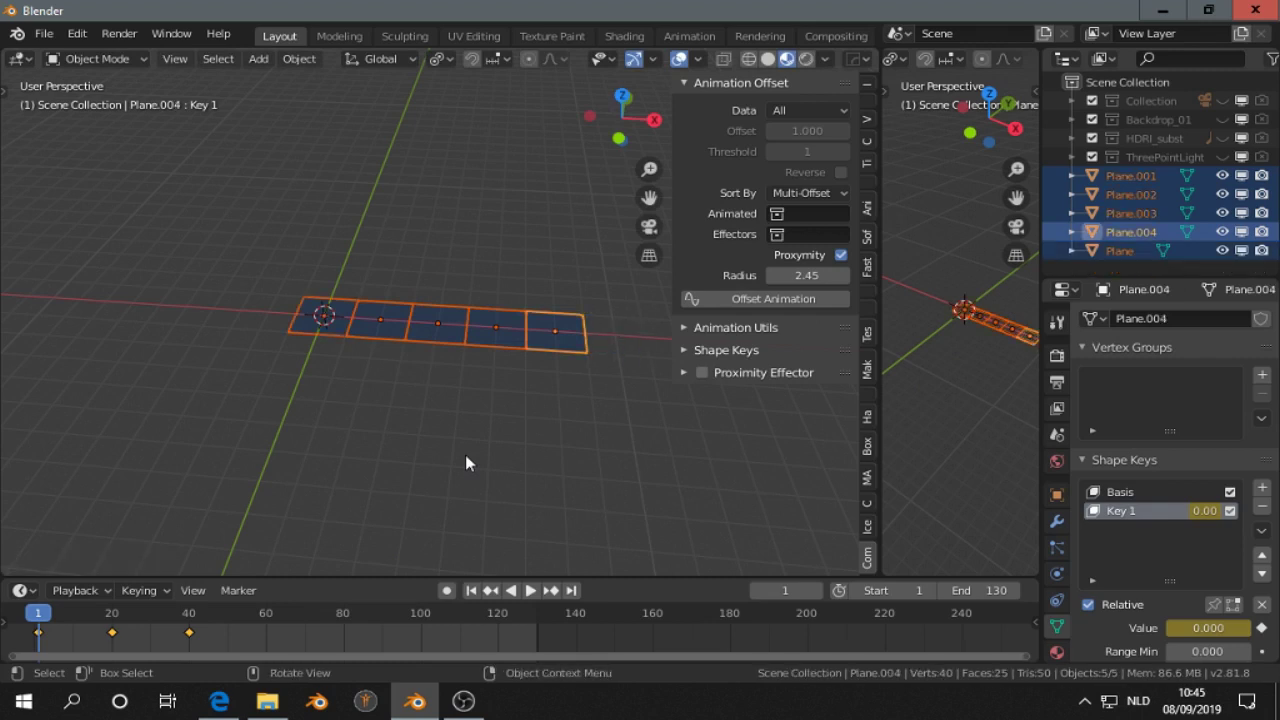
key(shift+s)
key(Escape)
key(g)
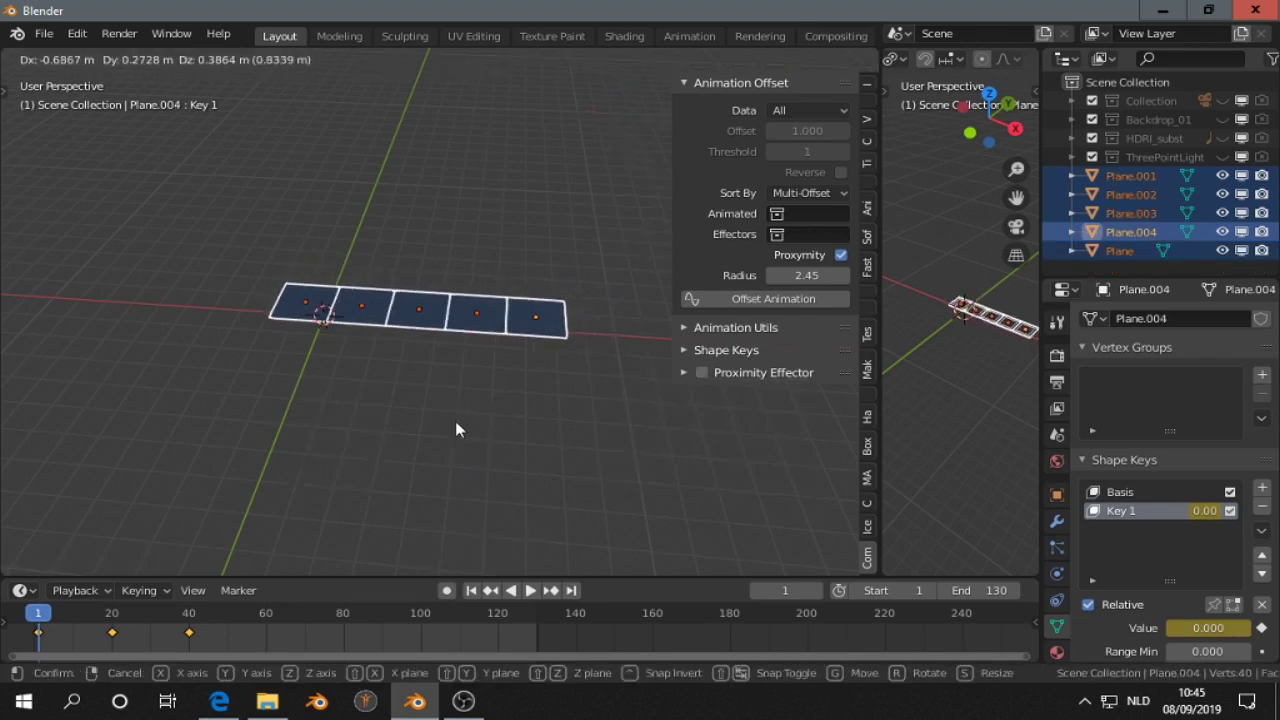
key(Escape)
Step: Copy the row 2 m along Y, repeat to fill the 5×5 grid, and box-select all 25 planes
key(shift+d)
key(Escape)
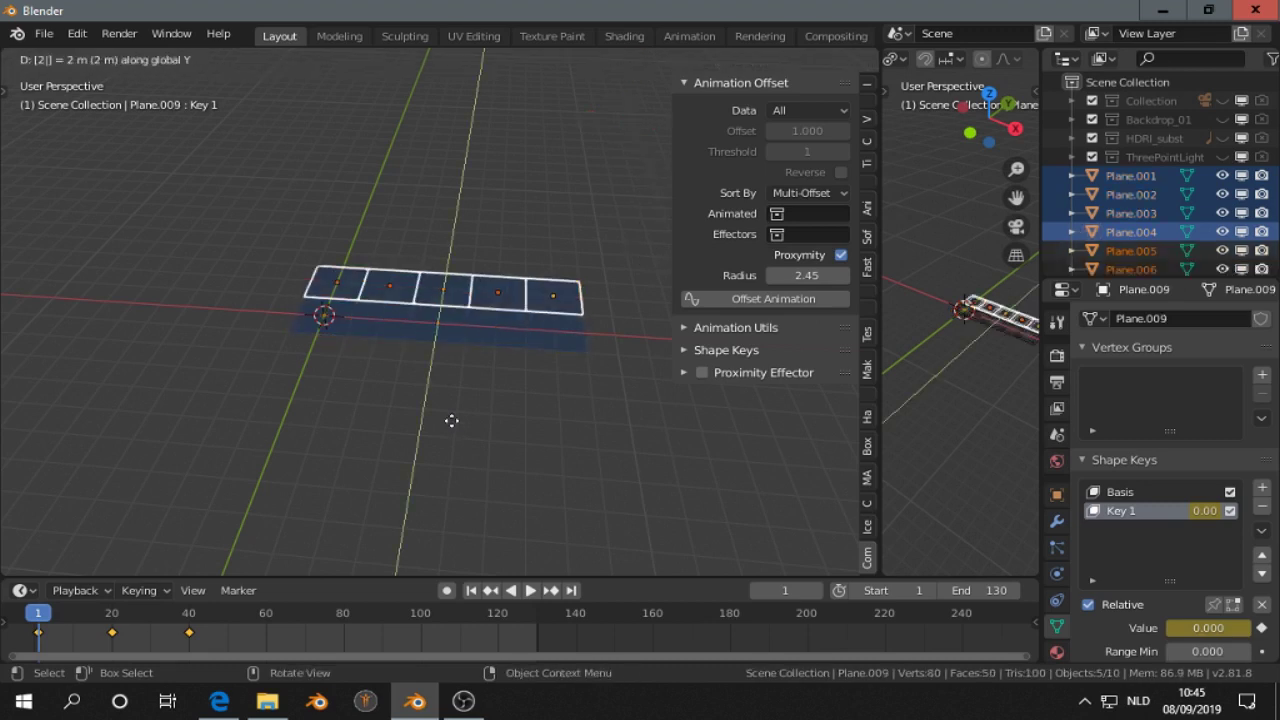
click(423, 402)
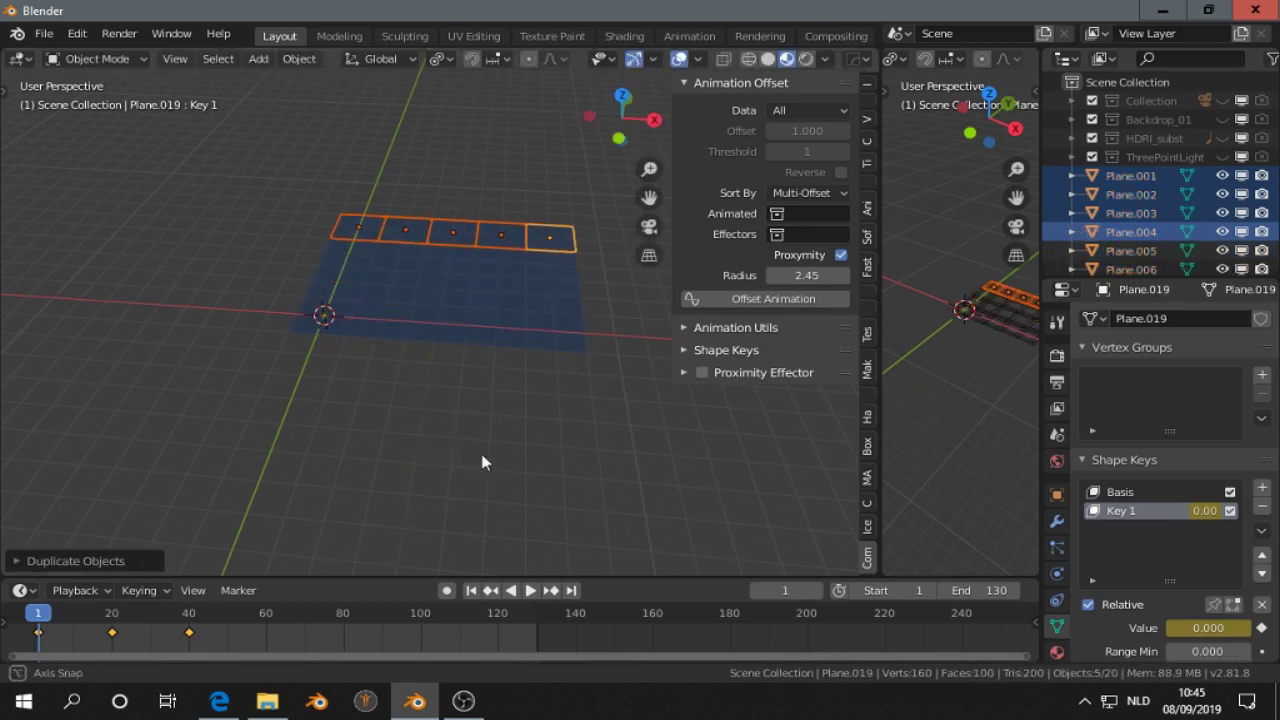
mouse_move(483, 460)
middle_down()
mouse_move(509, 463)
mouse_move(492, 467)
middle_up()
key(shift+r)
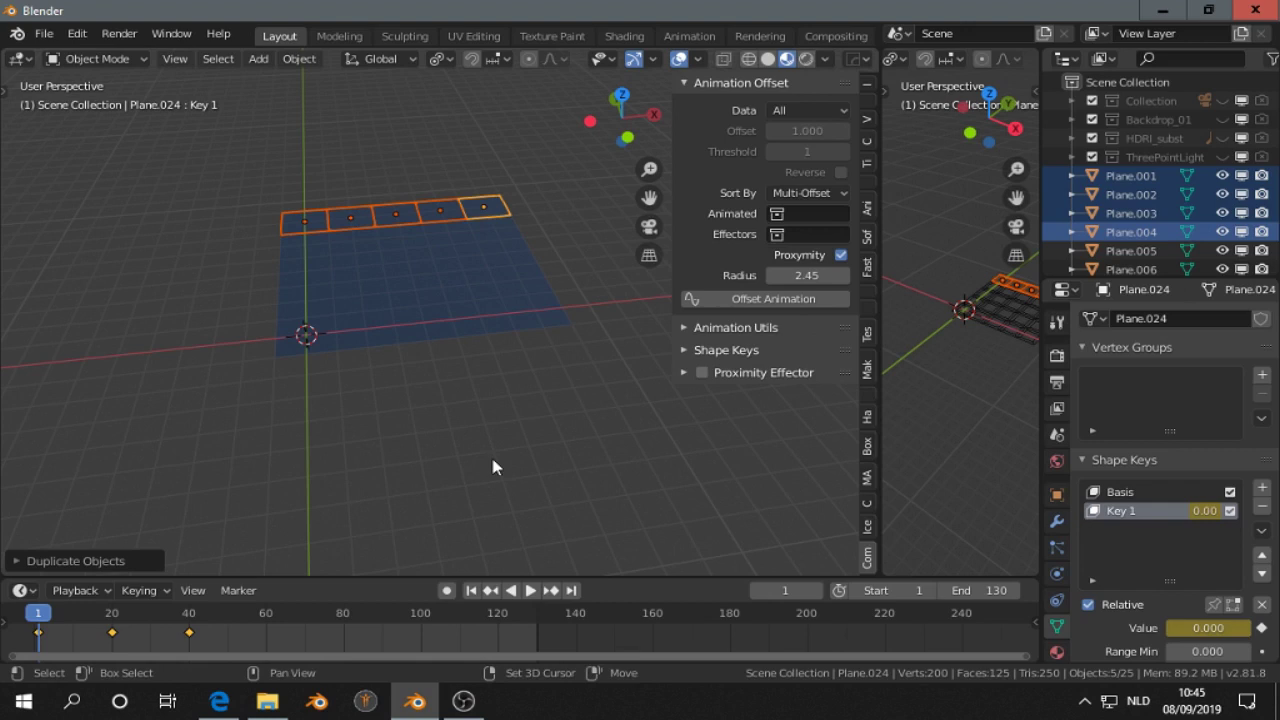
key(b)
drag(259, 181, 574, 366)
middle_drag(503, 458, 475, 422)
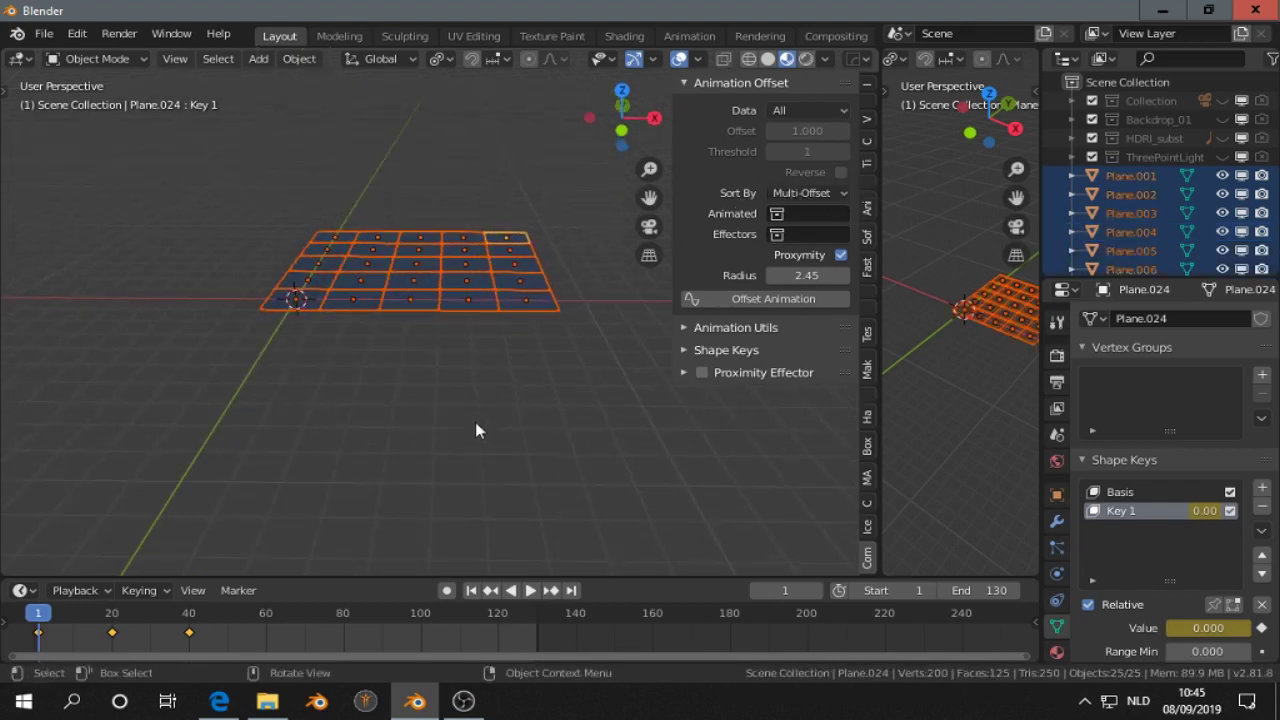
Step: Set the animation offset data to Shape Keys, sorted by distance from the 3D cursor
click(810, 112)
click(826, 194)
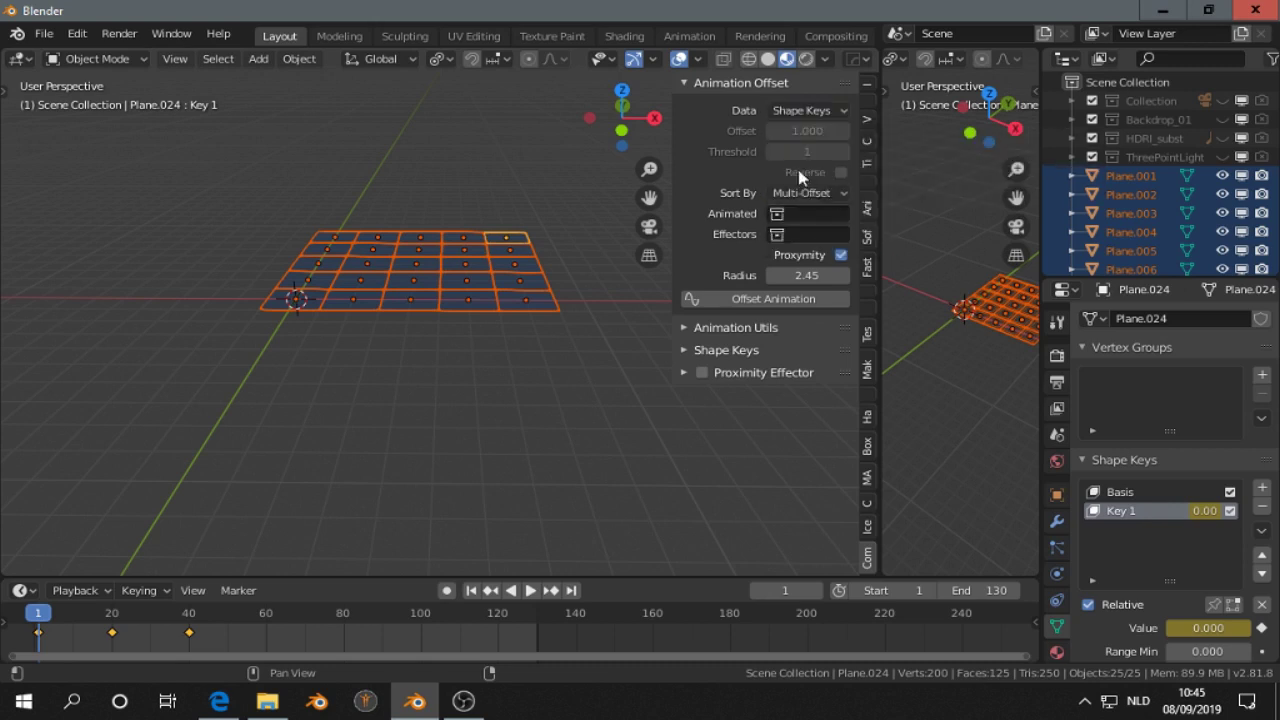
click(790, 194)
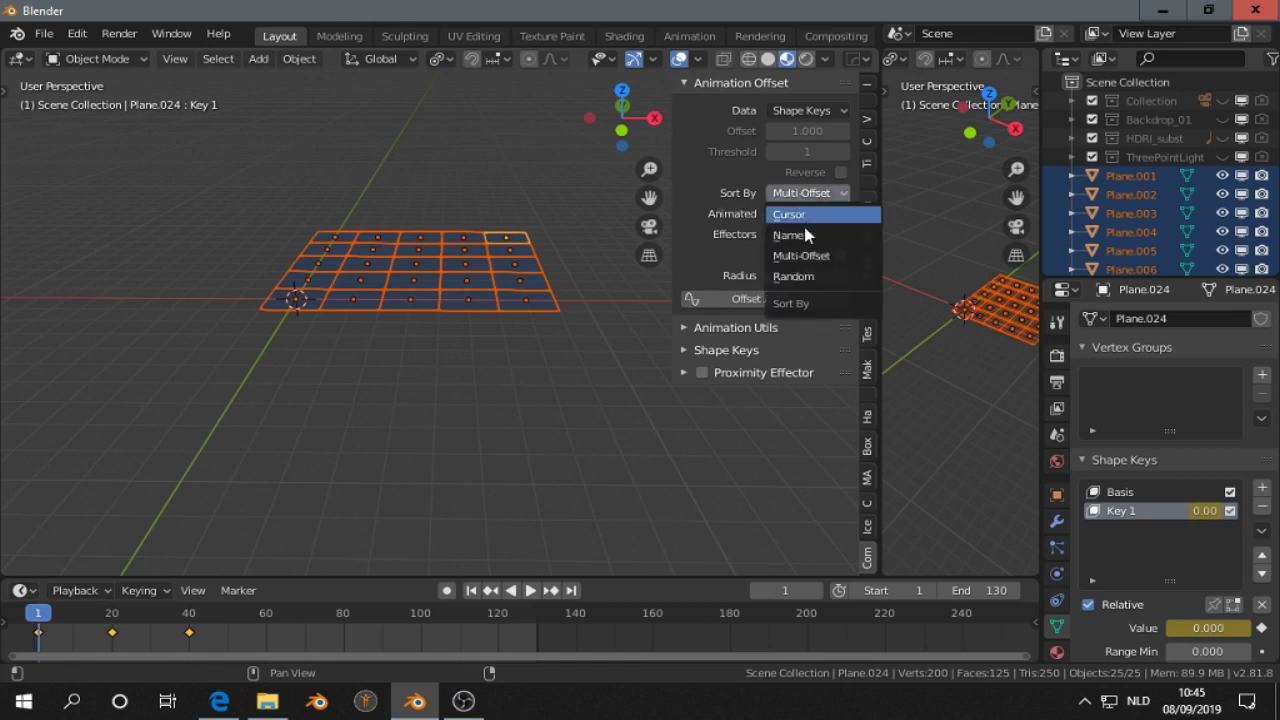
click(805, 214)
middle_drag(464, 252, 452, 326)
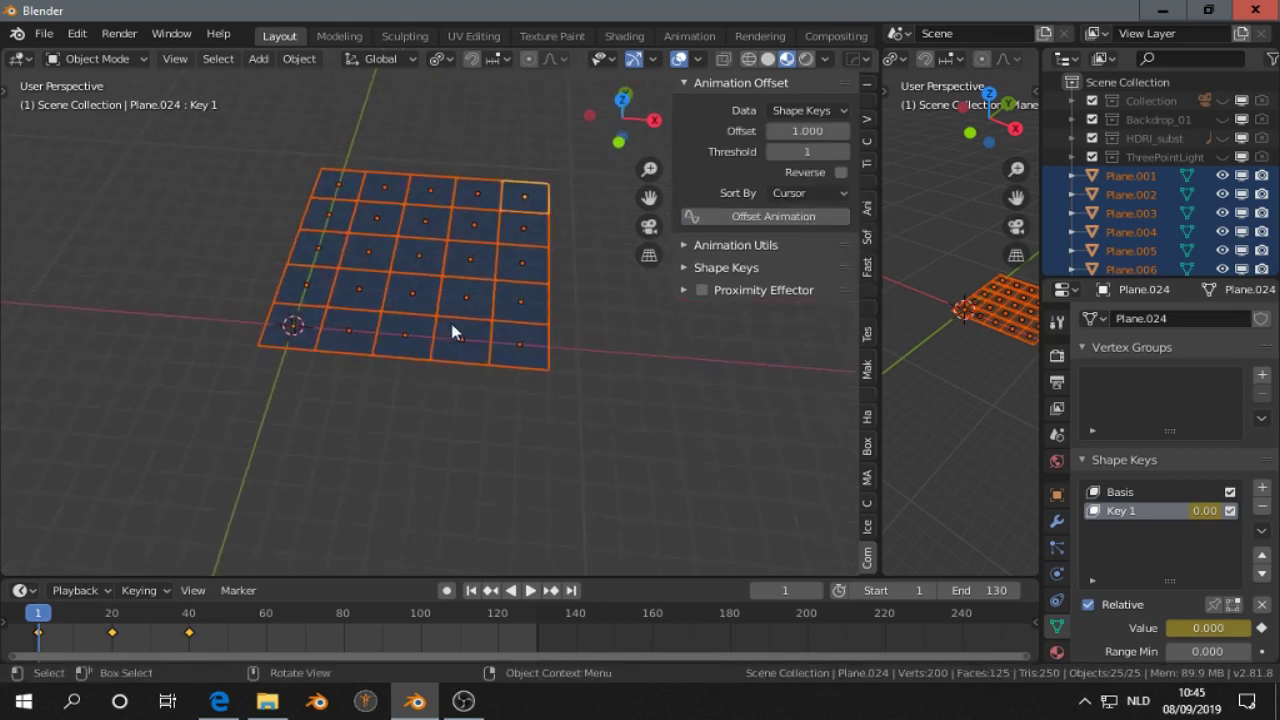
key(KP_7)
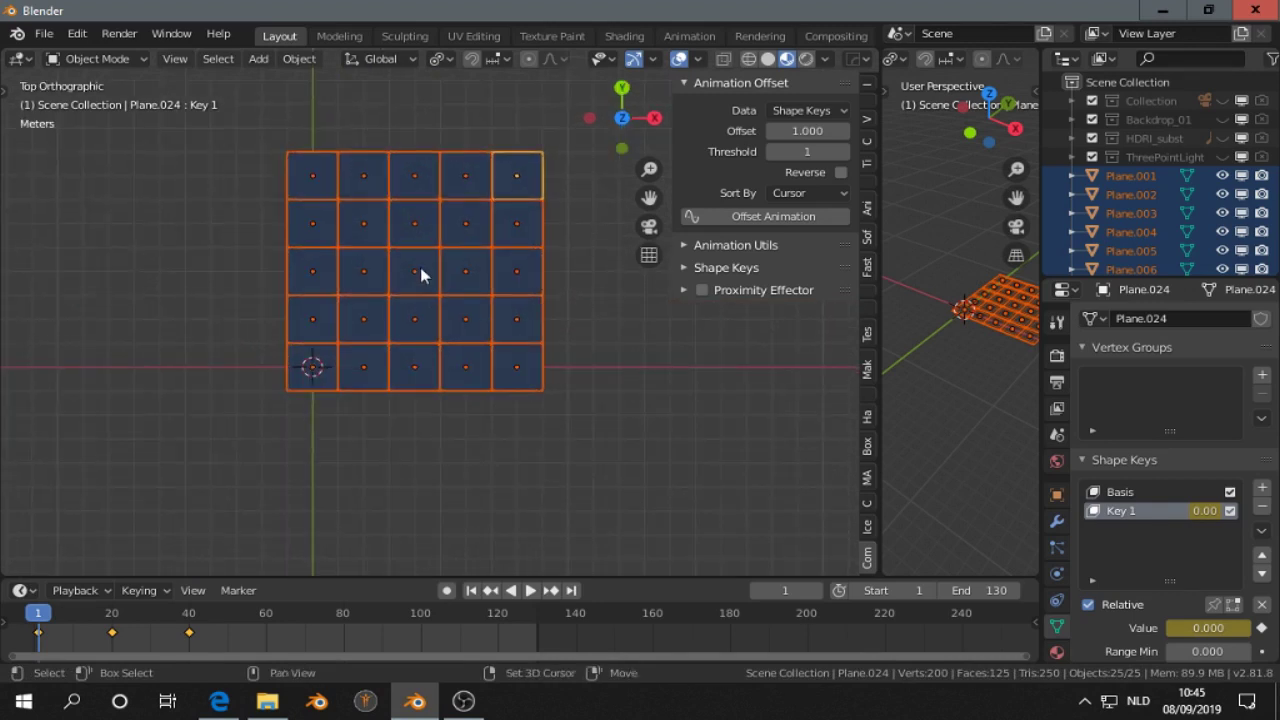
middle_drag(600, 406, 607, 376)
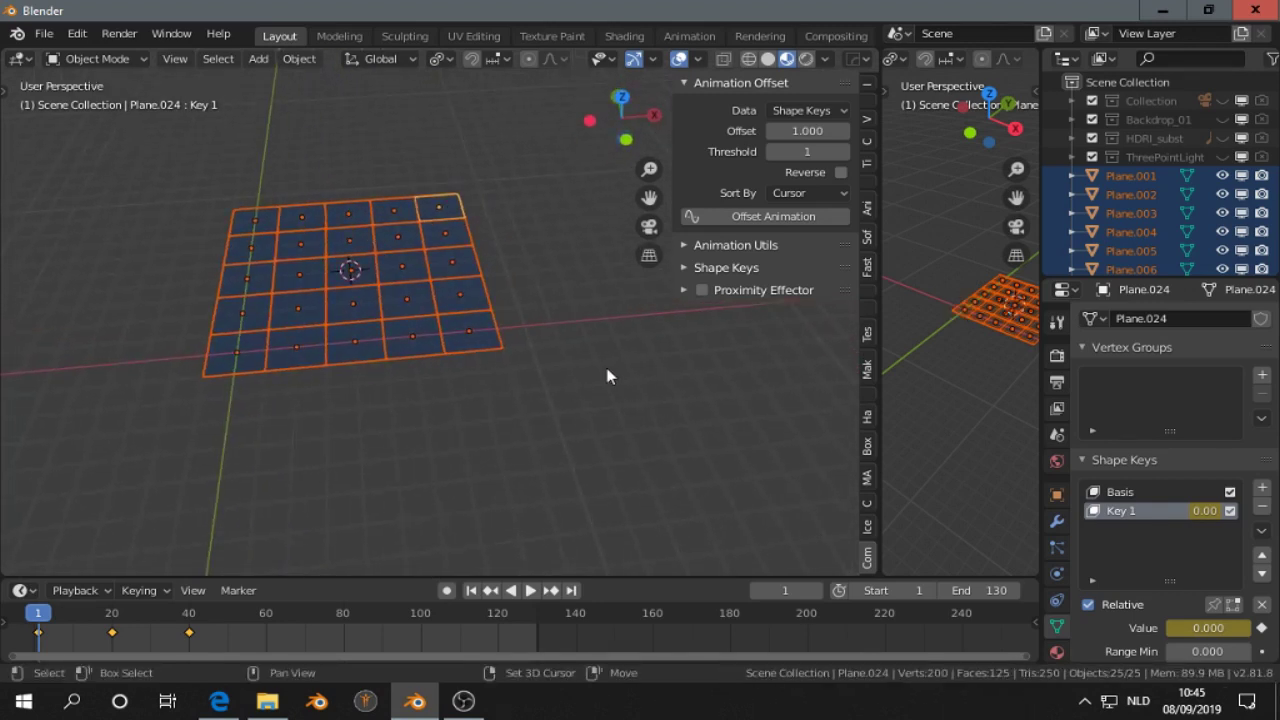
Step: Apply Offset Animation with end frame 66 and play back to preview the ripple
click(780, 217)
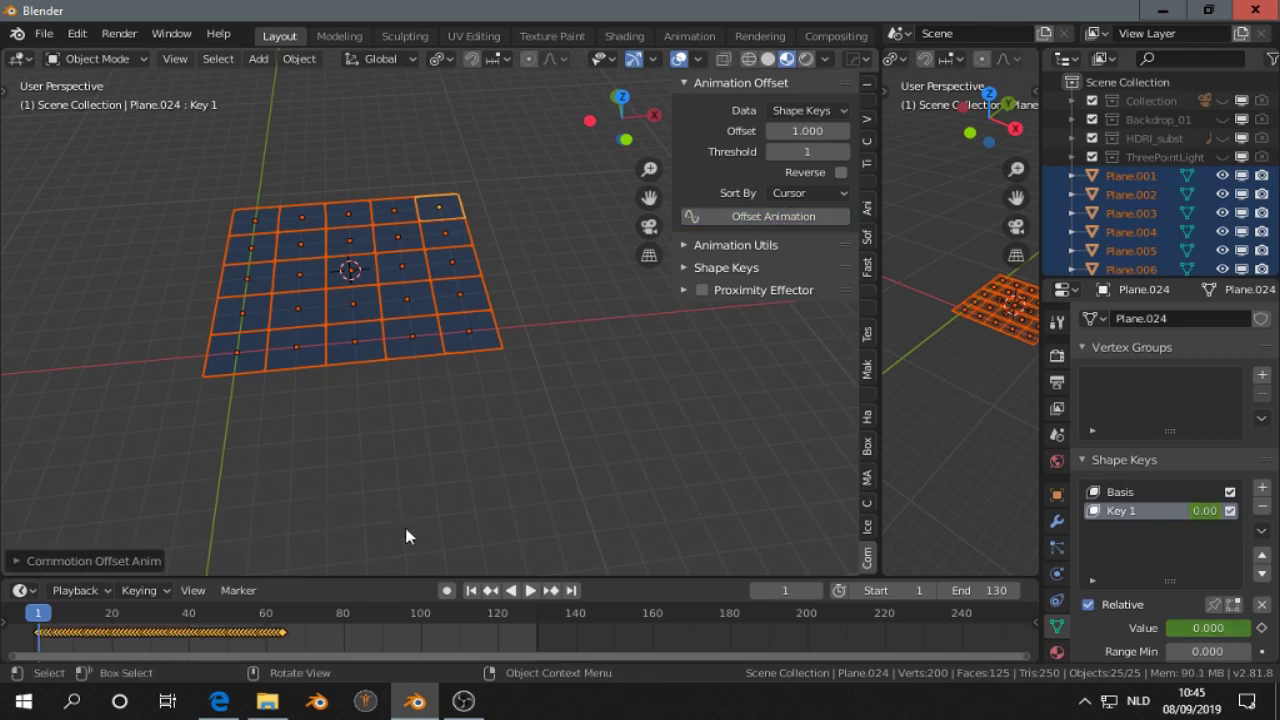
drag(995, 590, 932, 590)
ctrl+middle_drag(474, 443, 494, 391)
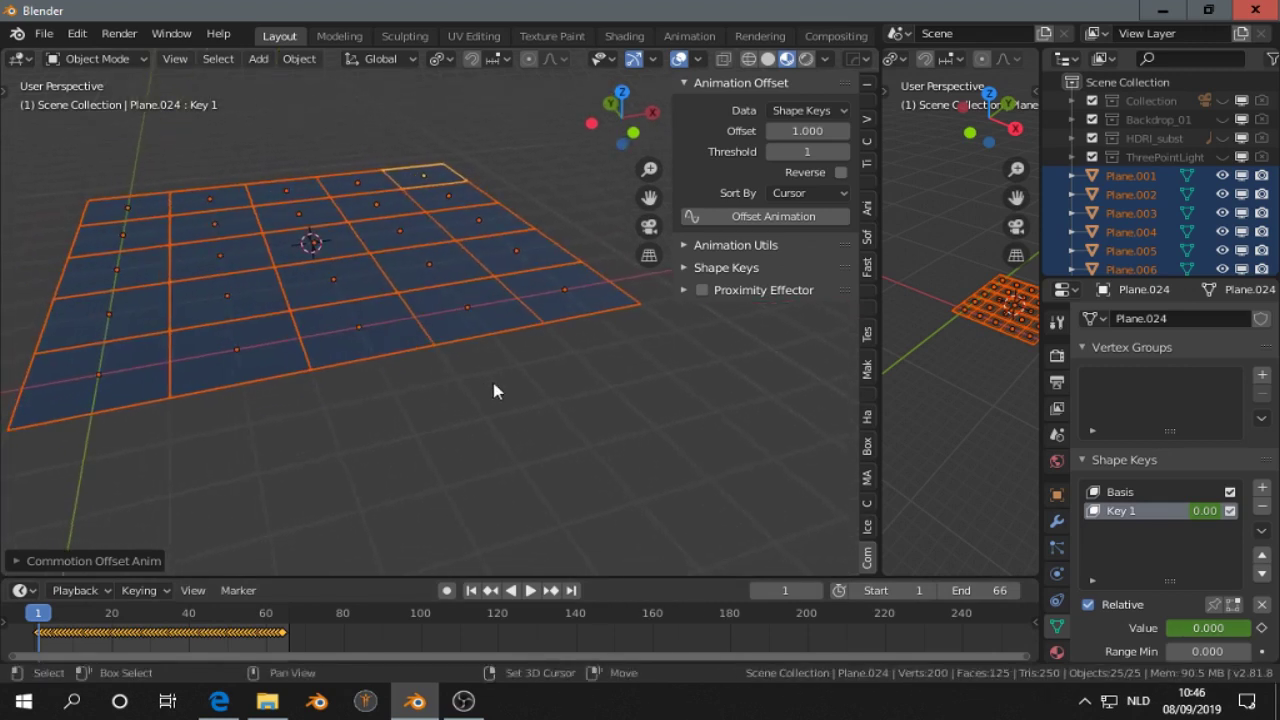
click(531, 591)
middle_drag(522, 465, 456, 434)
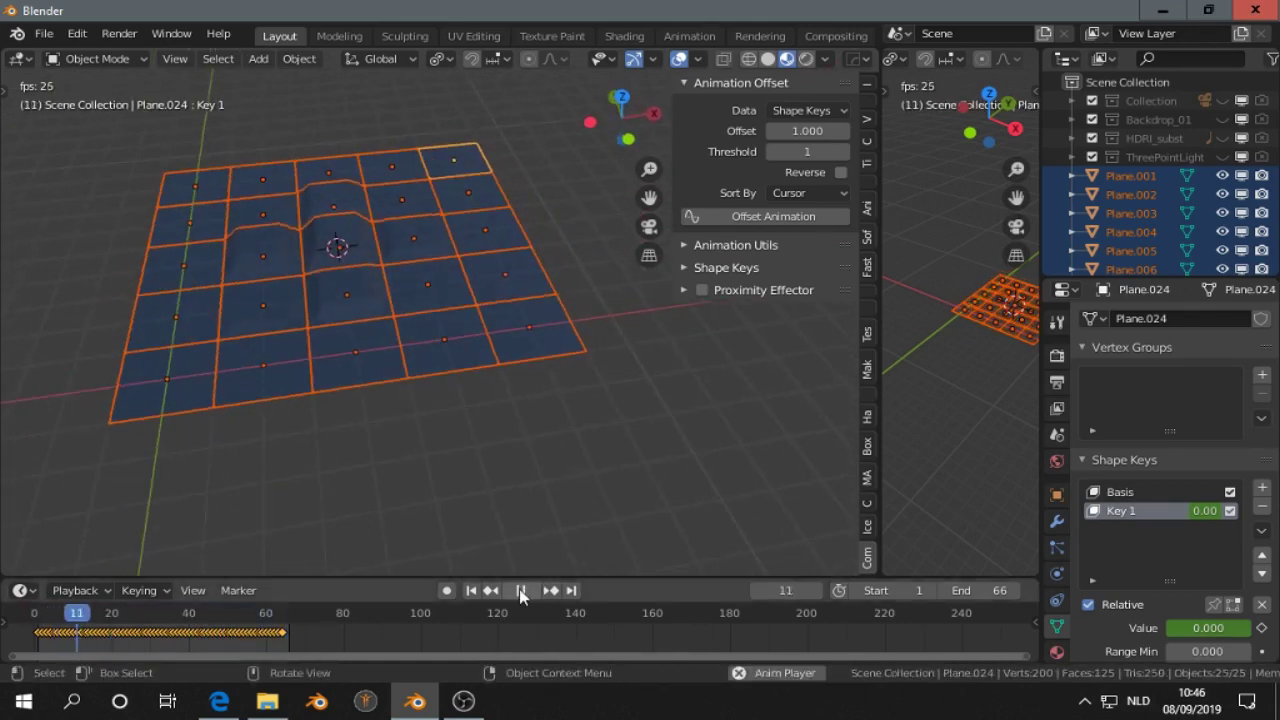
key(space)
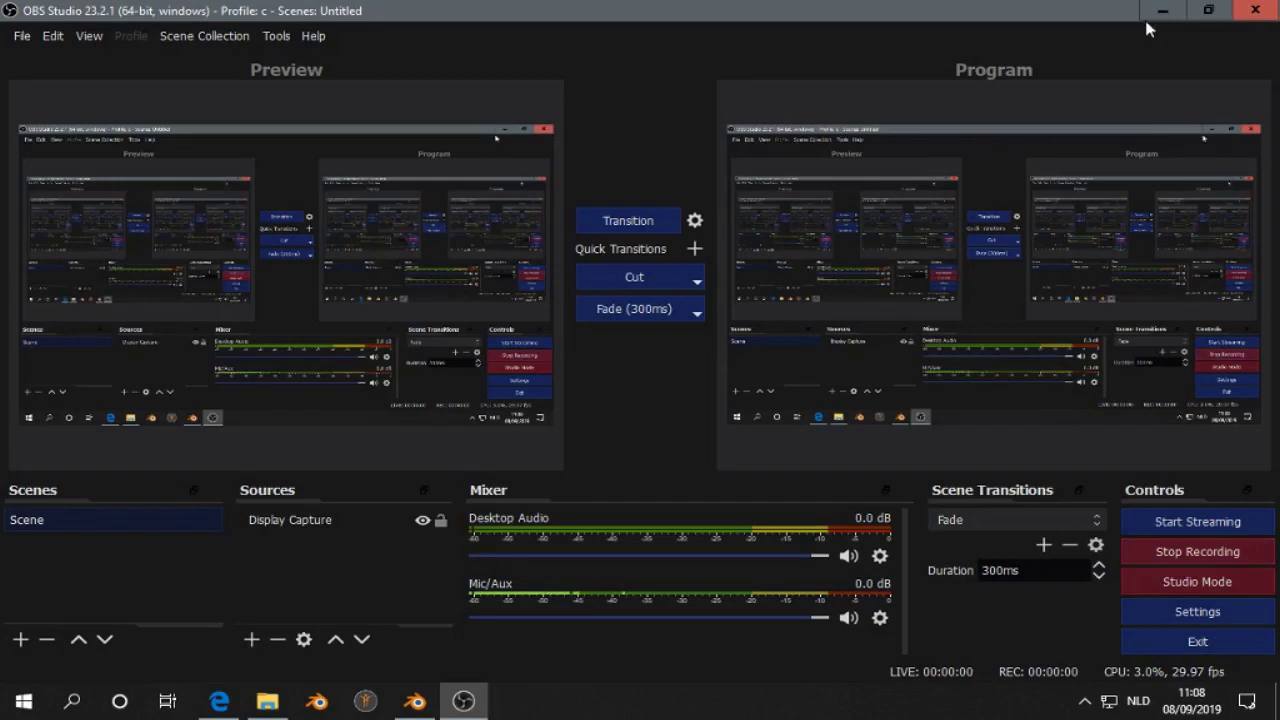
click(1162, 10)
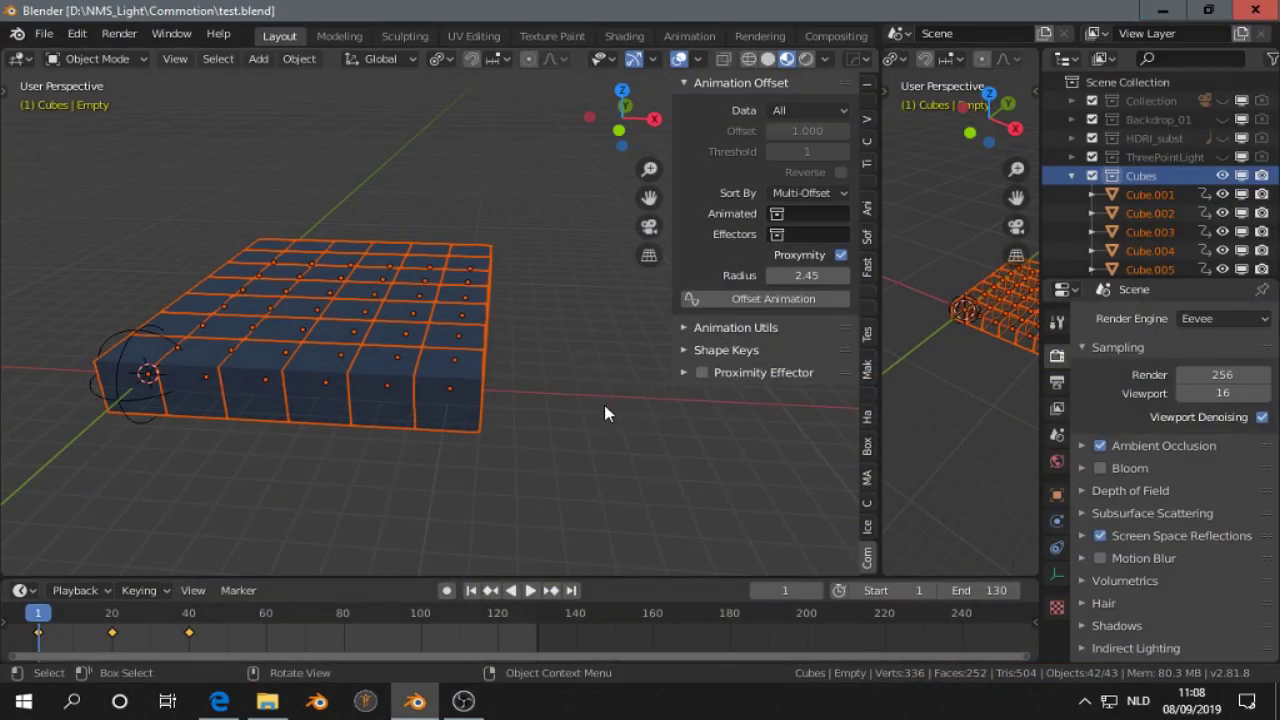
Step: Collapse Animation Offset and turn on the Proximity Effector
middle_drag(603, 418, 562, 418)
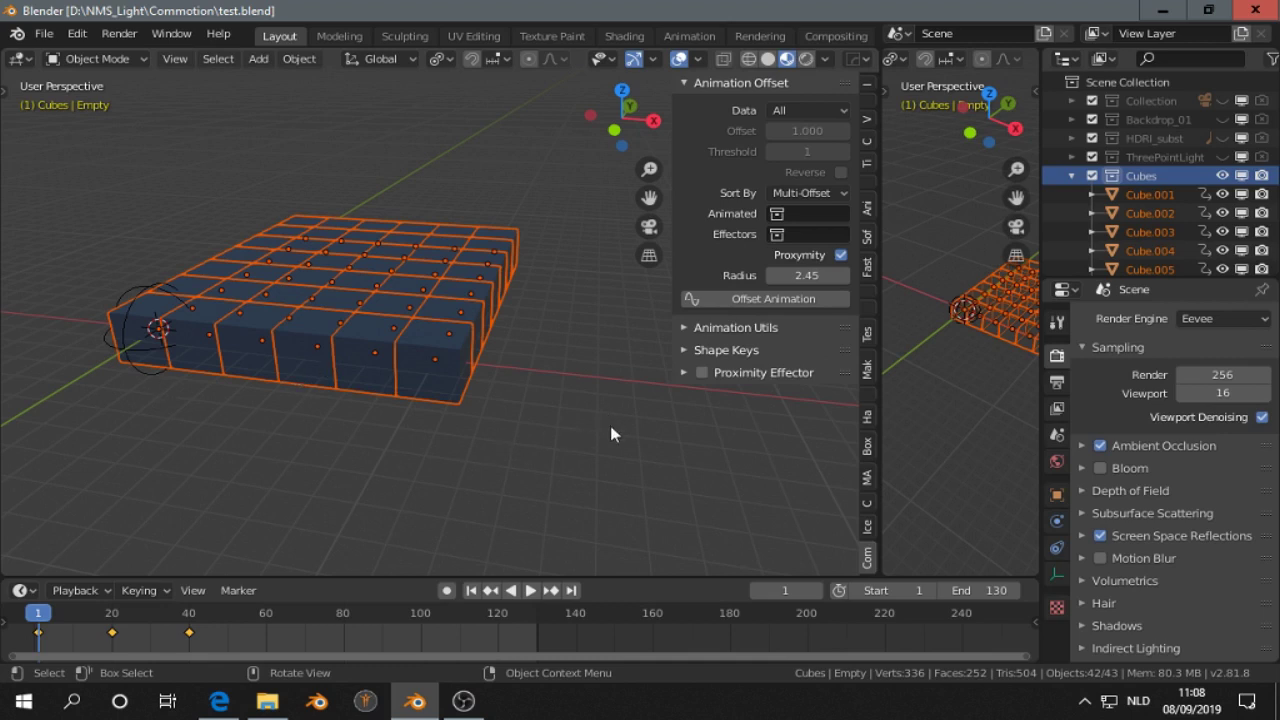
click(684, 83)
click(702, 150)
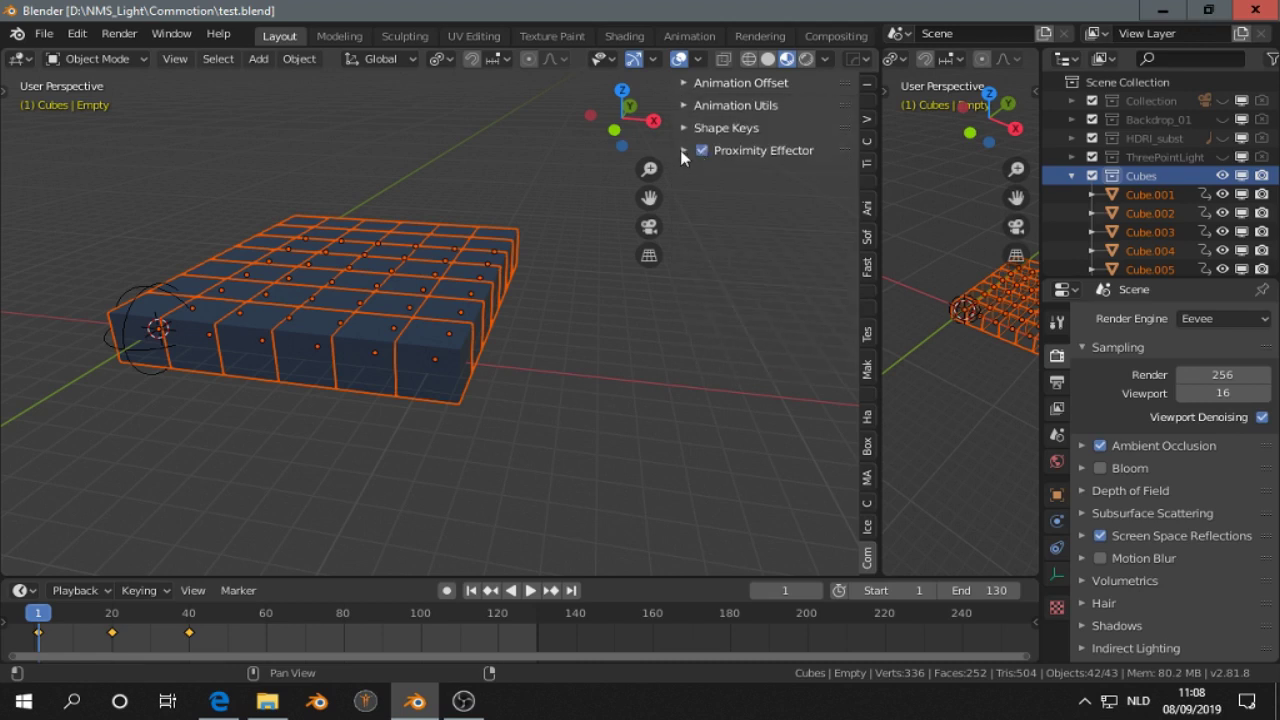
click(681, 151)
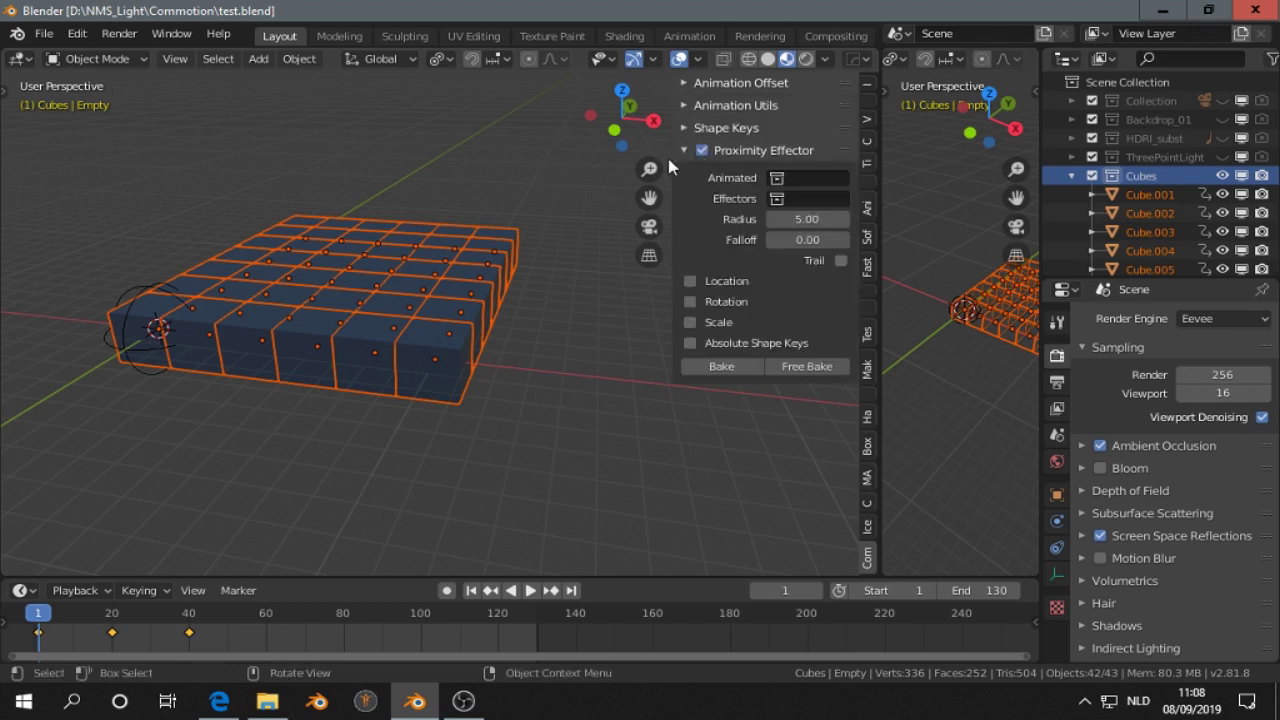
Step: Set Animated to Cubes and Effectors to Empty, enable Location, and set Z offset to 5 m
click(800, 180)
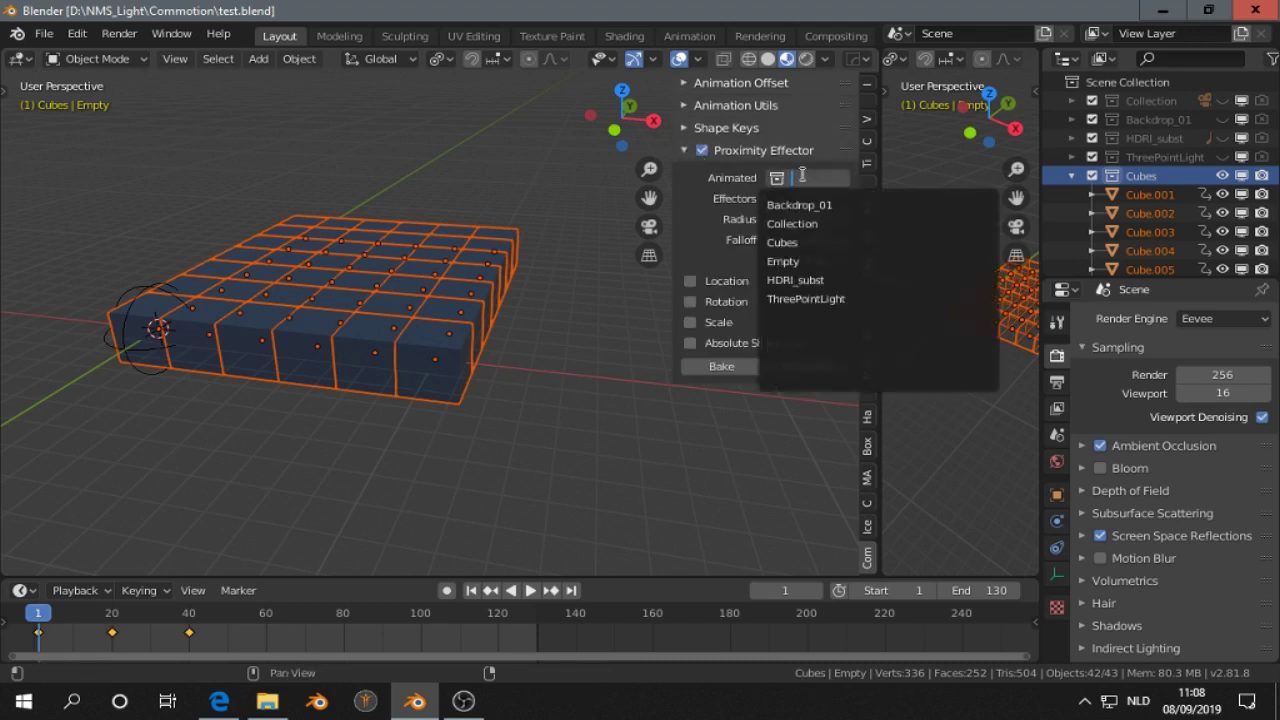
click(810, 242)
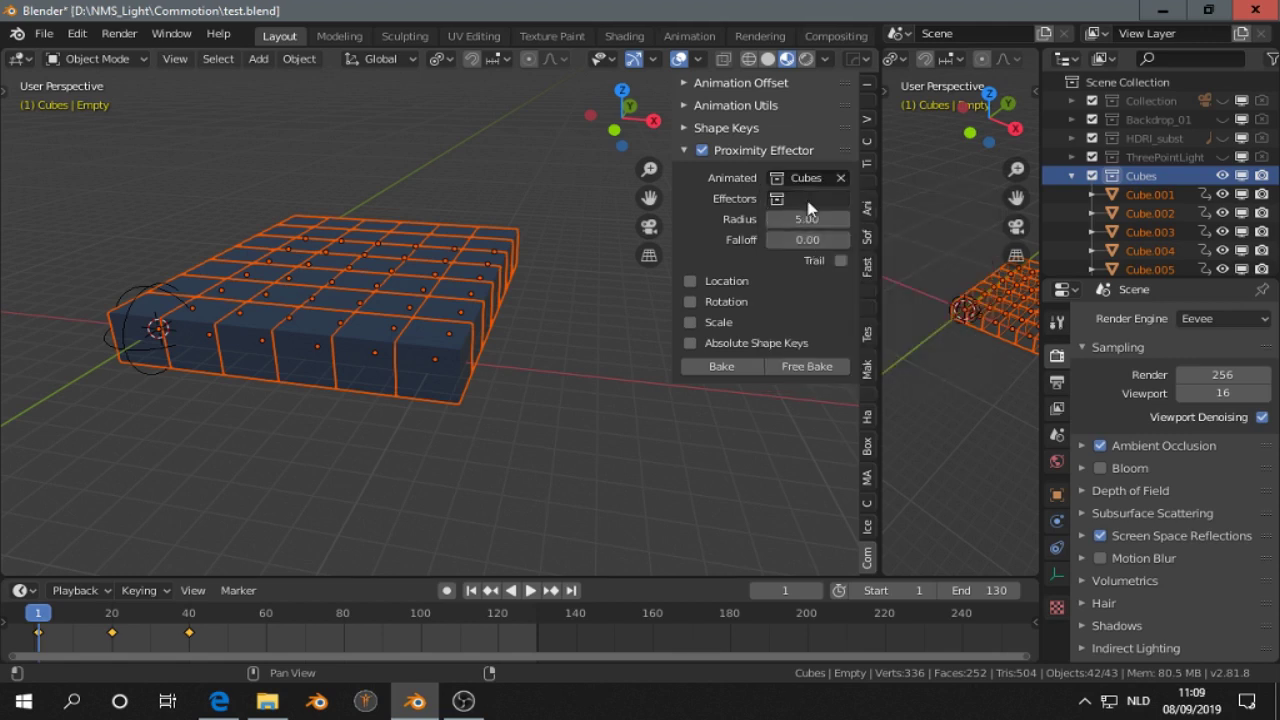
click(805, 199)
click(808, 282)
click(690, 282)
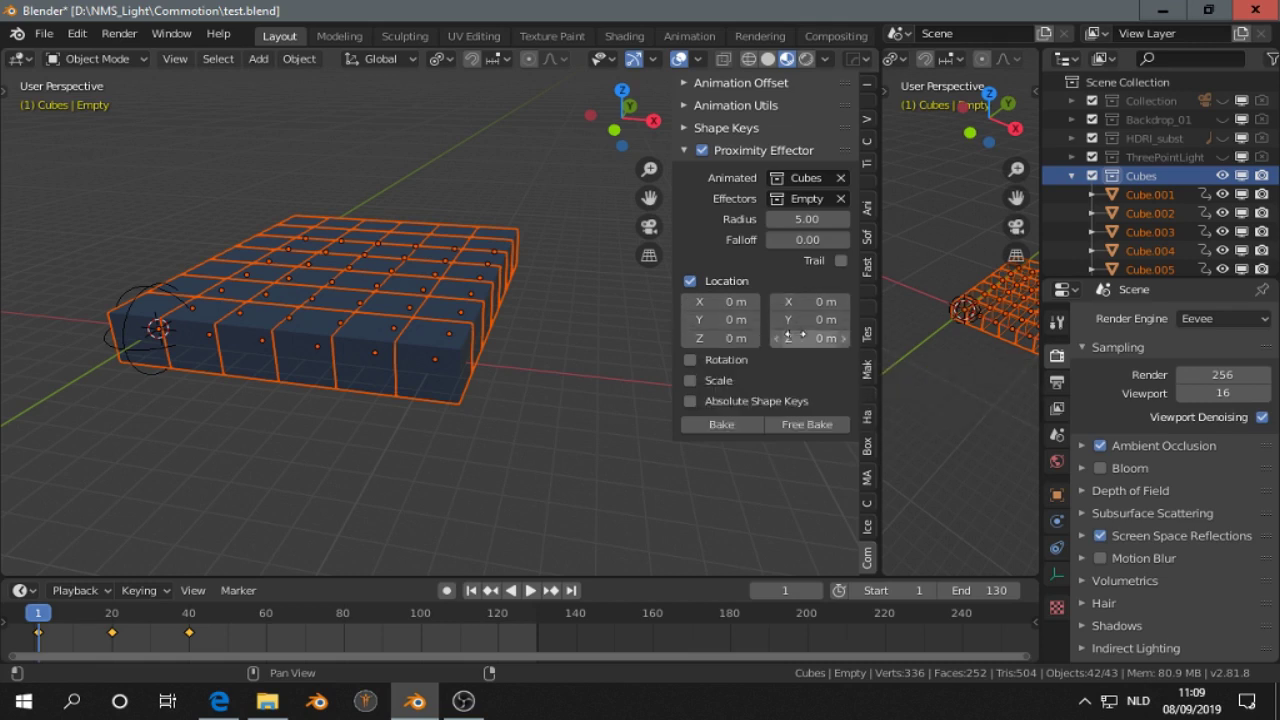
drag(802, 336, 823, 336)
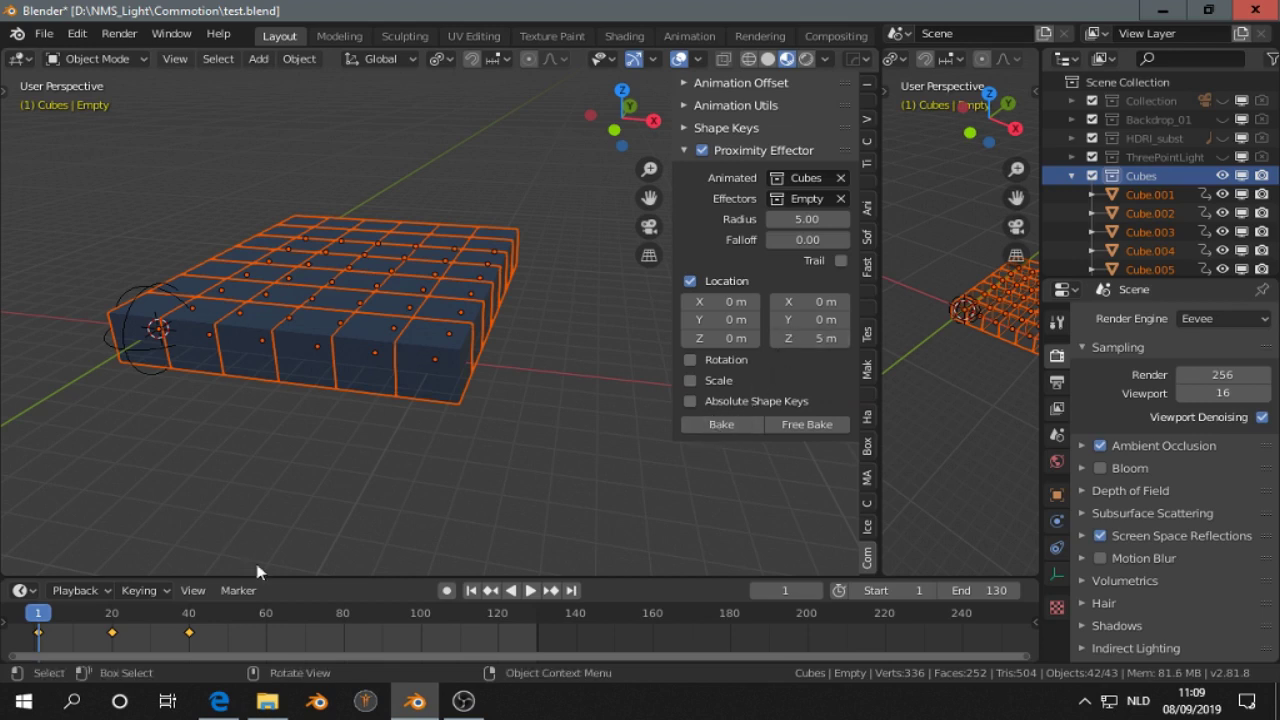
Step: Play the timeline to watch cubes lift near the Empty, then pause and rewind to frame 1
click(490, 591)
click(528, 590)
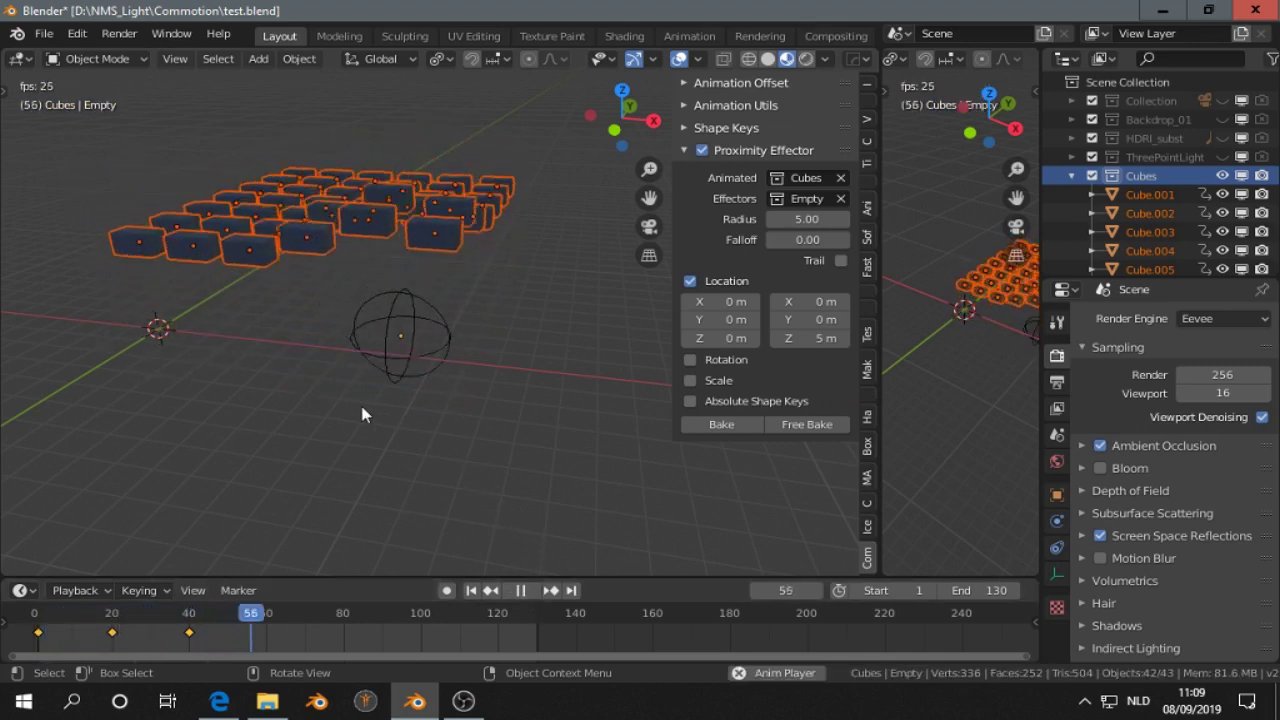
middle_drag(363, 420, 355, 452)
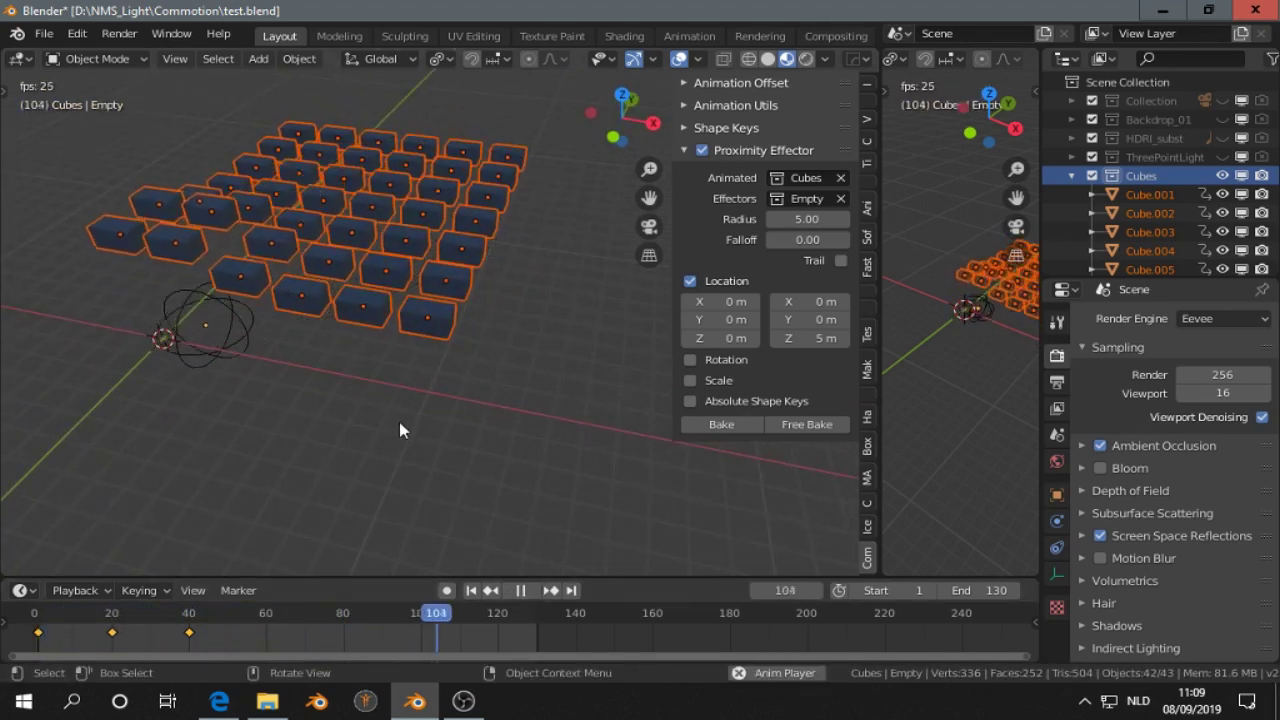
shift+middle_drag(402, 402, 429, 429)
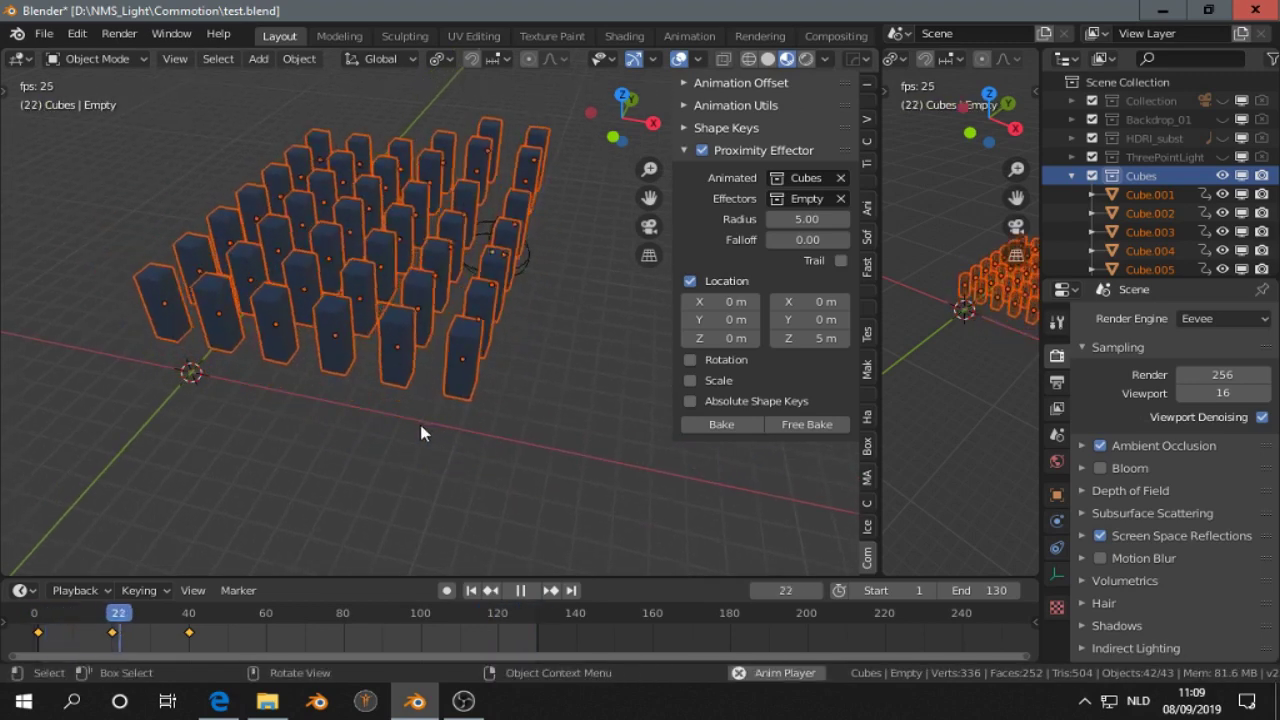
click(520, 592)
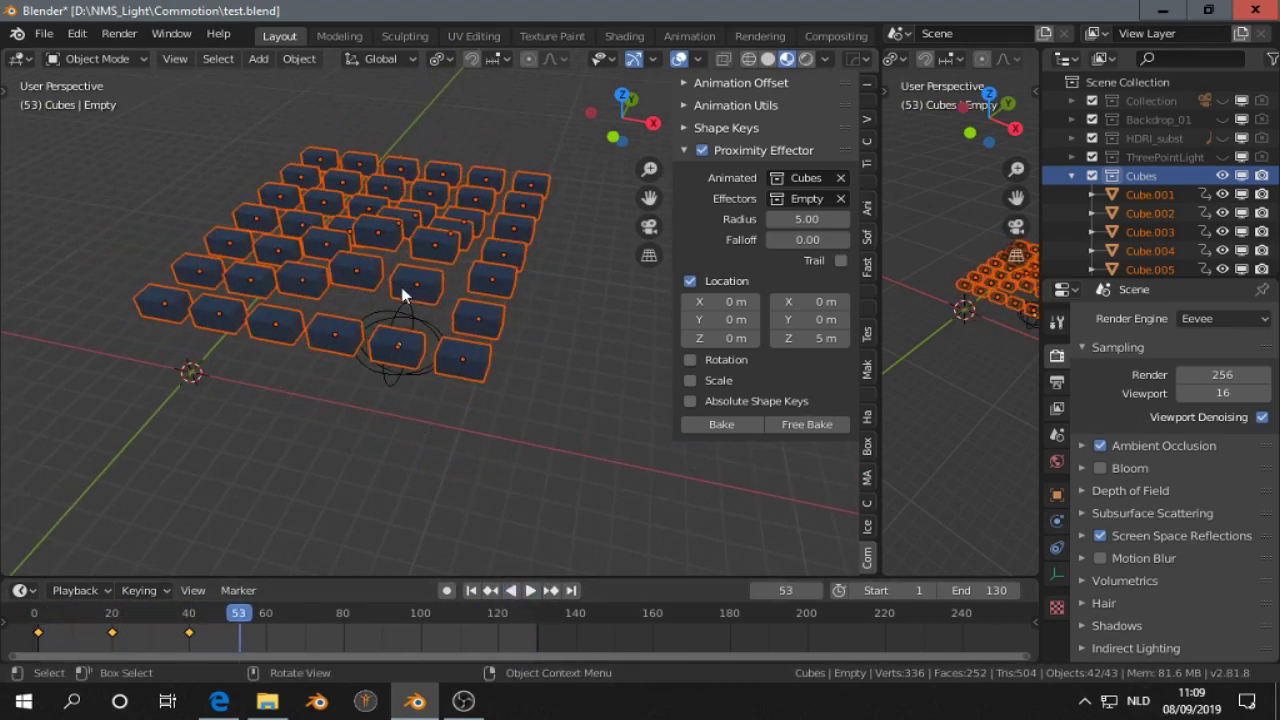
click(471, 590)
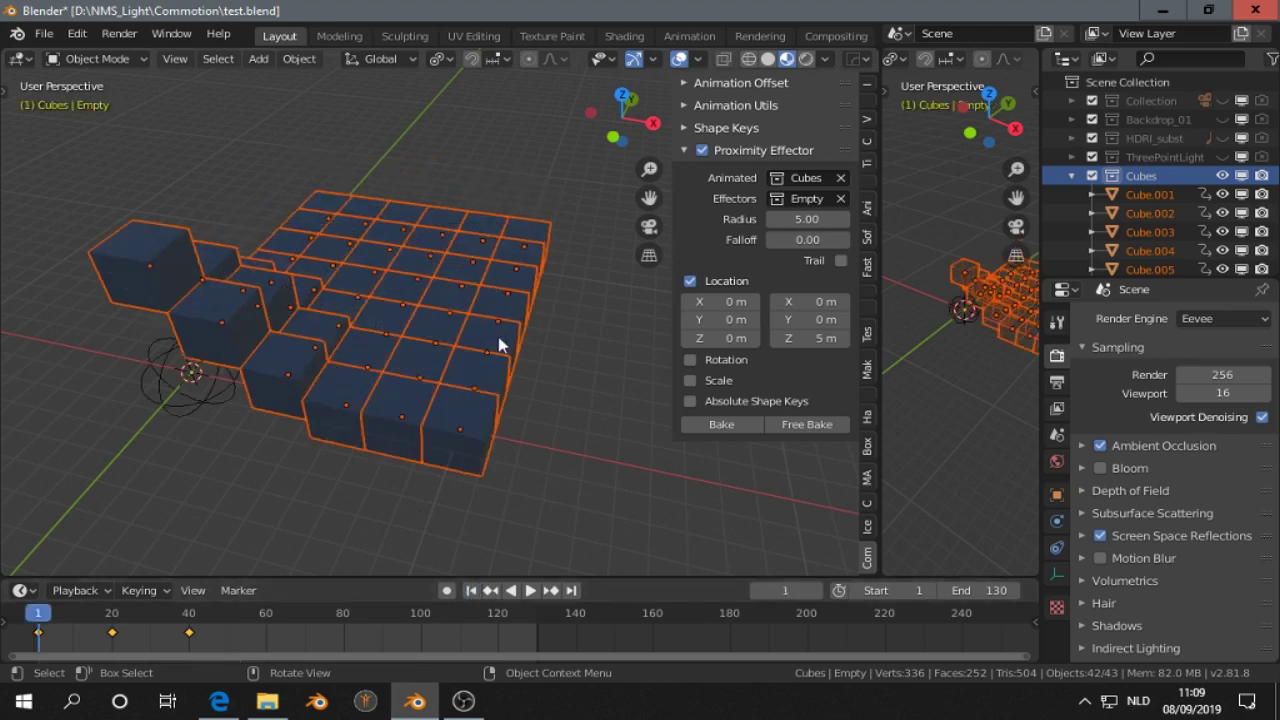
middle_drag(500, 345, 469, 343)
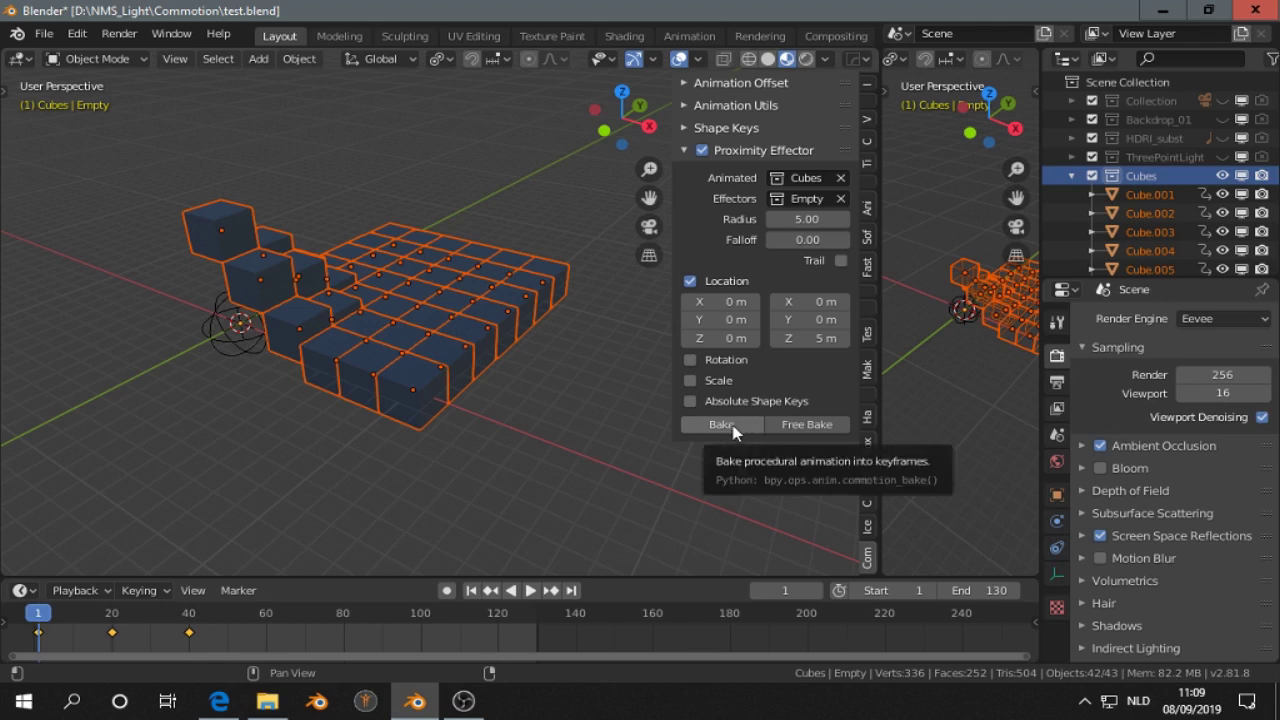
Step: Add the Empty to the cube selection, bake the Proximity Effector, then switch to the browser
shift+click(241, 348)
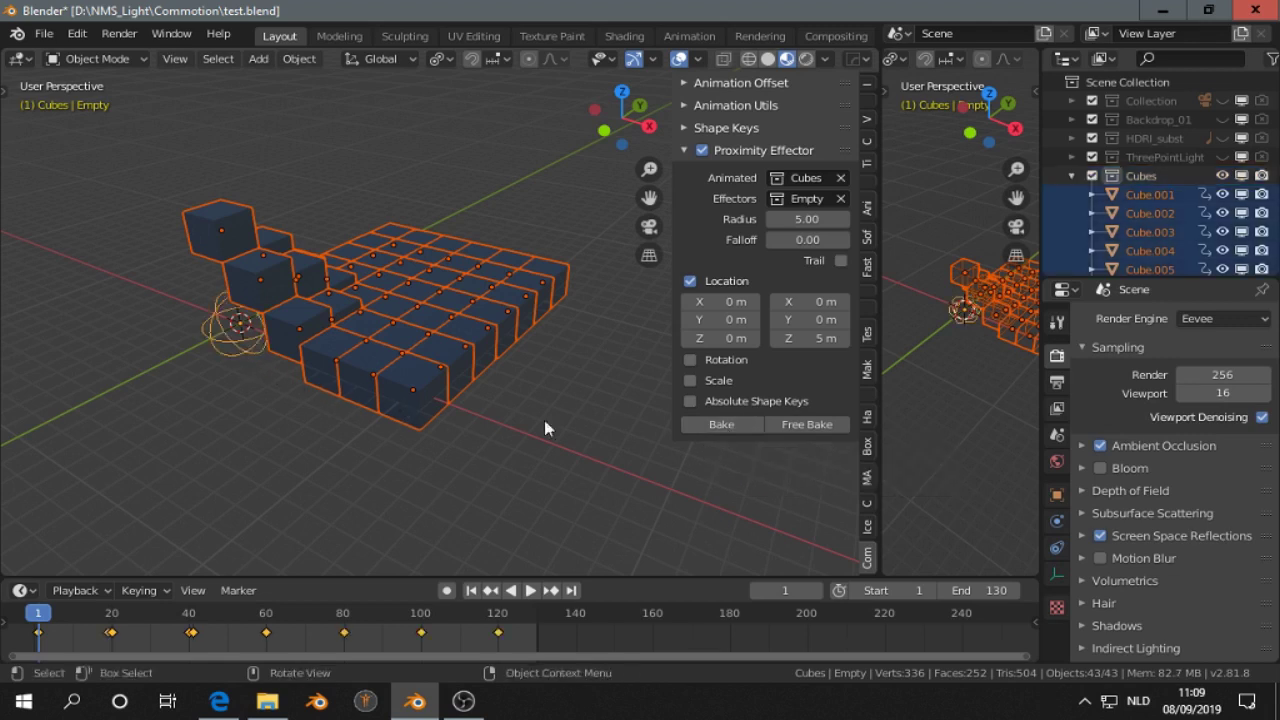
click(726, 427)
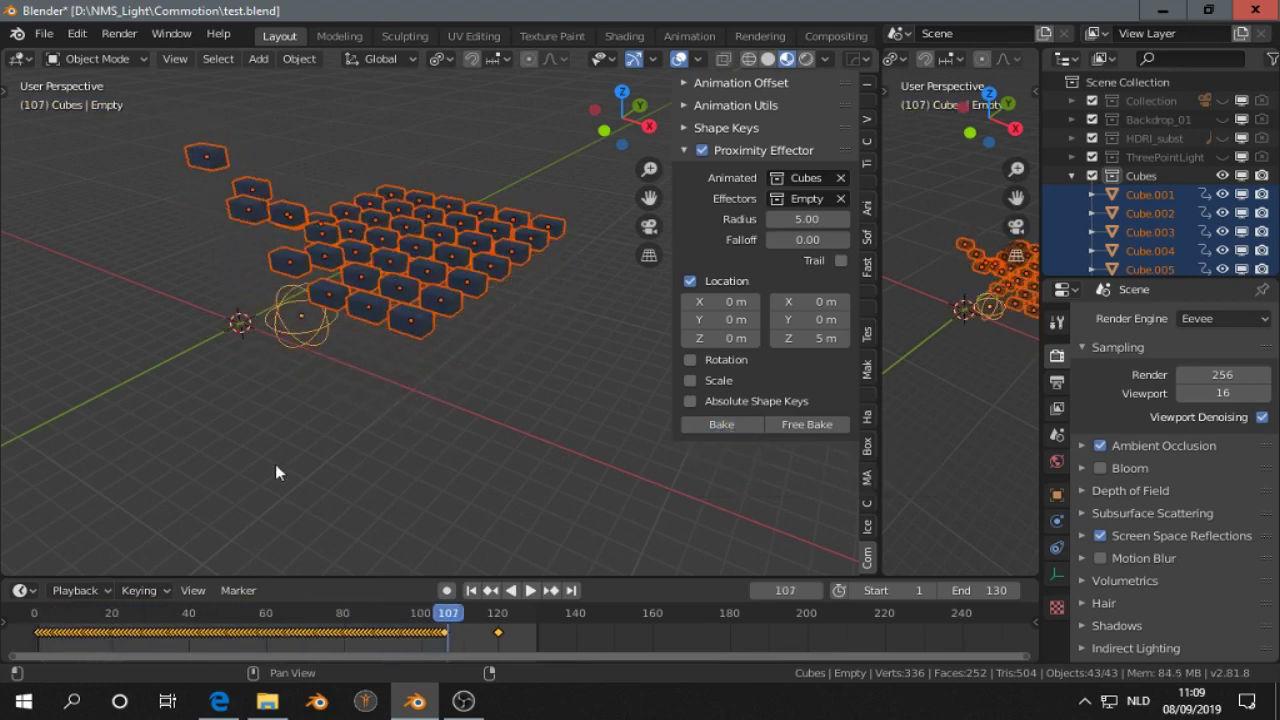
middle_drag(344, 402, 470, 412)
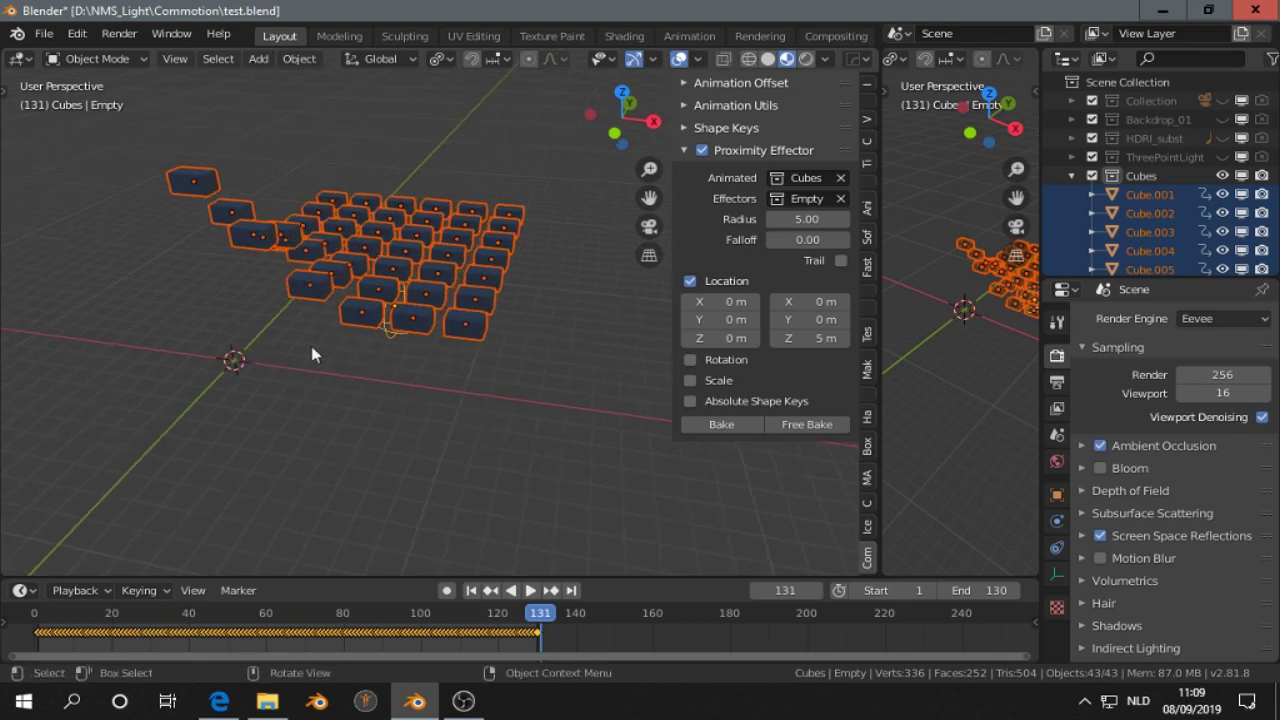
middle_drag(312, 354, 388, 344)
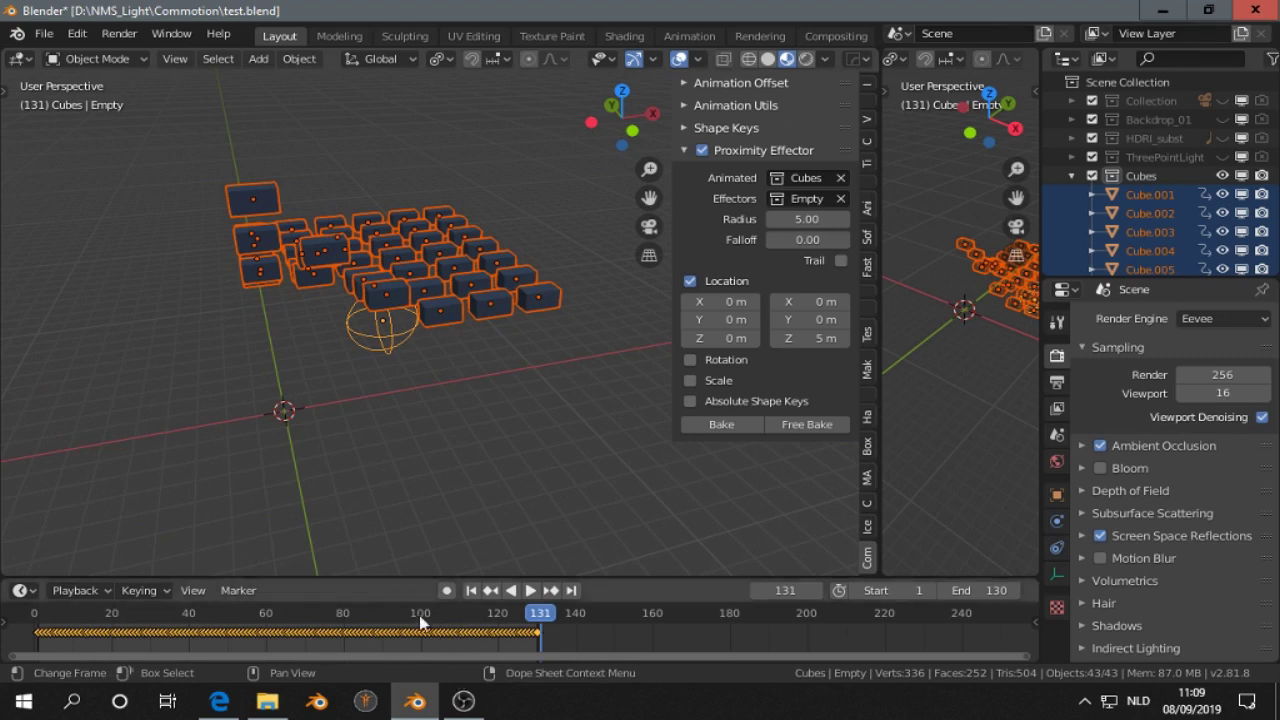
mouse_move(218, 704)
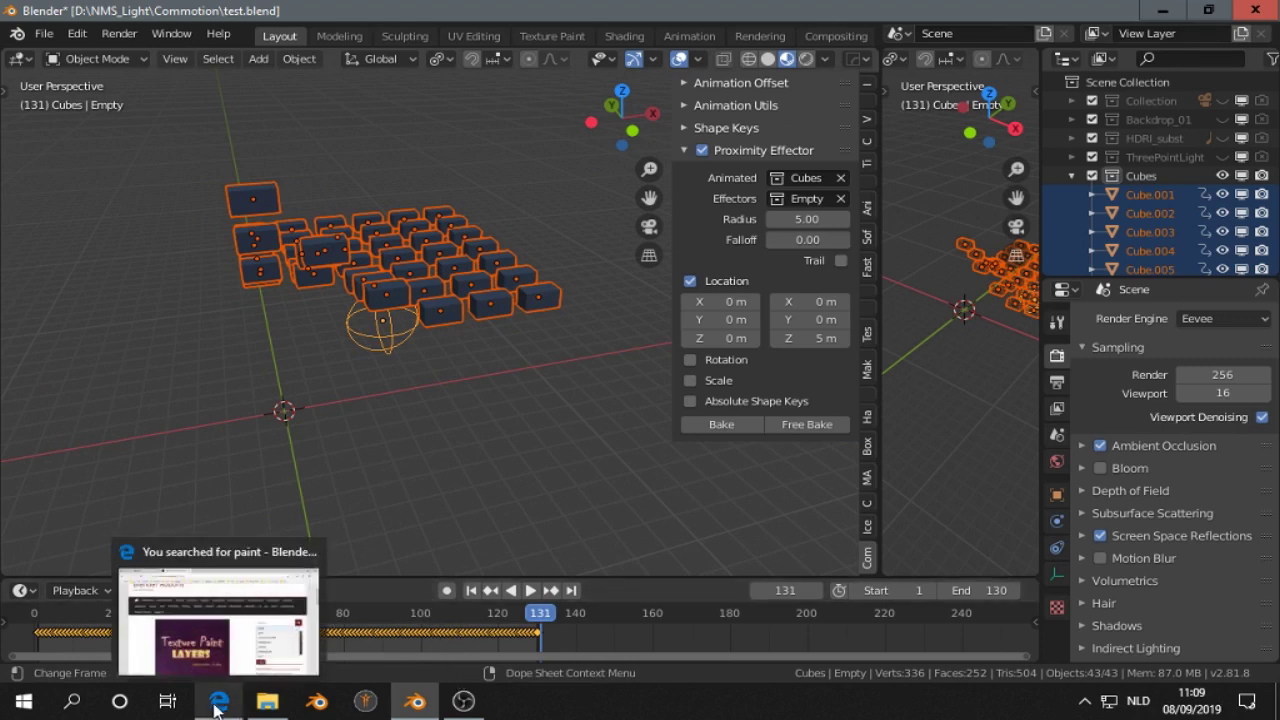
click(218, 704)
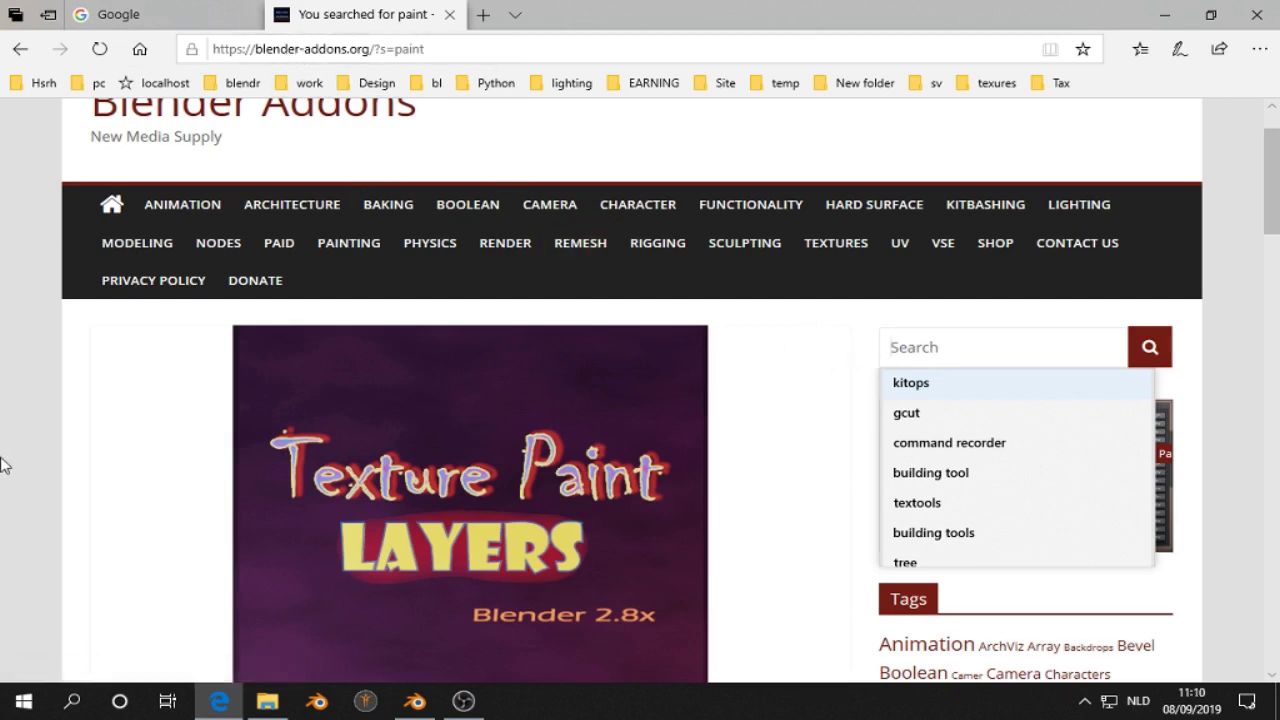
Step: Scroll the 'paint' results back to the top and search the site for 'paid'
scroll(3, 460, down, 3)
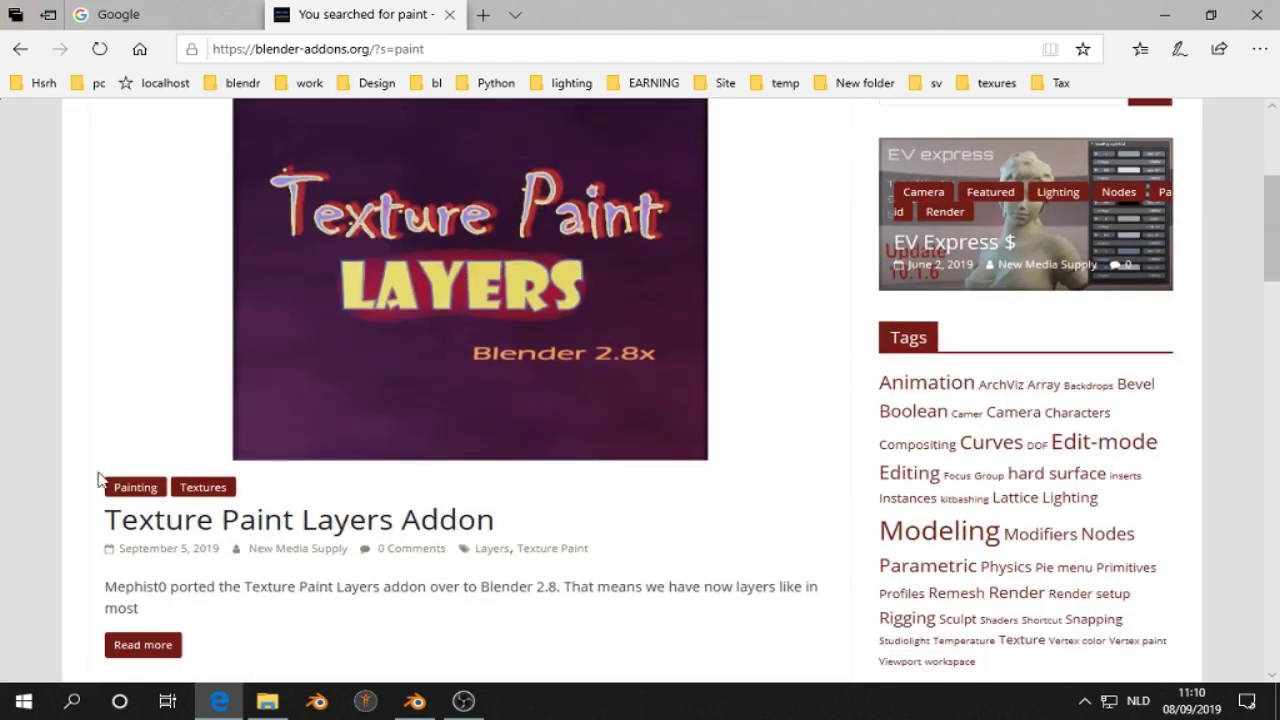
scroll(100, 480, down, 1)
scroll(98, 480, up, 5)
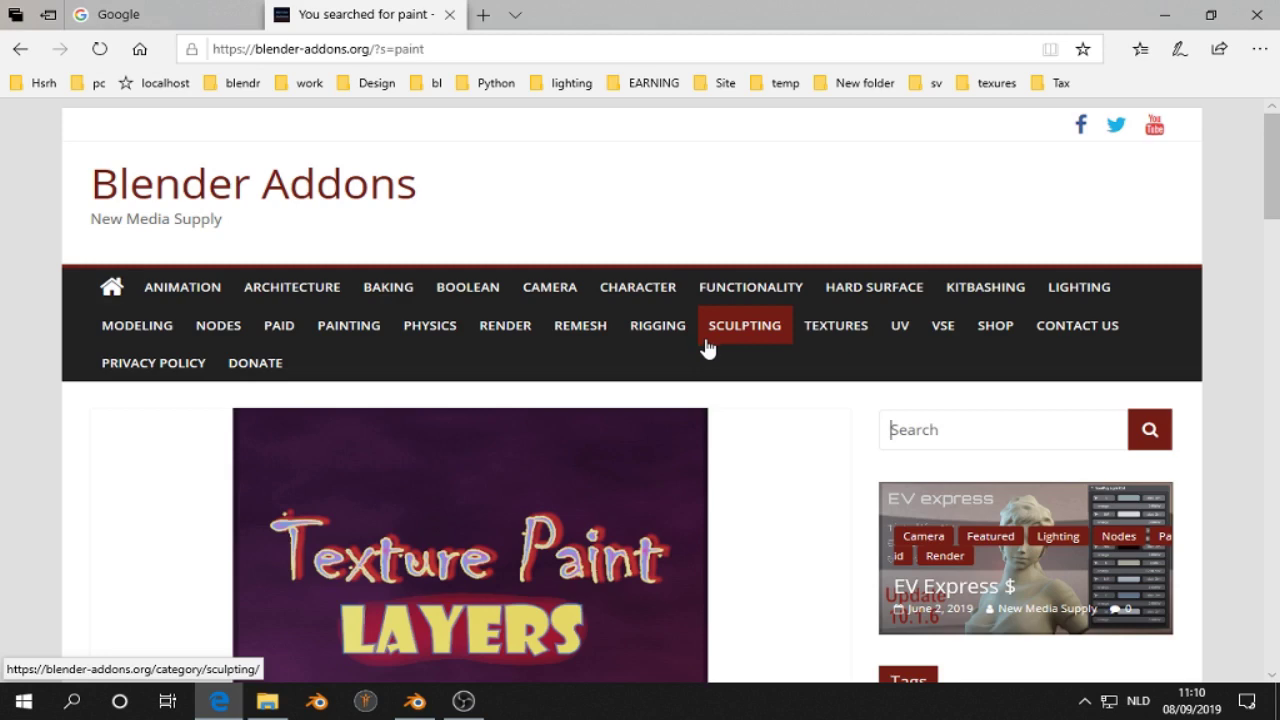
scroll(707, 345, down, 3)
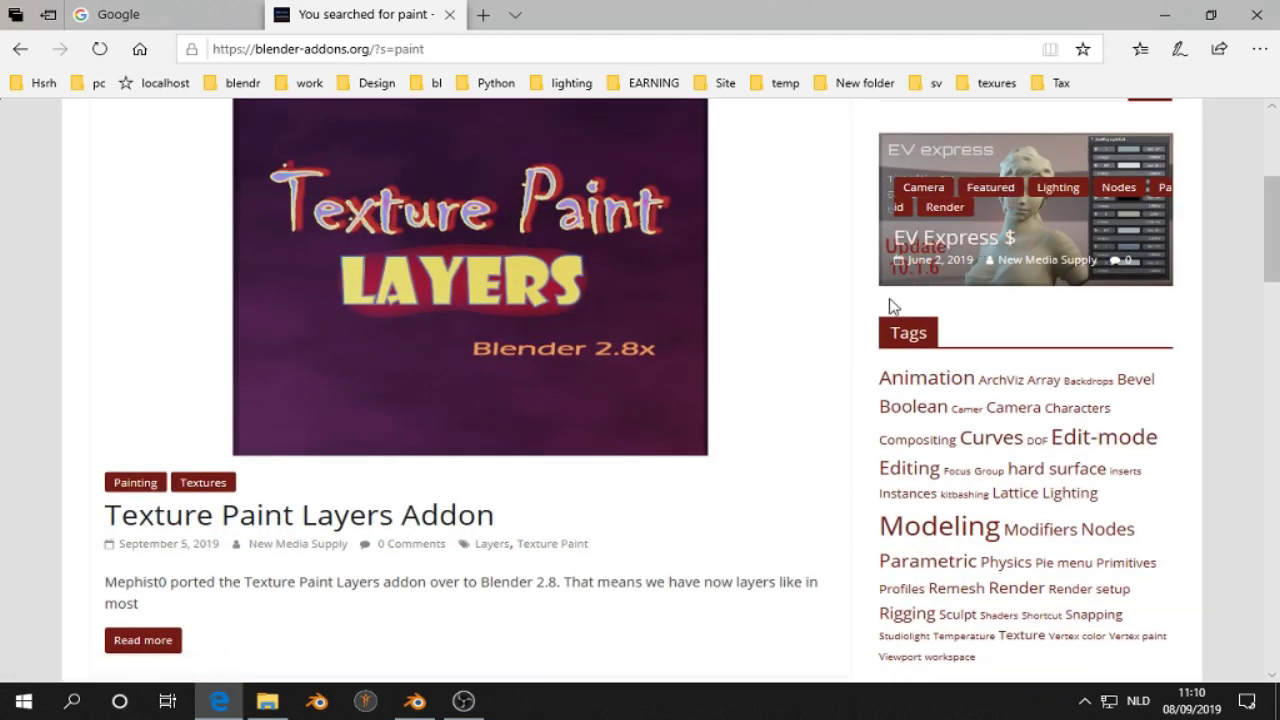
scroll(851, 340, down, 2)
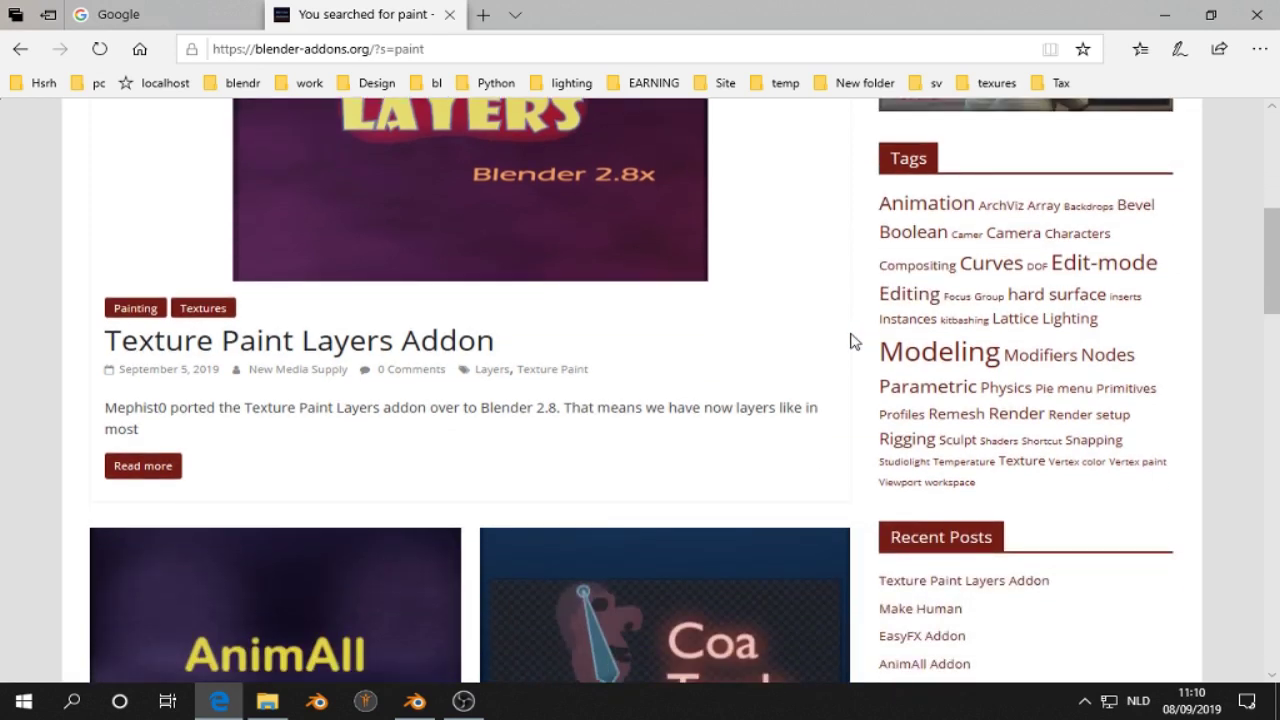
scroll(851, 340, up, 2)
scroll(851, 340, up, 3)
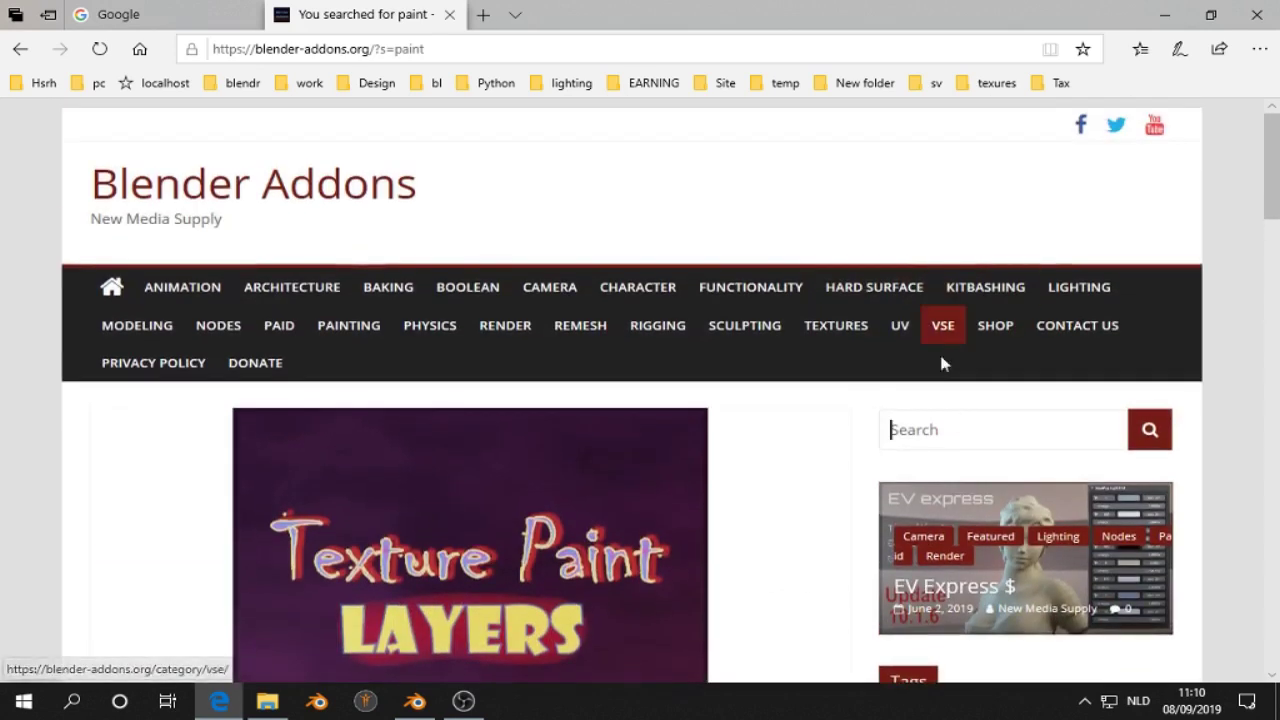
click(954, 422)
text(paid)
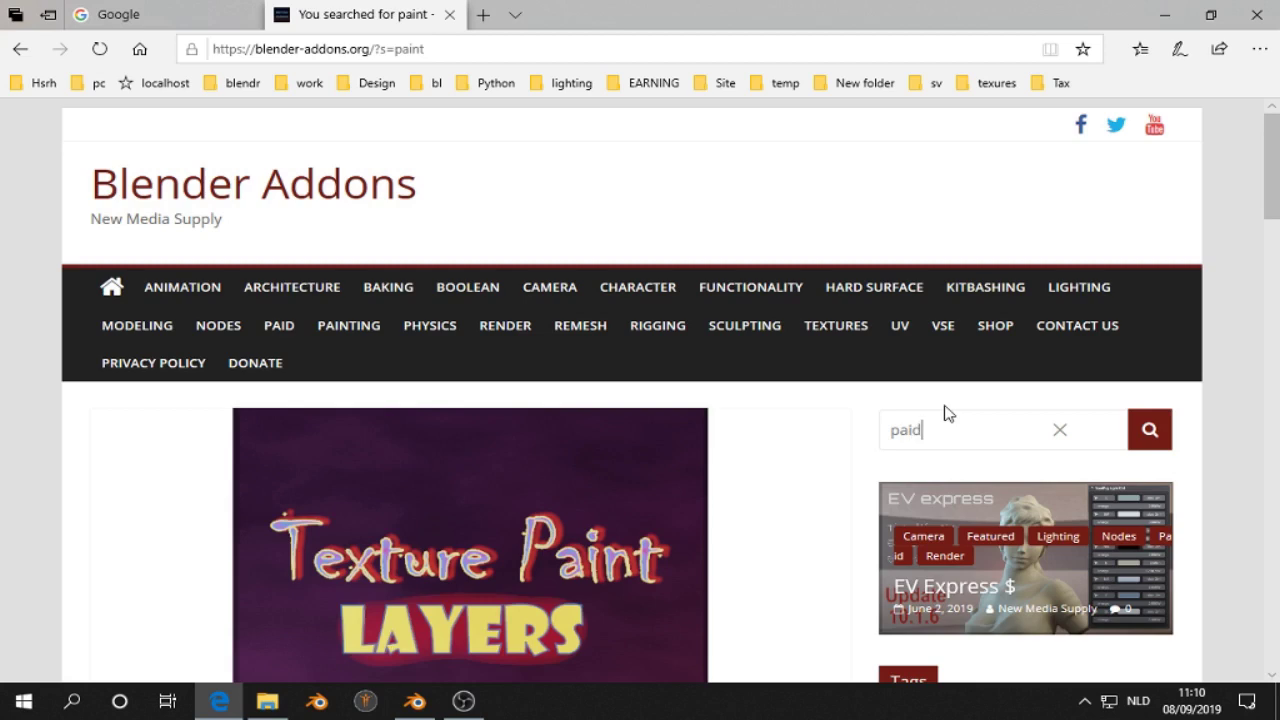
click(1150, 429)
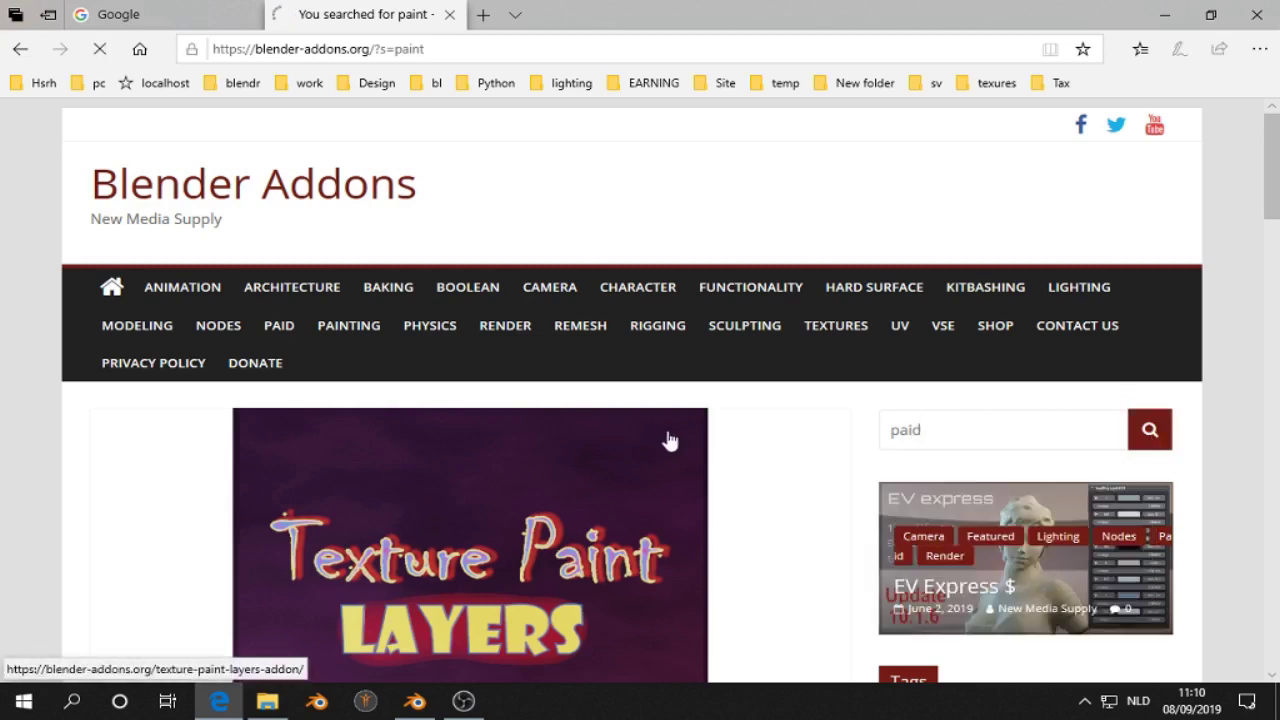
Step: Scroll the 'paid' results down to Smart Fill Addon, then back up to the header
scroll(812, 491, down, 7)
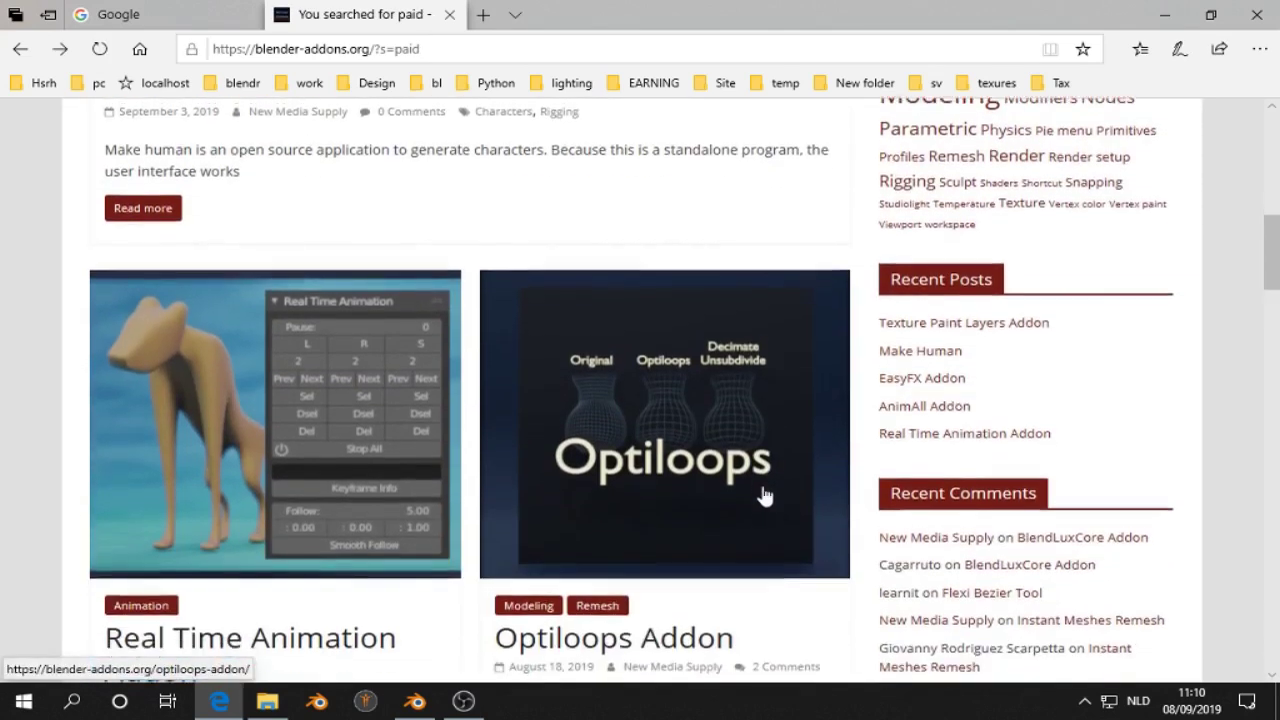
scroll(764, 496, down, 8)
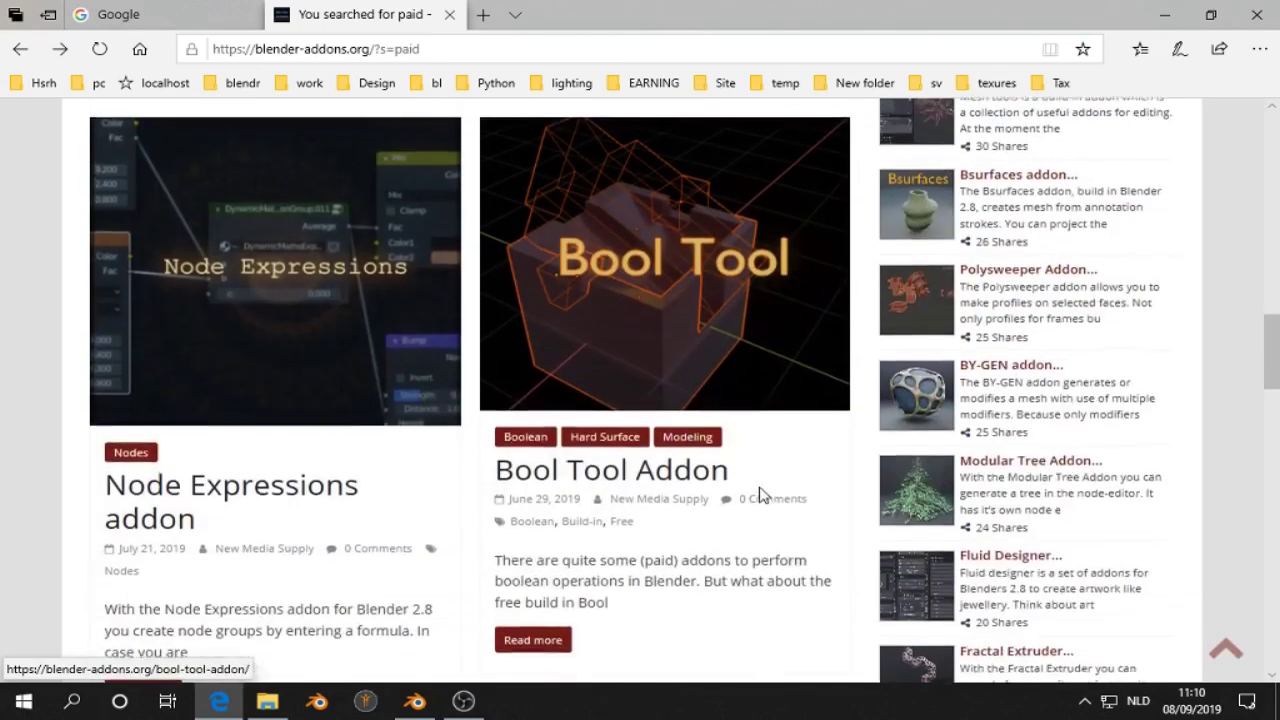
scroll(760, 494, down, 6)
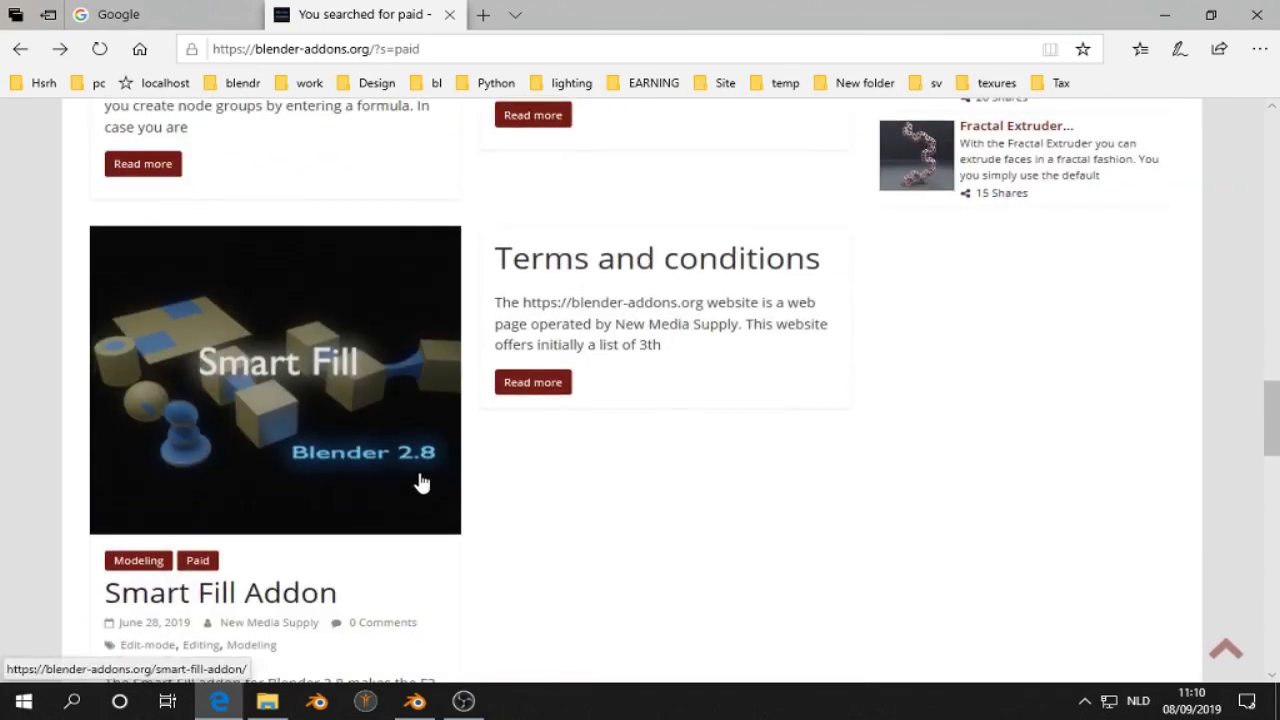
scroll(343, 480, down, 1)
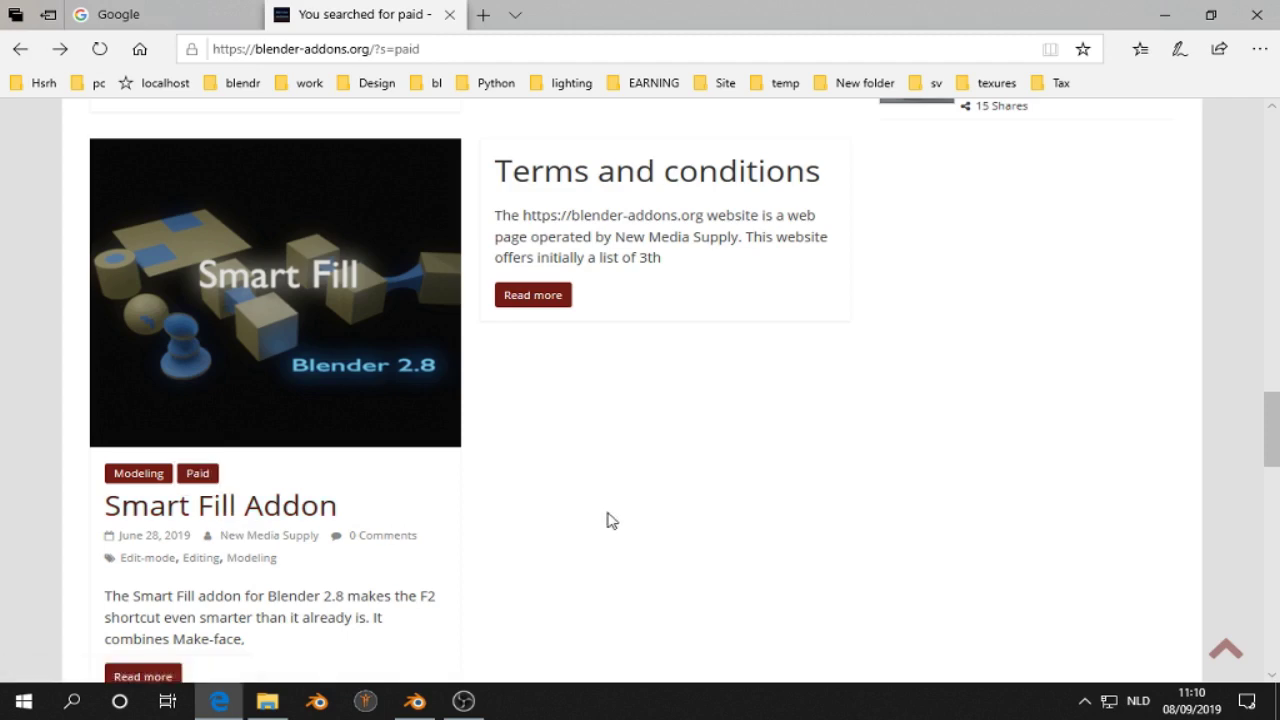
scroll(846, 423, up, 15)
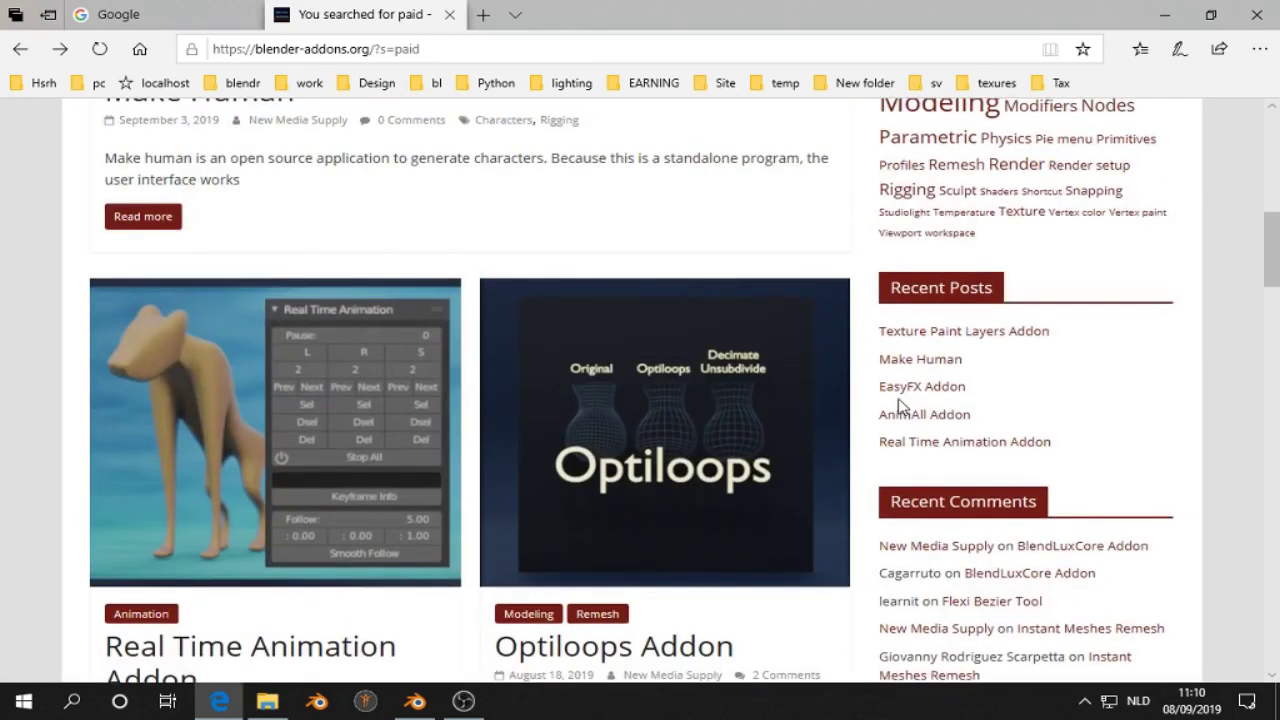
mouse_move(481, 712)
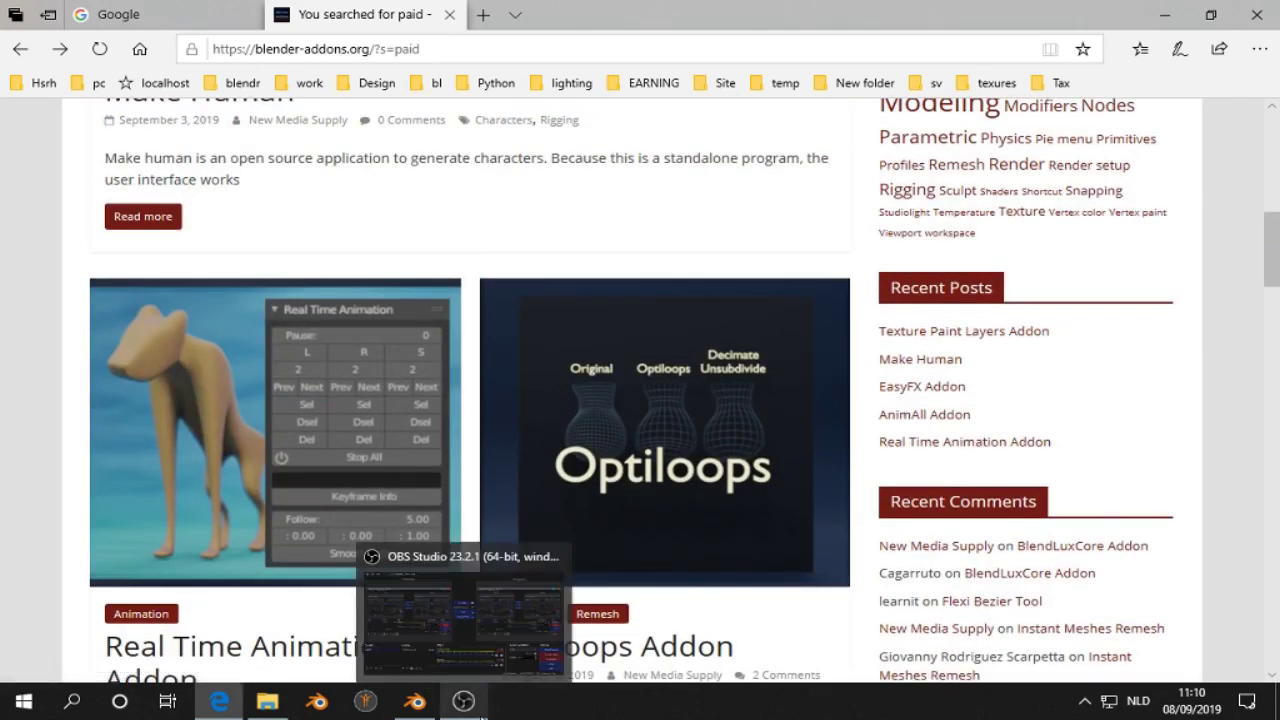
scroll(985, 393, up, 6)
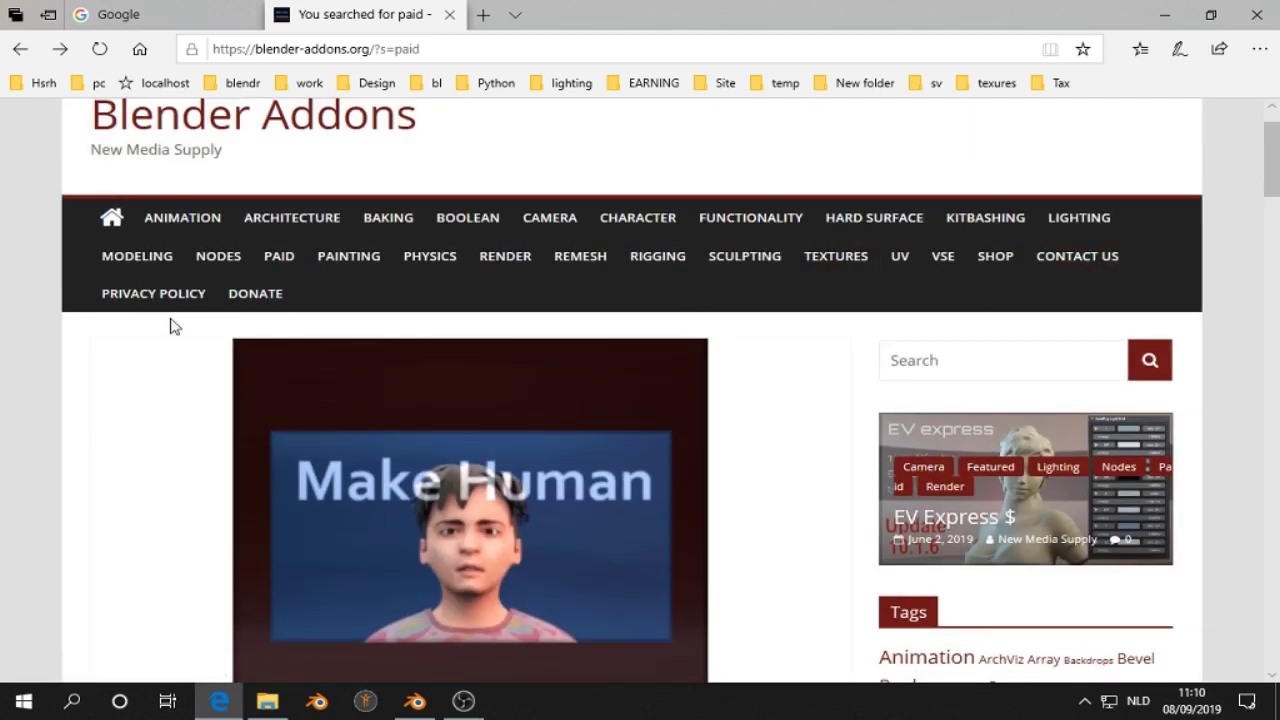
Step: Open the Donate page, scroll through the $10.00 donation form, and highlight the 2 in '$12' raised
click(253, 298)
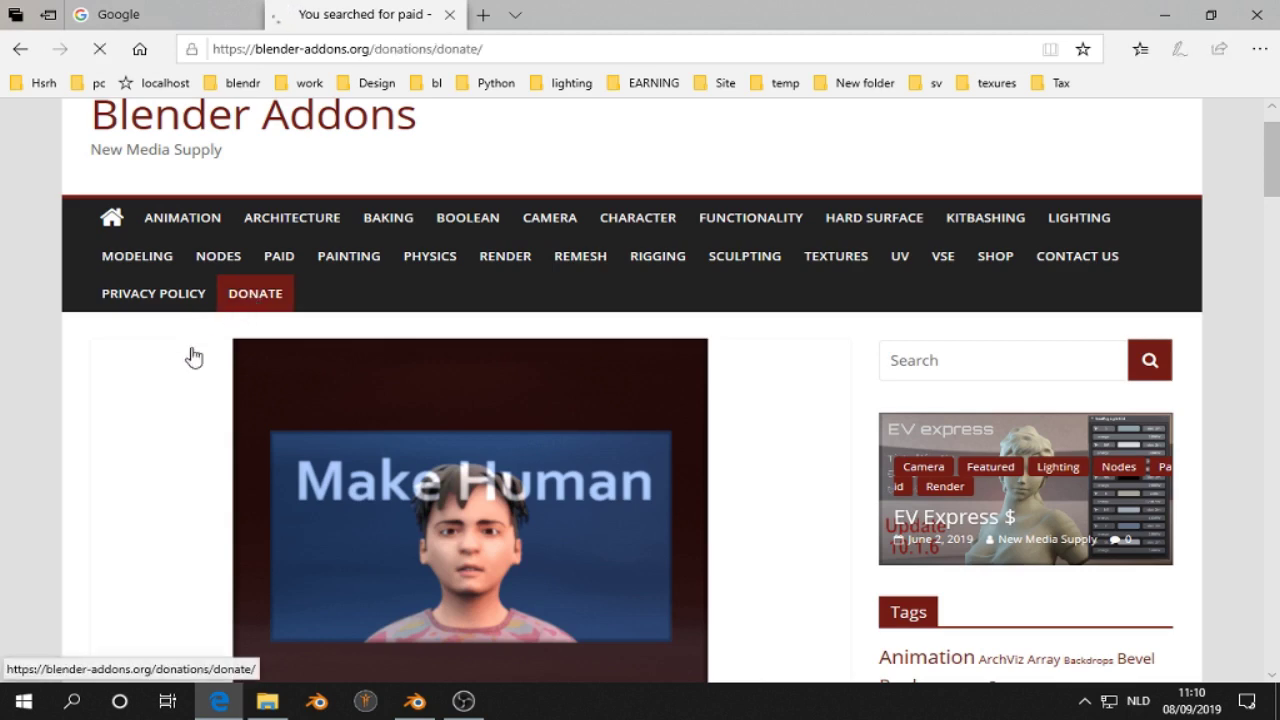
scroll(812, 380, down, 3)
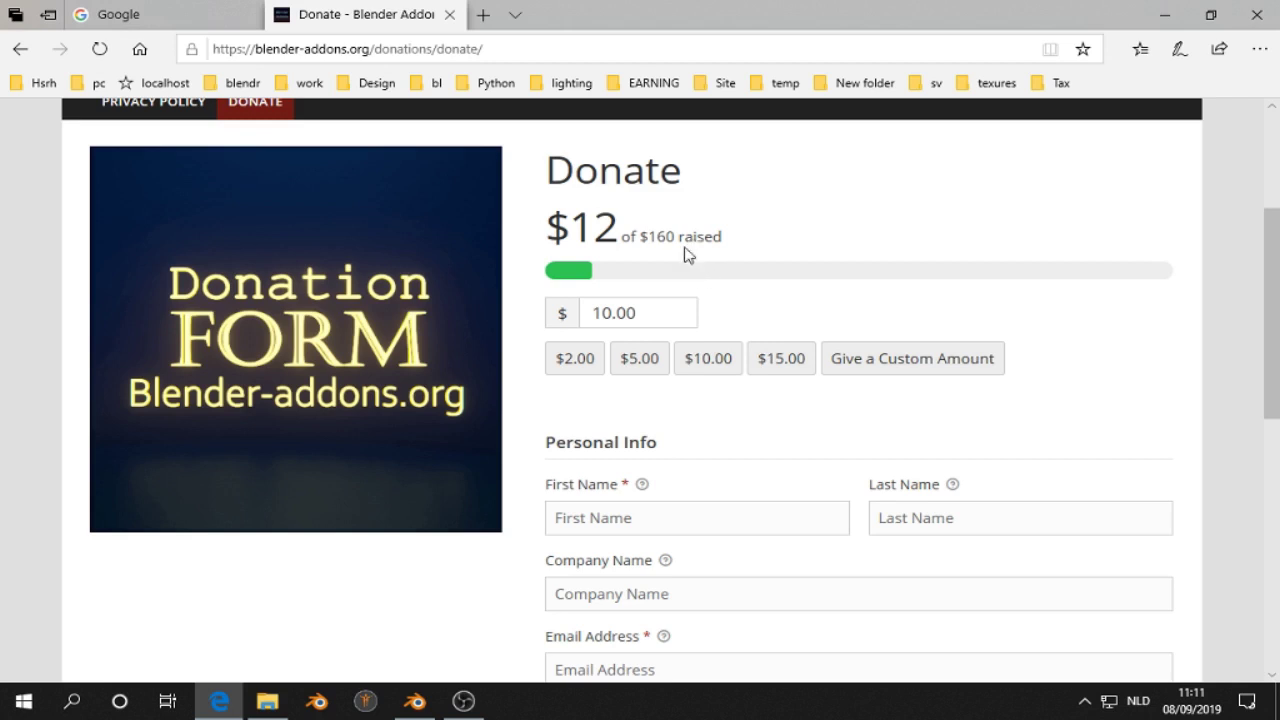
scroll(649, 241, up, 1)
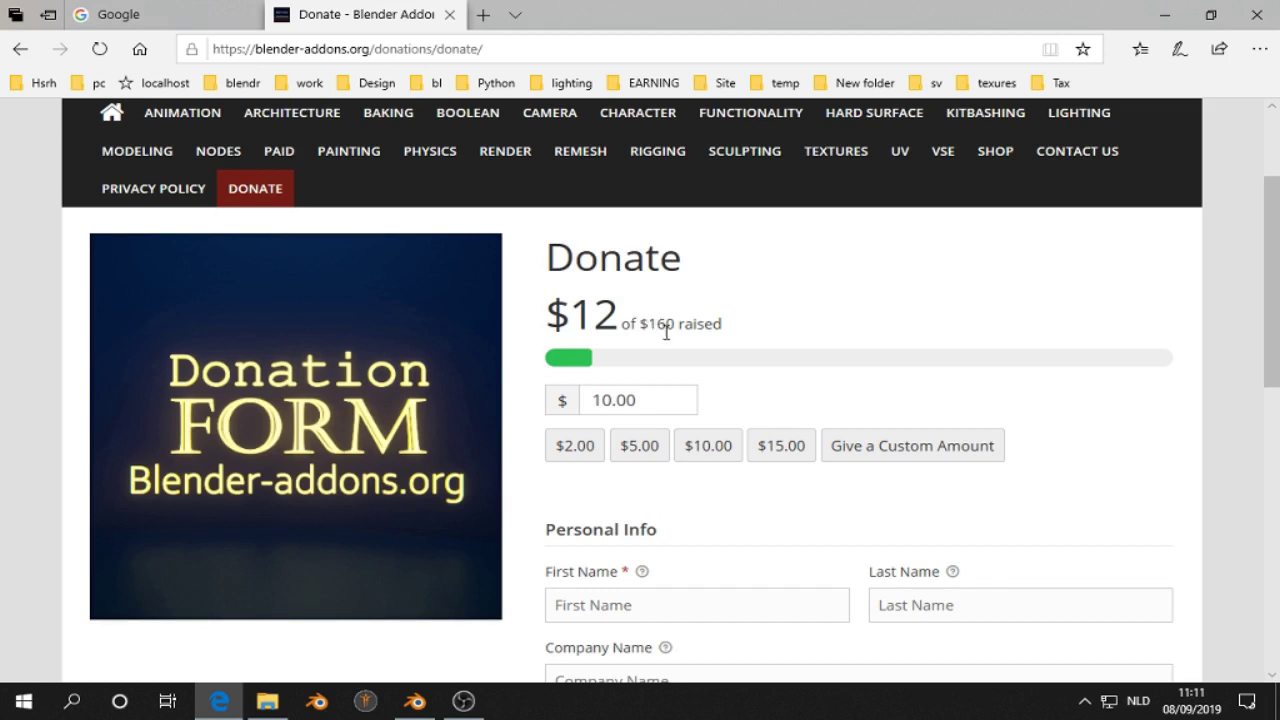
drag(600, 316, 617, 312)
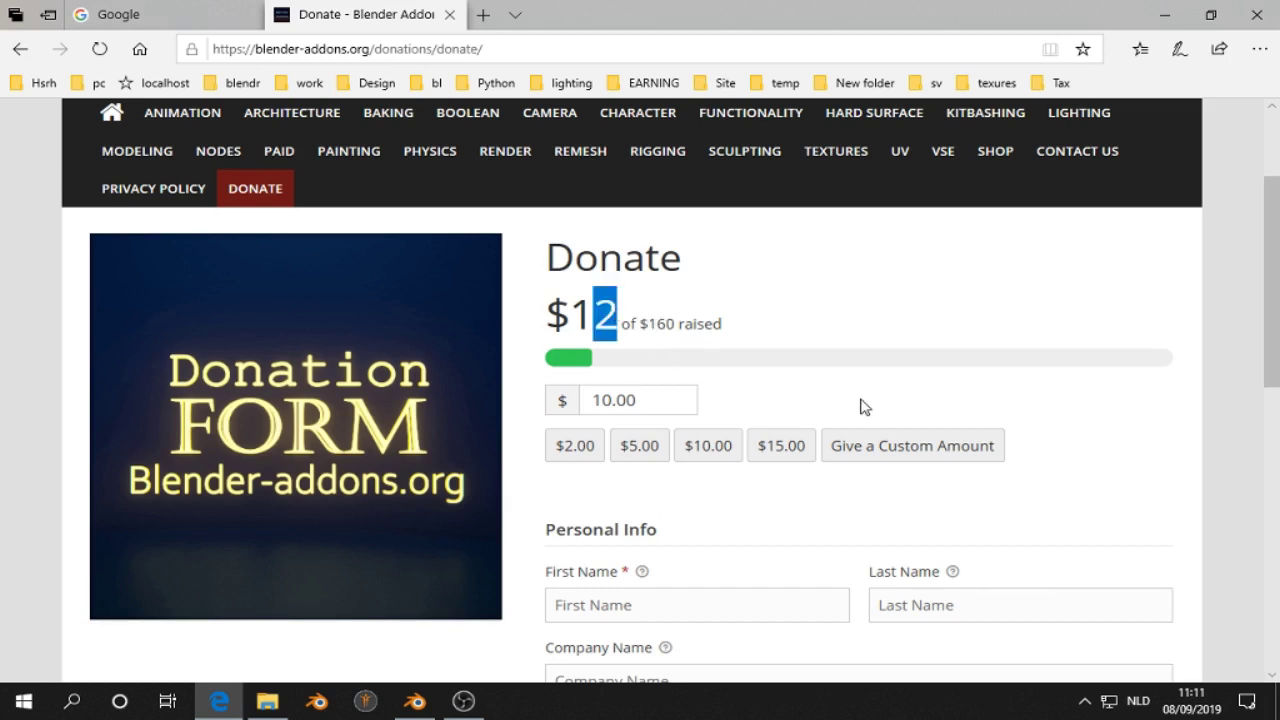
scroll(862, 407, down, 2)
scroll(857, 400, up, 4)
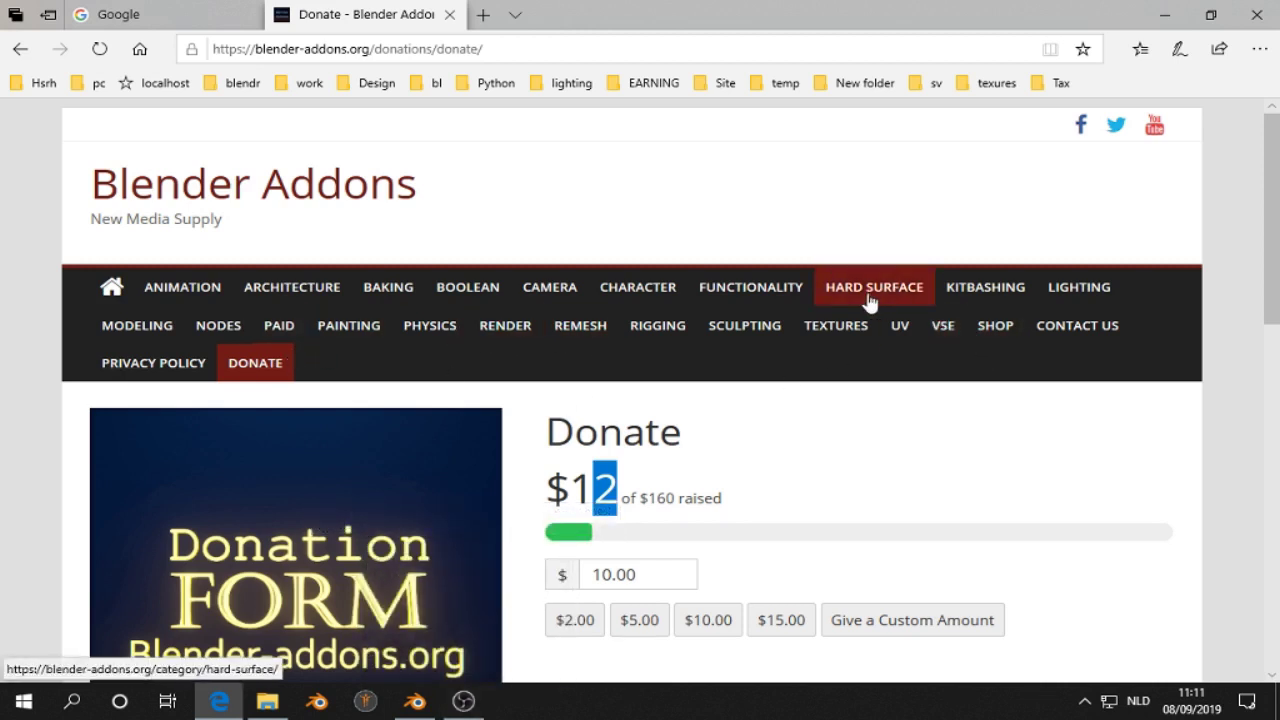
Step: Return to the homepage, open the EV Express $ post, and read its features and $14 price
click(335, 195)
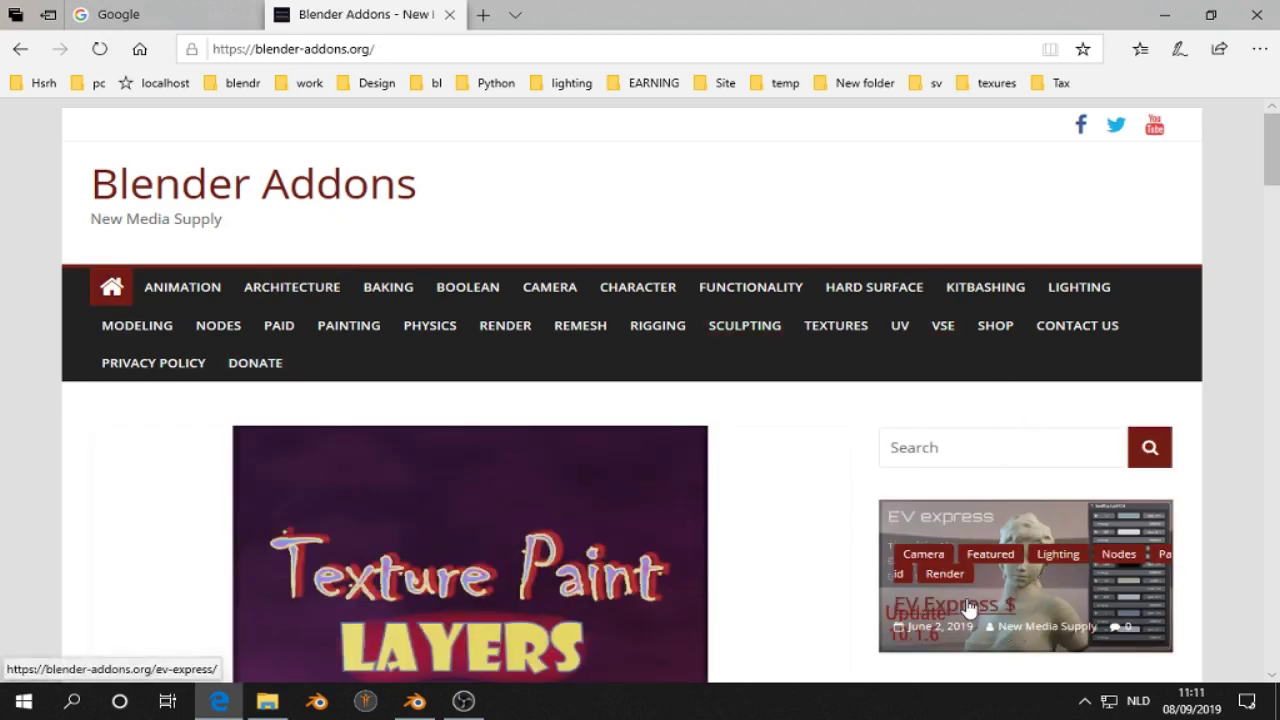
click(965, 609)
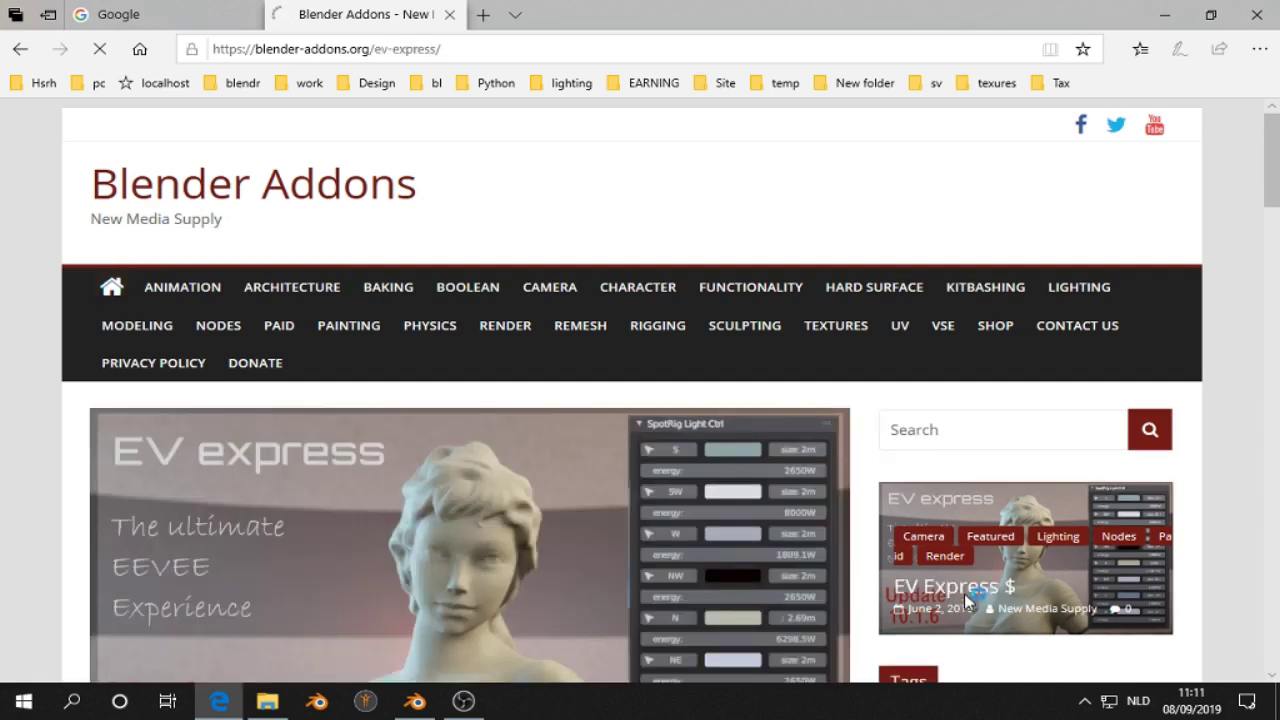
scroll(957, 535, down, 3)
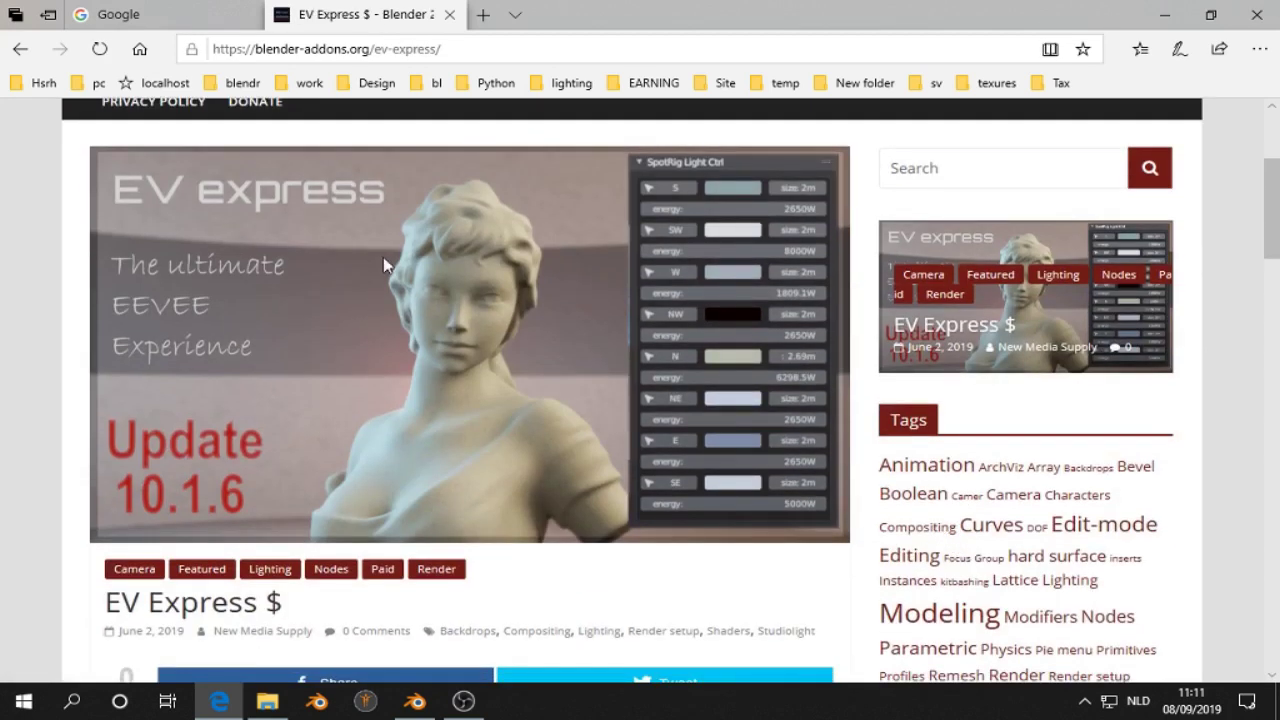
scroll(384, 265, down, 6)
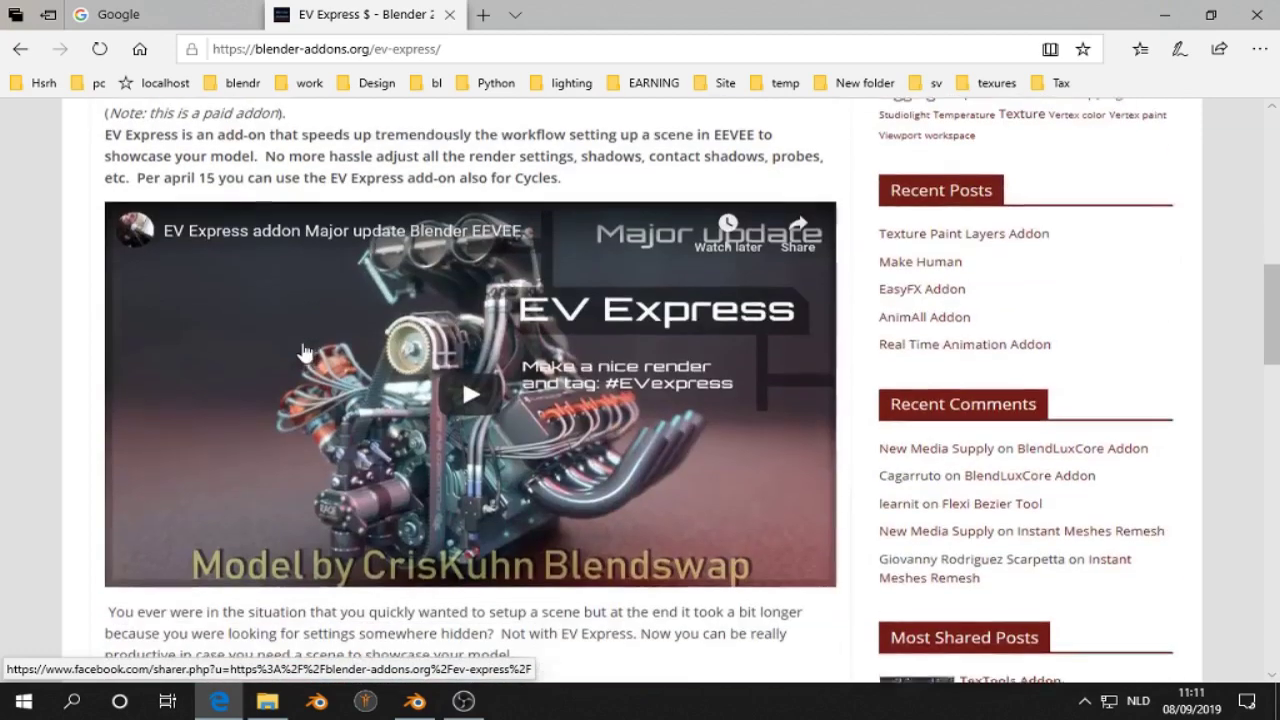
scroll(373, 346, down, 2)
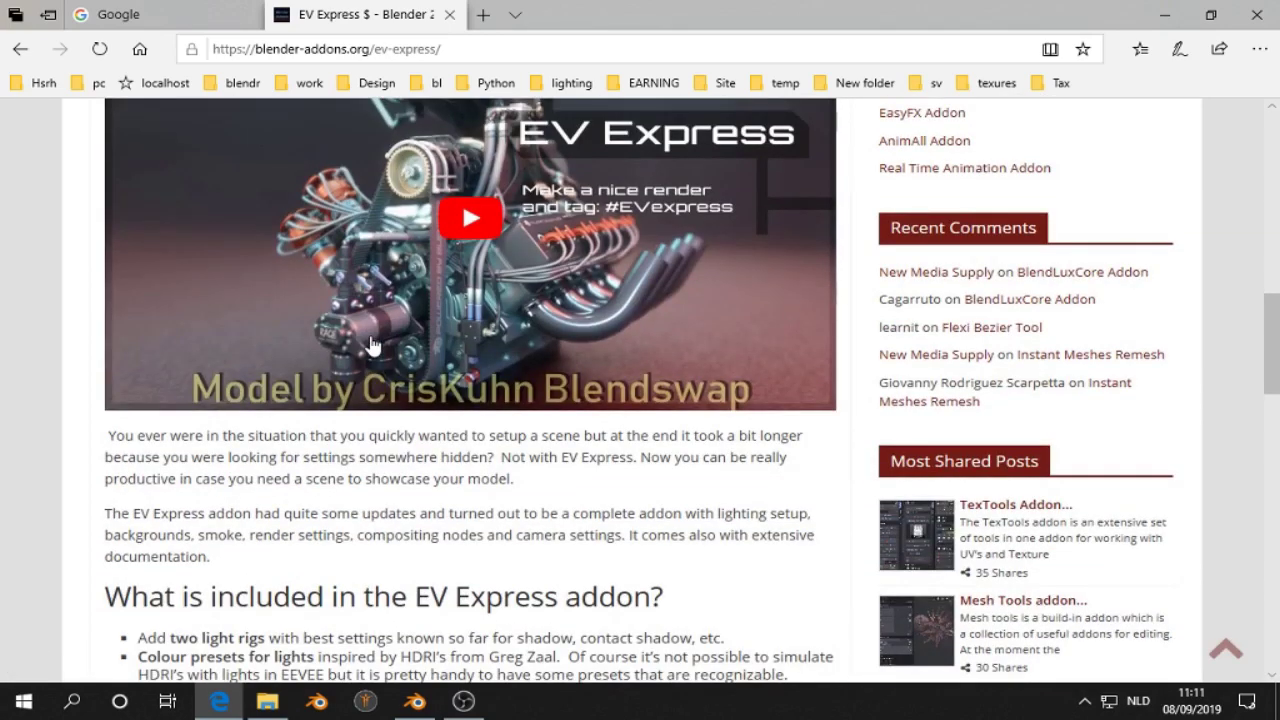
scroll(373, 346, down, 5)
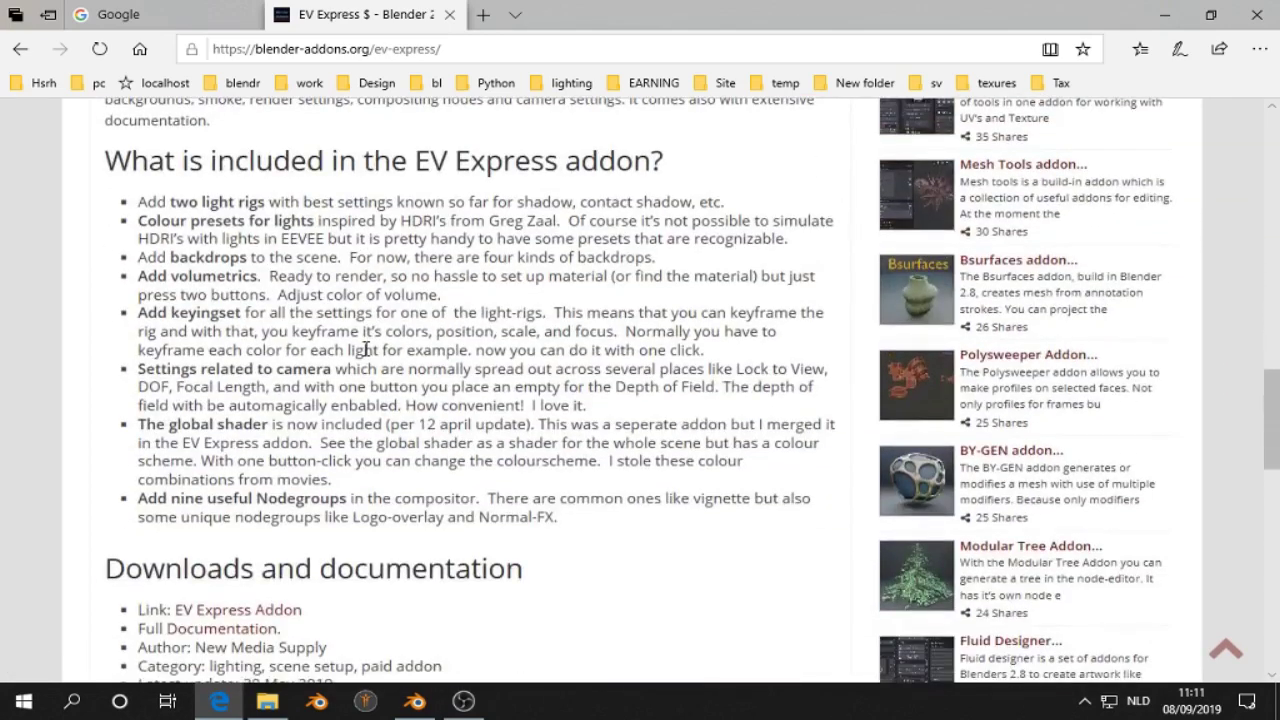
scroll(366, 349, down, 3)
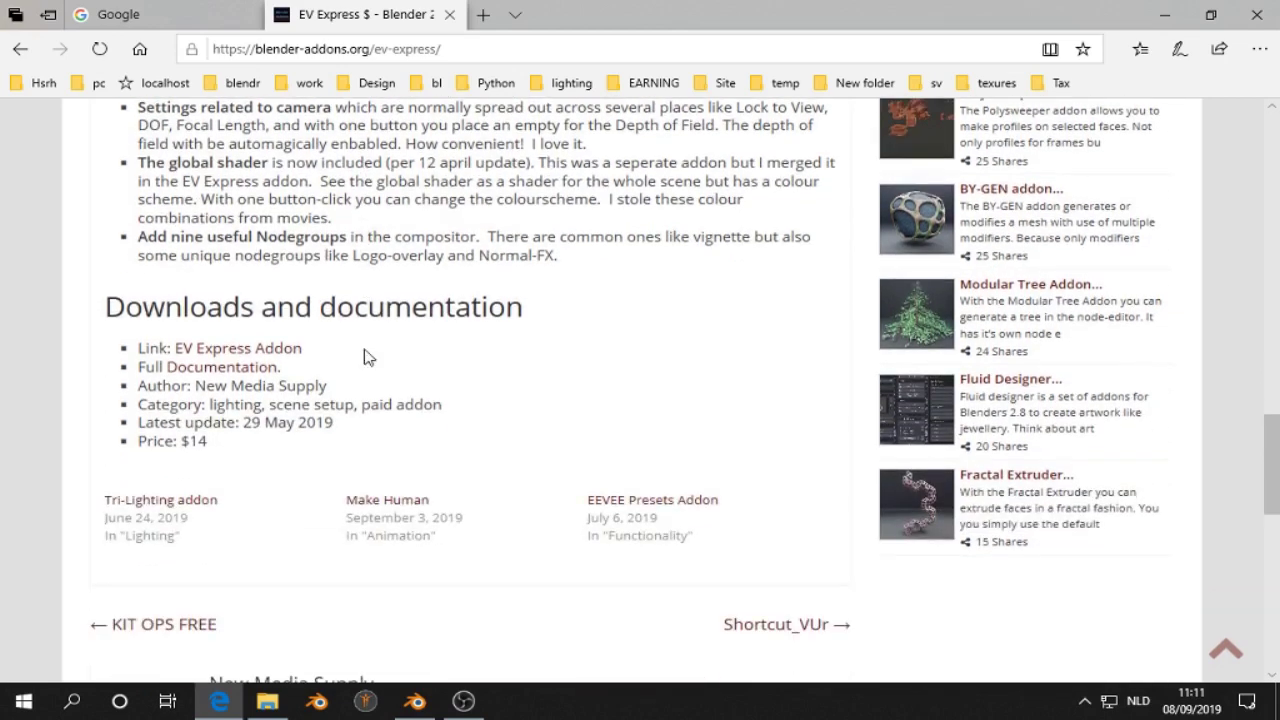
scroll(366, 350, up, 5)
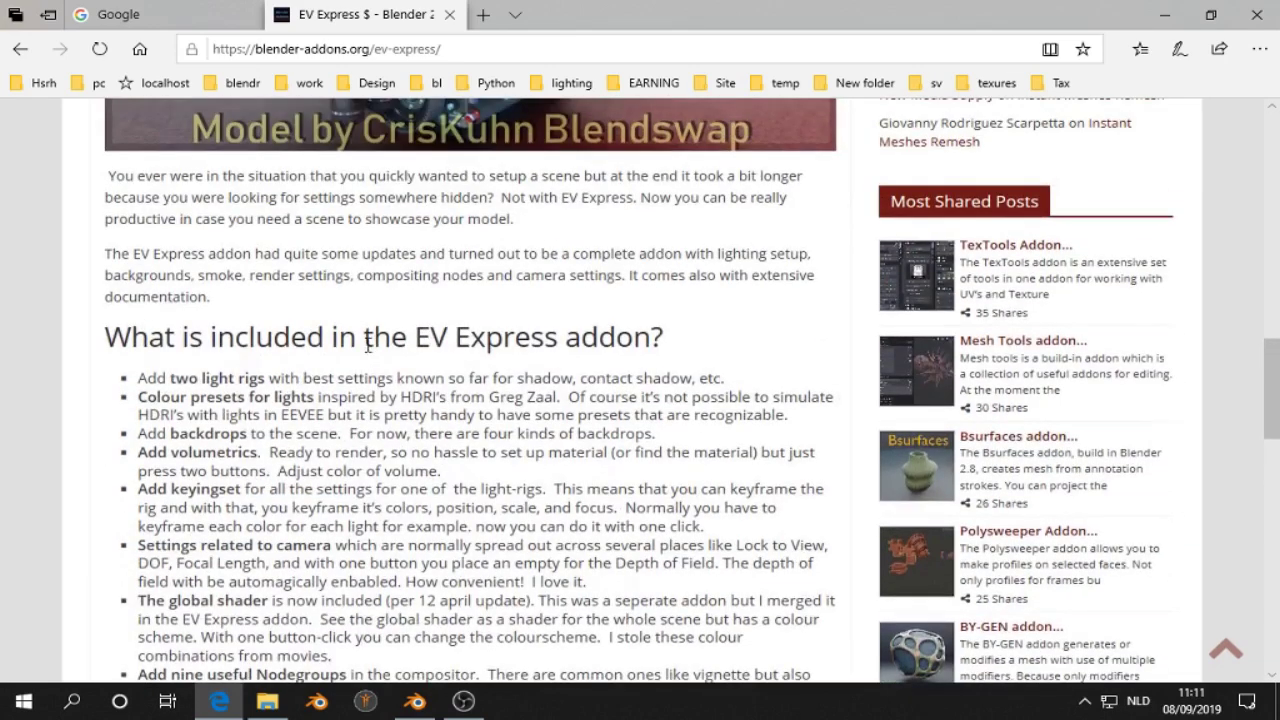
scroll(454, 394, up, 2)
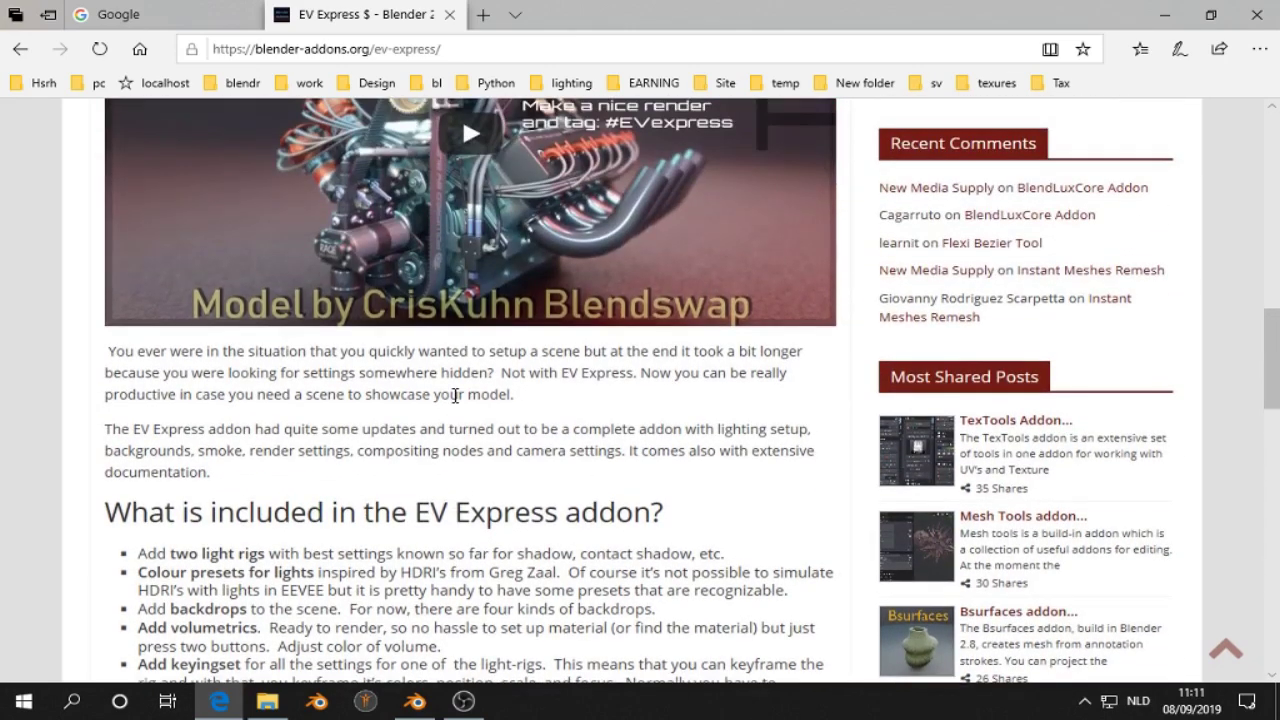